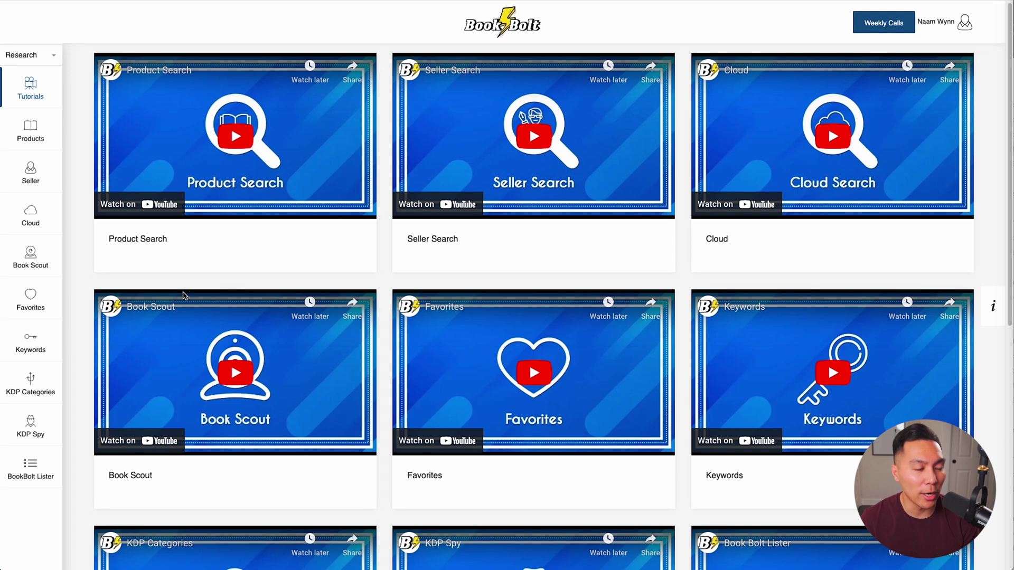
# Step: Open the Cloud research tool and set the search category to Journal
pyautogui.click(30, 59)
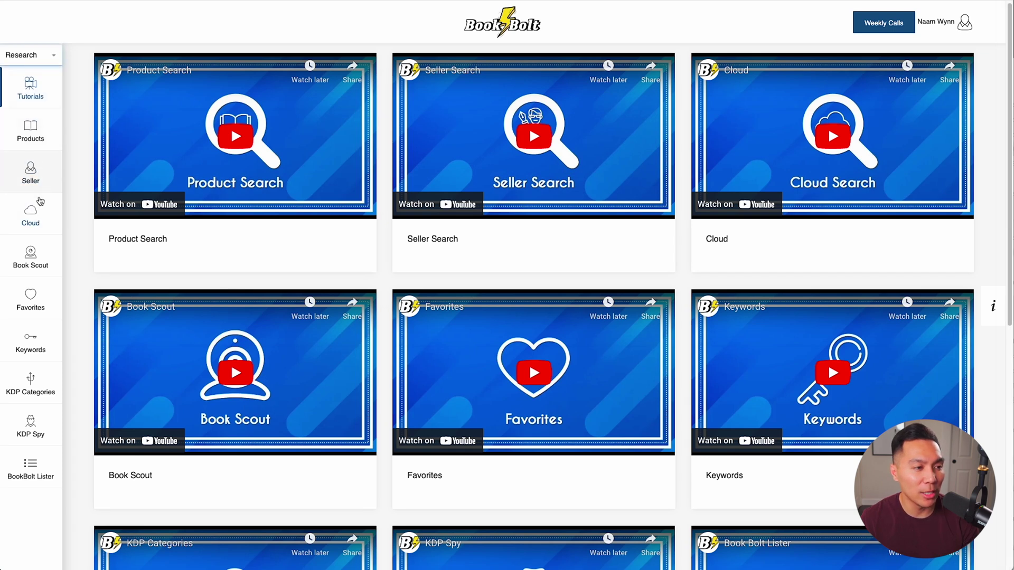
pyautogui.click(27, 225)
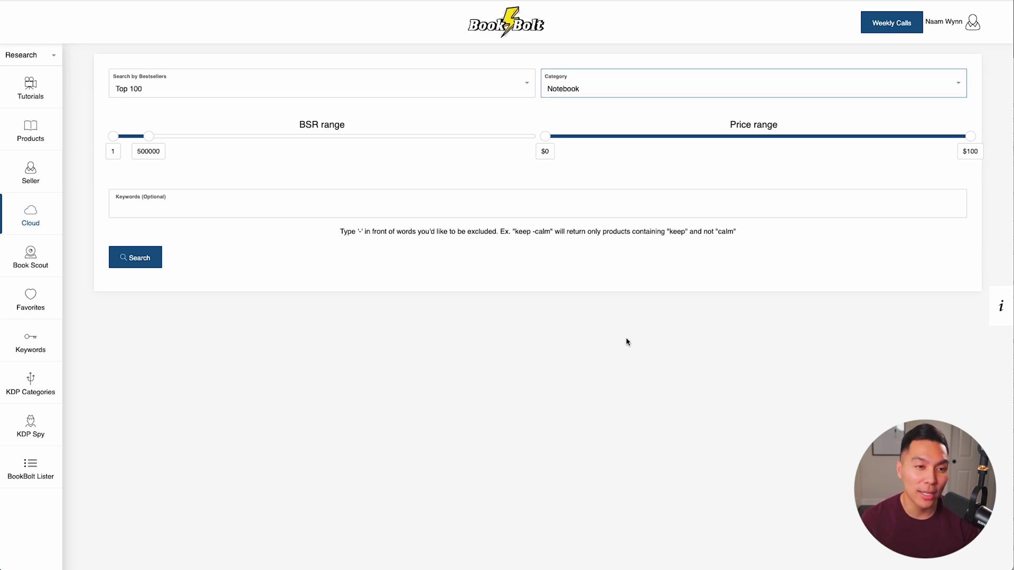
pyautogui.click(615, 84)
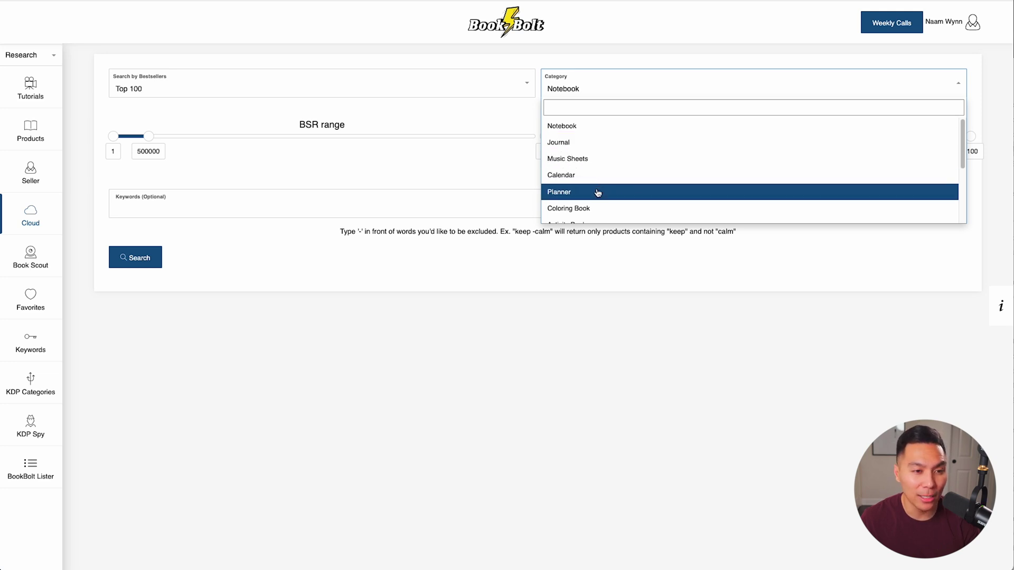
pyautogui.scroll(-1, 597, 193)
pyautogui.scroll(1, 596, 193)
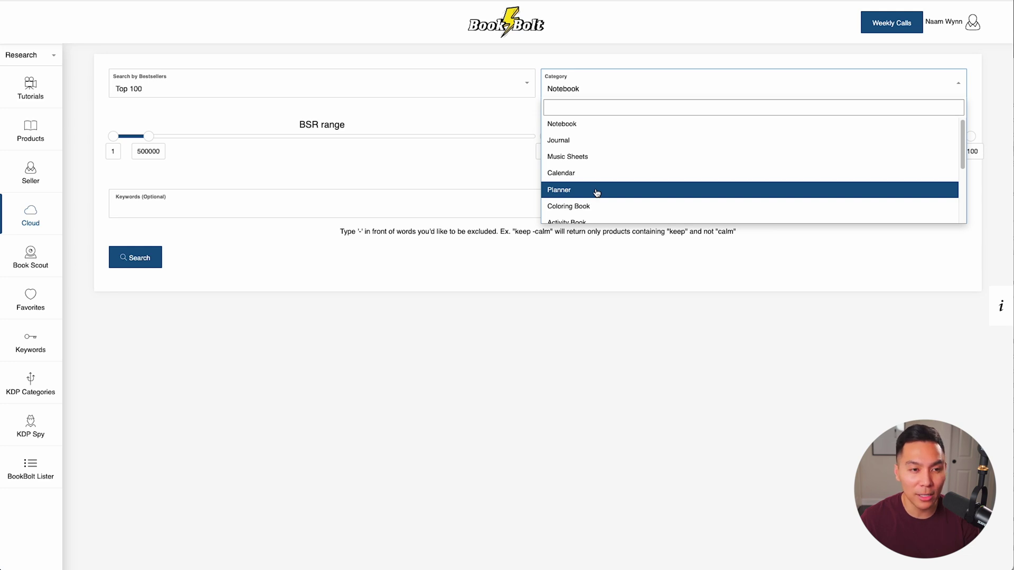
pyautogui.scroll(-1, 596, 188)
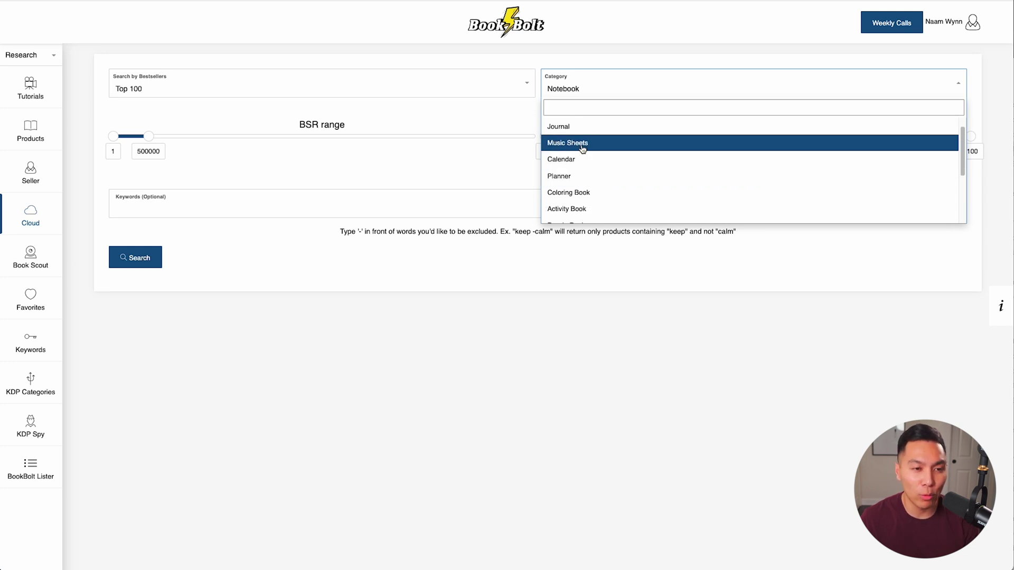
pyautogui.click(581, 128)
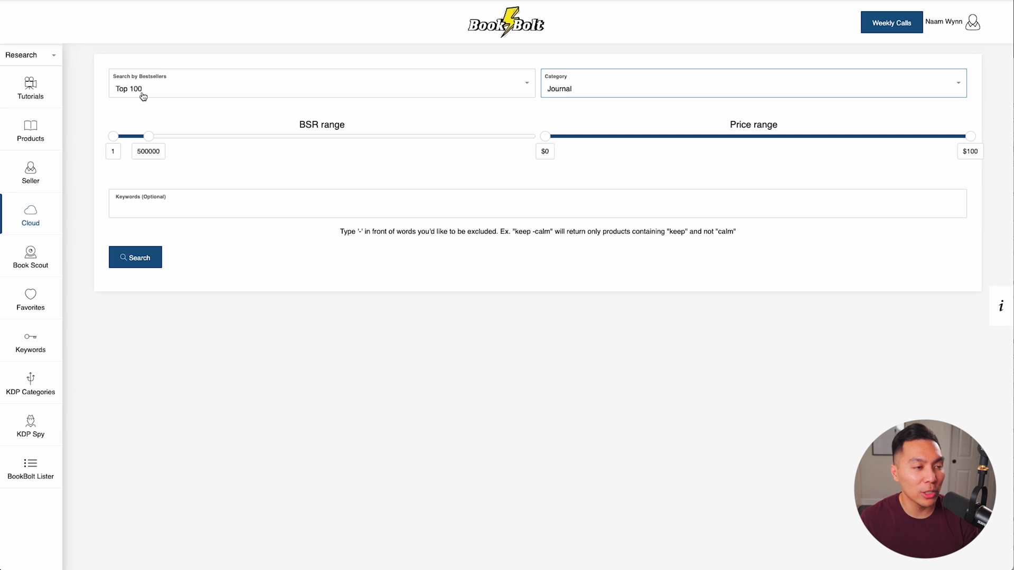
# Step: Set the bestseller range to Top 200 and the minimum price to $7, and search for the keyword "manifestation"
pyautogui.click(176, 92)
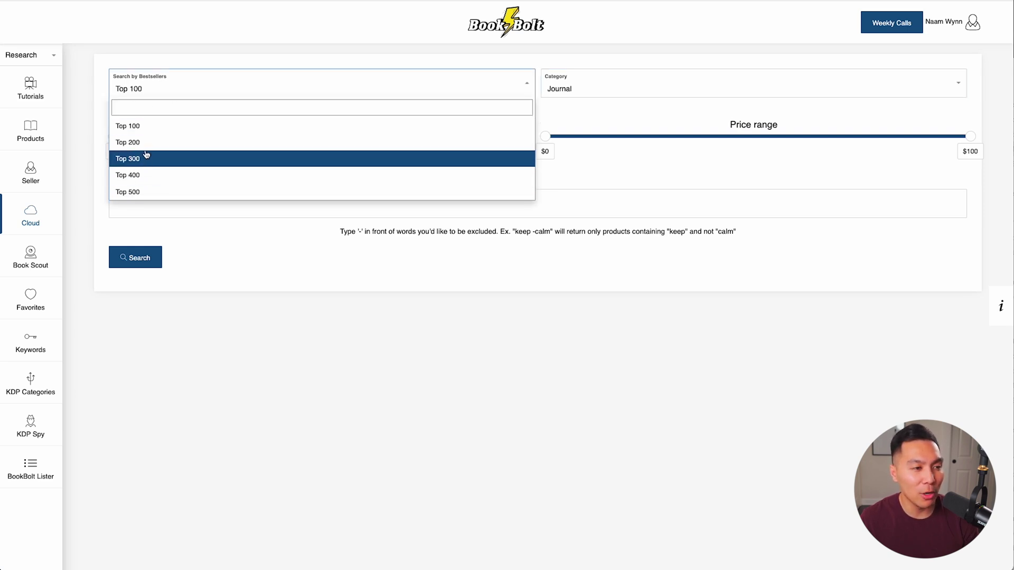
pyautogui.click(149, 146)
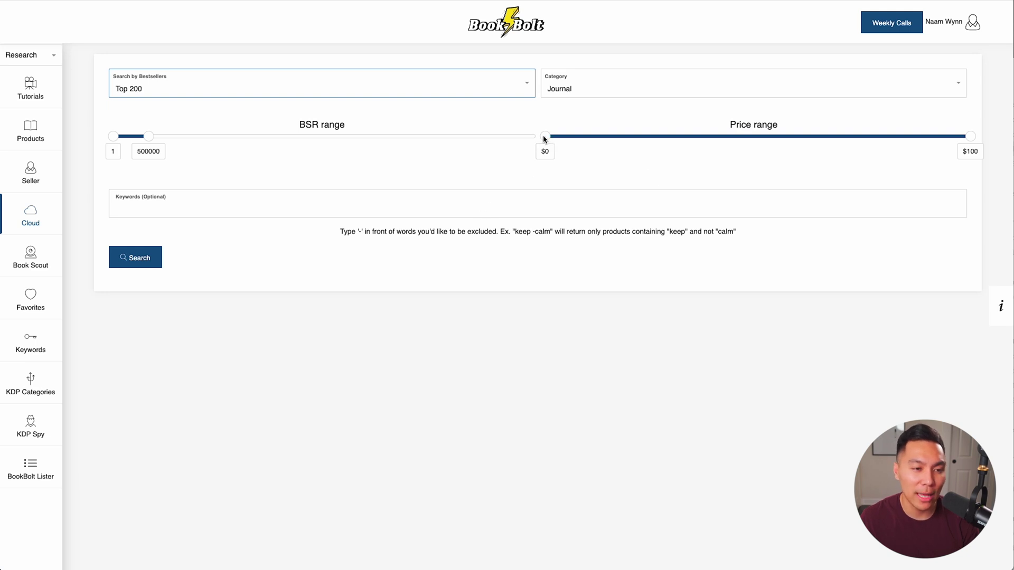
pyautogui.moveTo(545, 139); pyautogui.dragTo(575, 138)
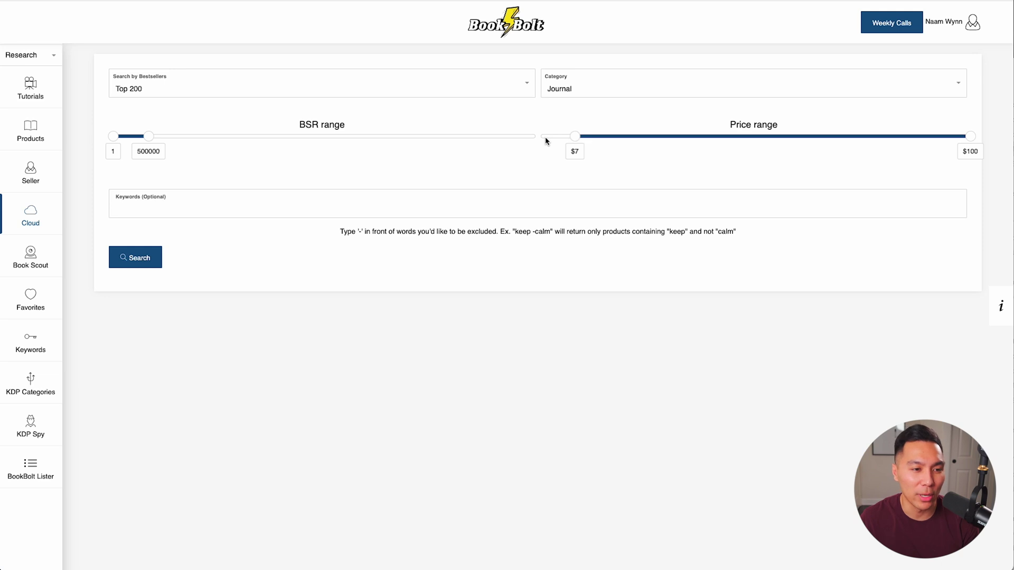
pyautogui.click(224, 210)
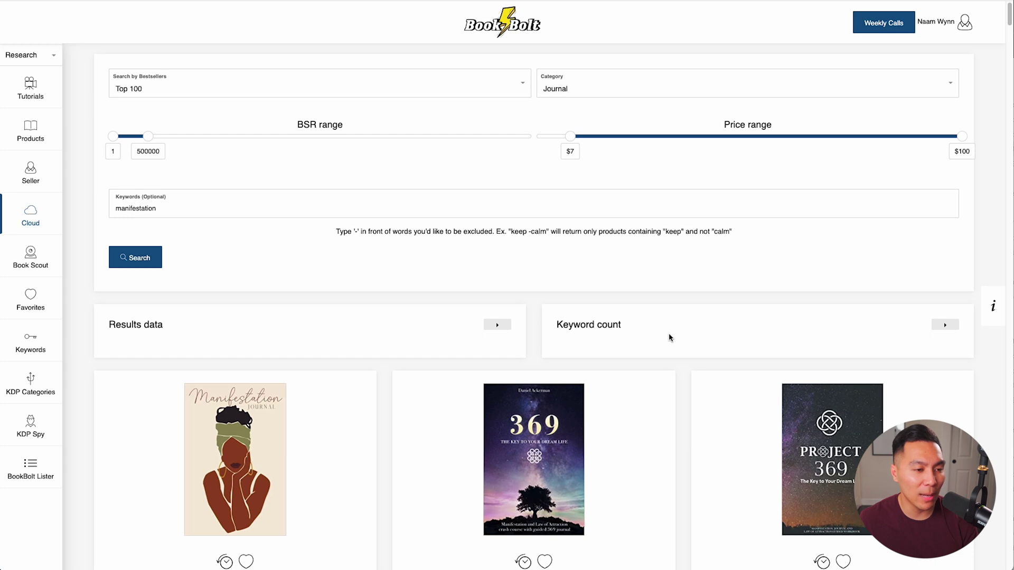
# Step: Examine the manifestation journal results, comparing covers, titles, ratings, prices, BSR and estimated monthly sales
pyautogui.scroll(-3, 668, 337)
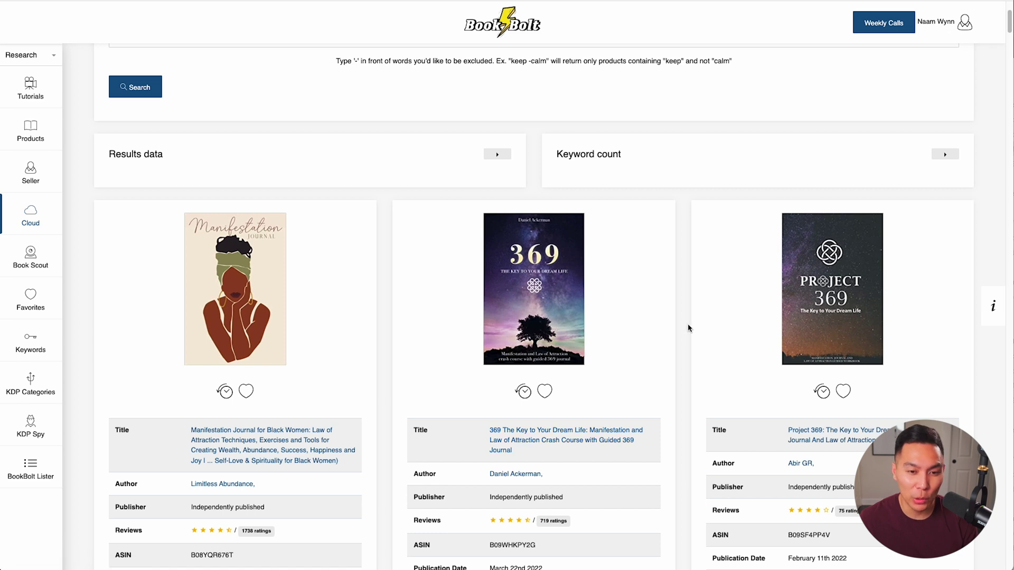
pyautogui.scroll(-12, 683, 332)
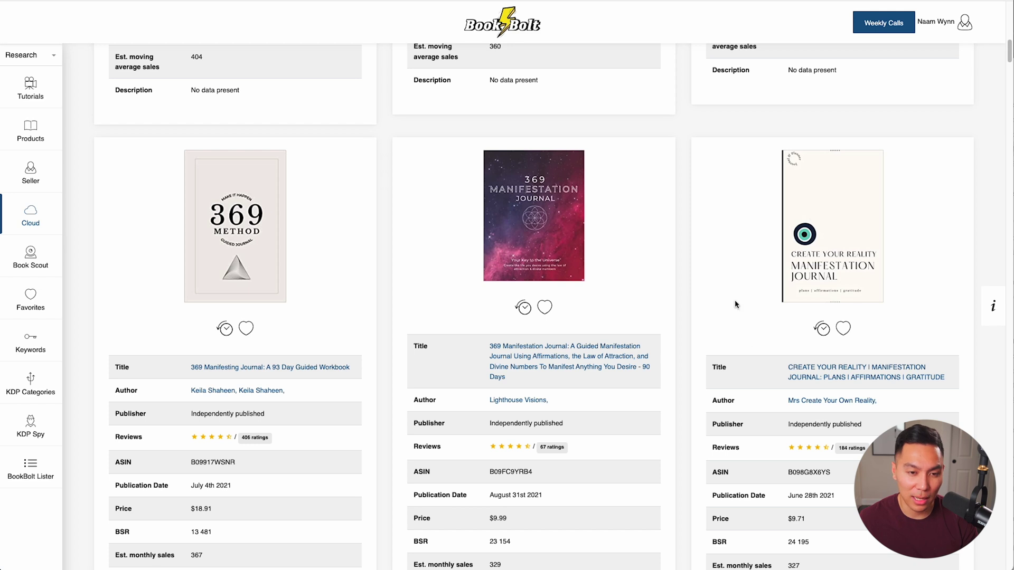
pyautogui.scroll(-9, 767, 249)
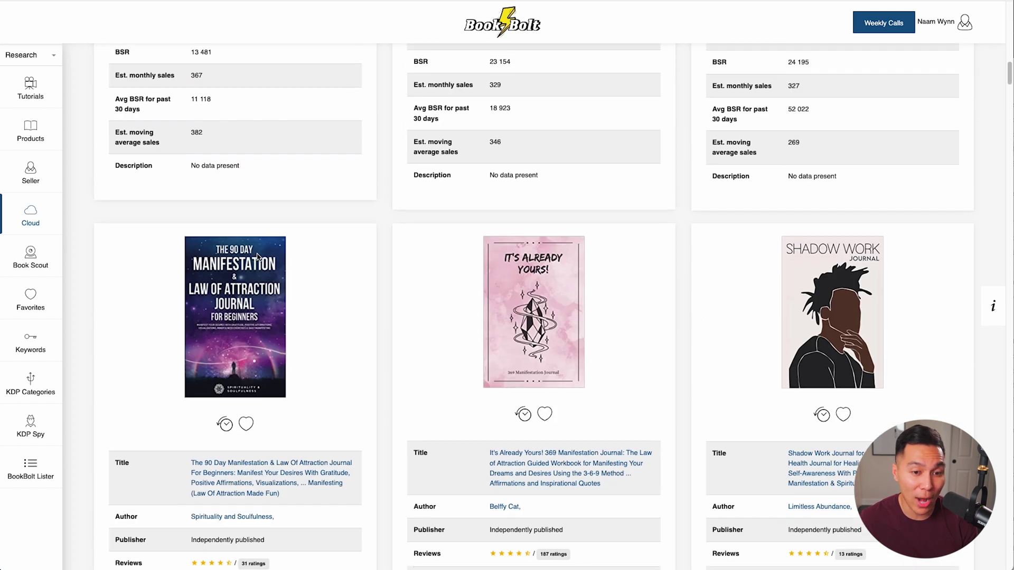
pyautogui.scroll(-2, 239, 355)
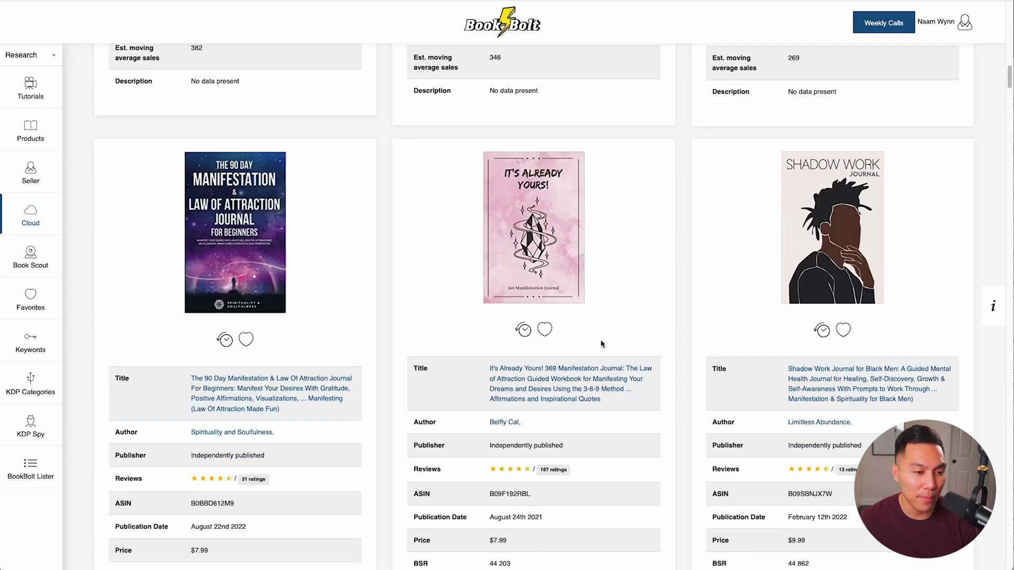
pyautogui.scroll(-10, 304, 248)
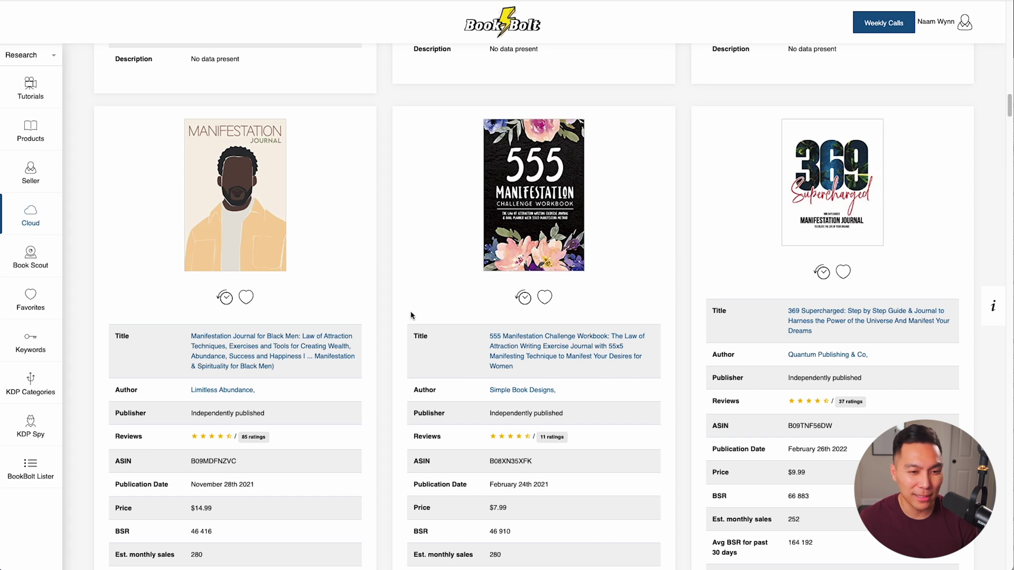
pyautogui.scroll(-1, 411, 315)
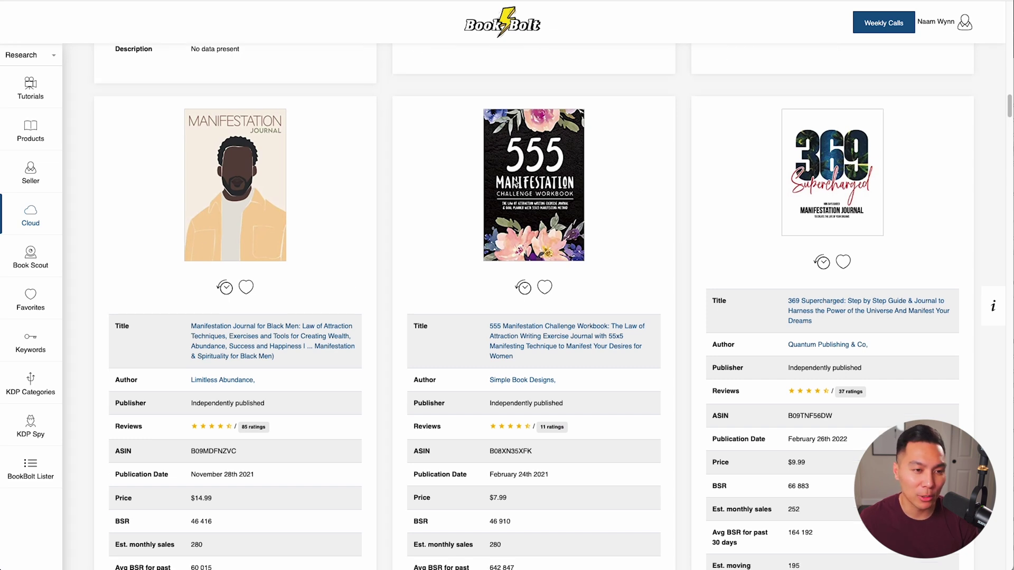
pyautogui.scroll(-12, 664, 232)
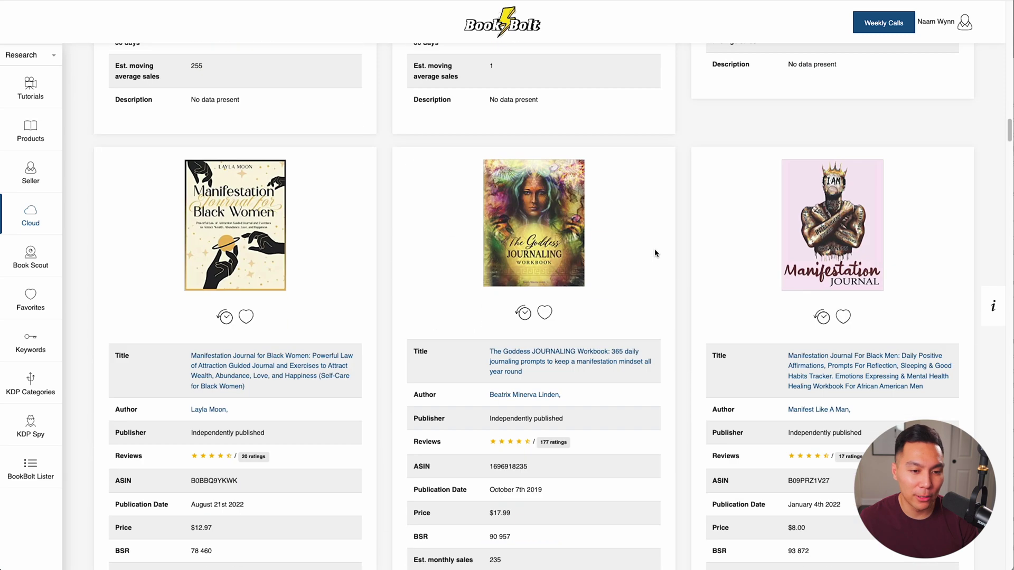
pyautogui.scroll(-5, 671, 289)
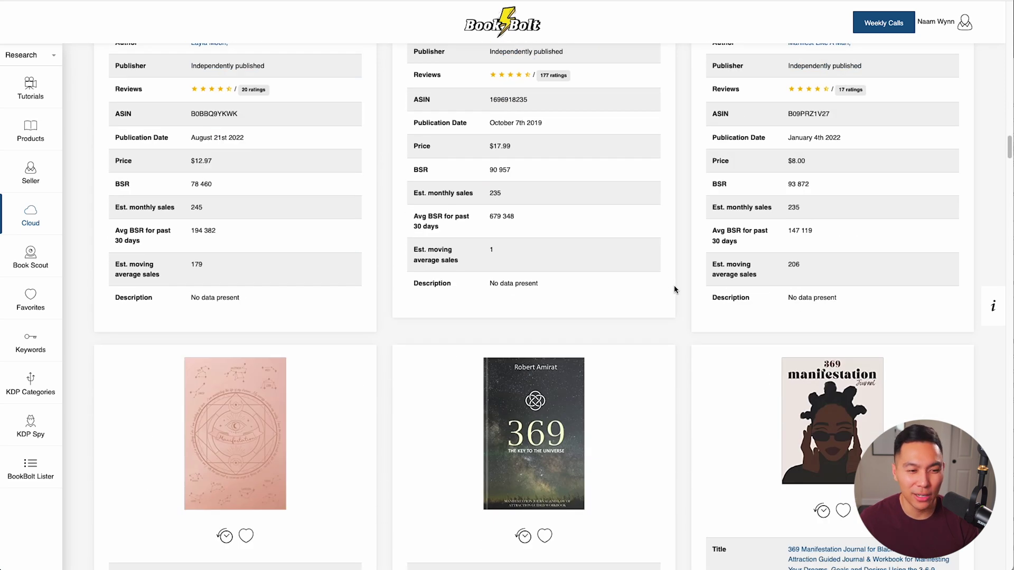
# Step: Return to the first manifestation journal and multiply its price by its estimated monthly sales in Calculator, 17.96 × 415
pyautogui.scroll(15, 674, 317)
pyautogui.scroll(-5, 676, 349)
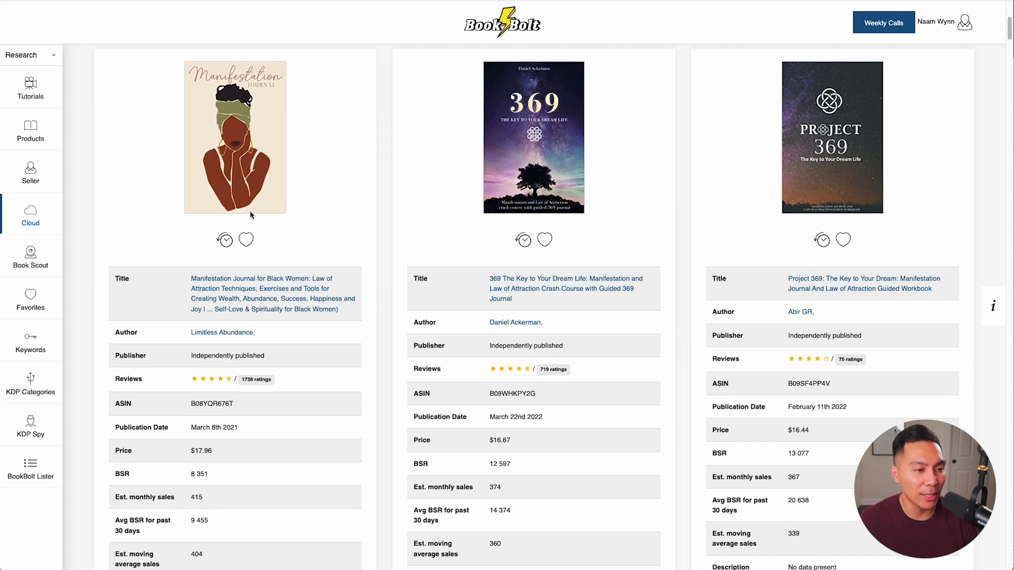
pyautogui.scroll(-2, 264, 224)
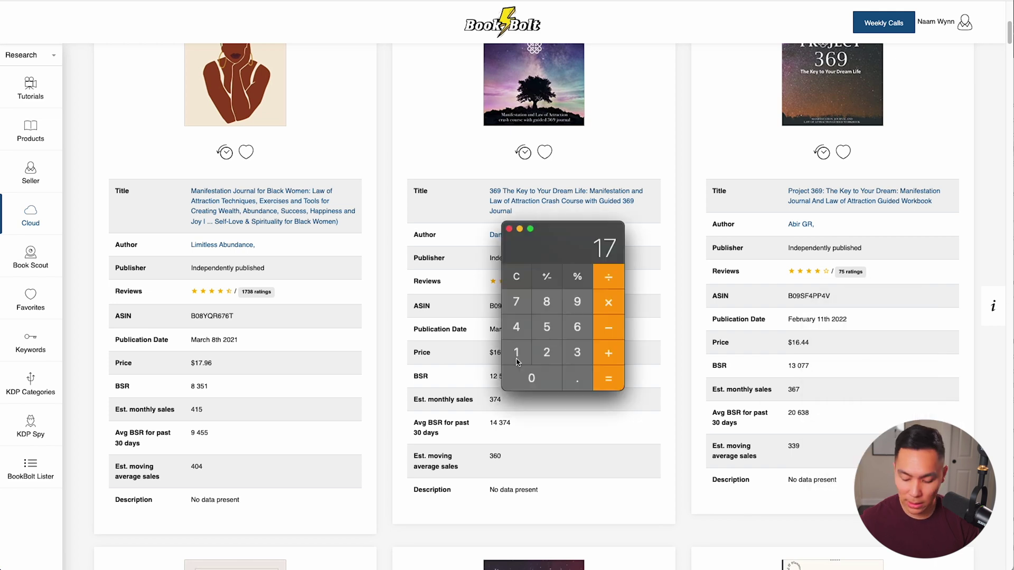
pyautogui.write('.96')
pyautogui.press('*')
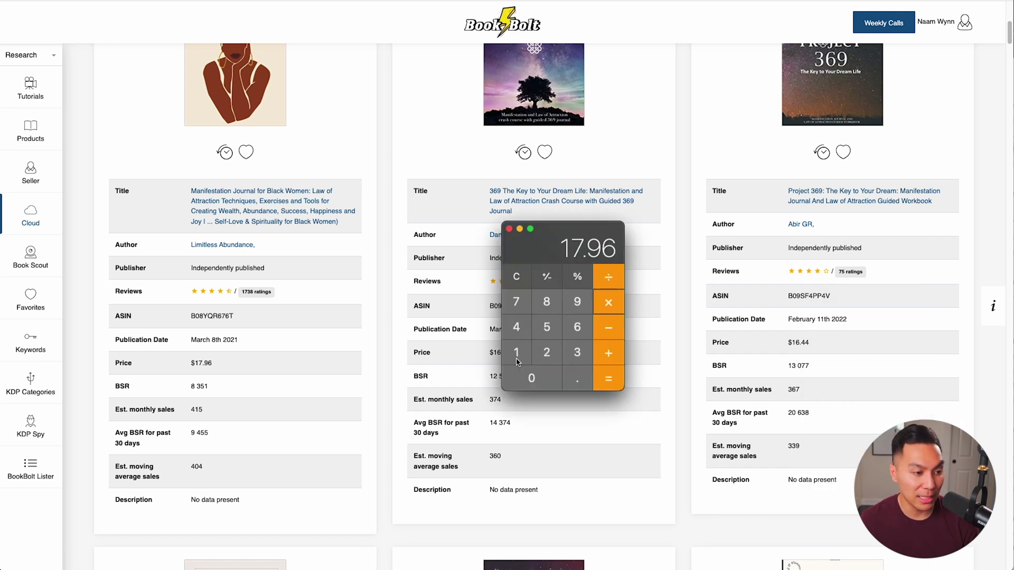
pyautogui.write('415')
pyautogui.press('Return')
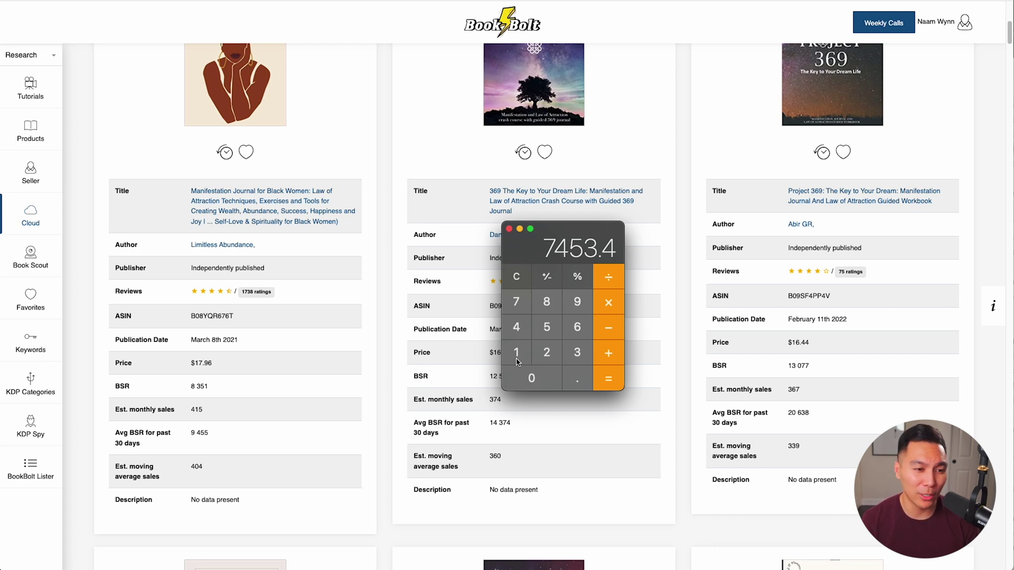
pyautogui.moveTo(581, 235); pyautogui.dragTo(758, 97)
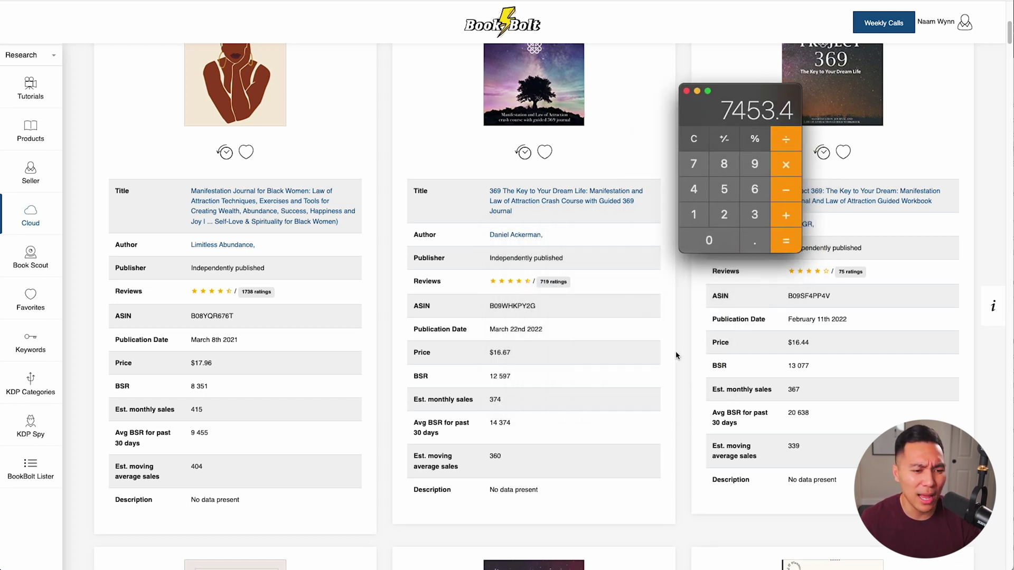
# Step: Find the lower-ranked "Feel How You Feel" journal and calculate its monthly revenue as 13.99 × 206
pyautogui.scroll(-15, 675, 355)
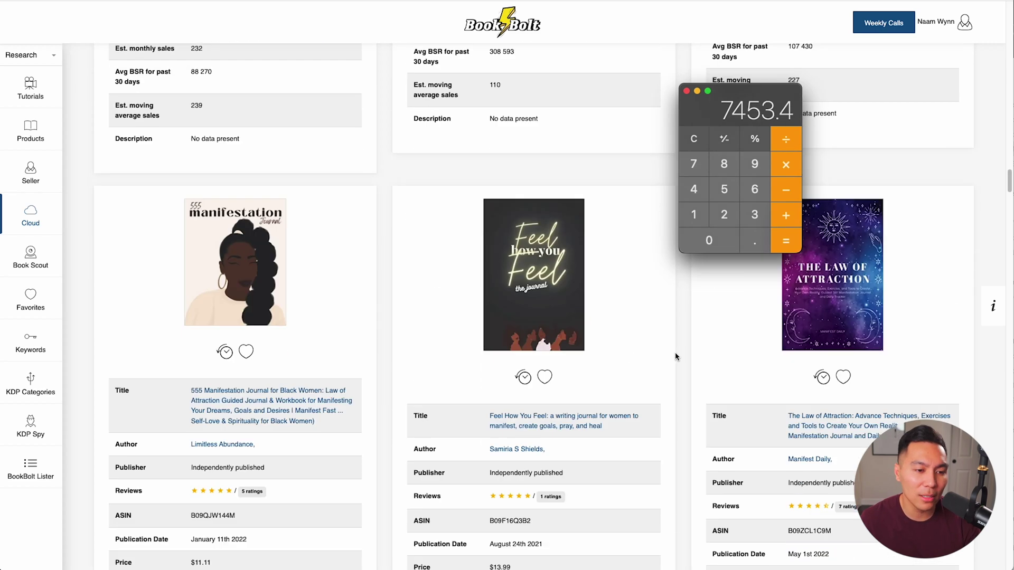
pyautogui.scroll(-3, 676, 356)
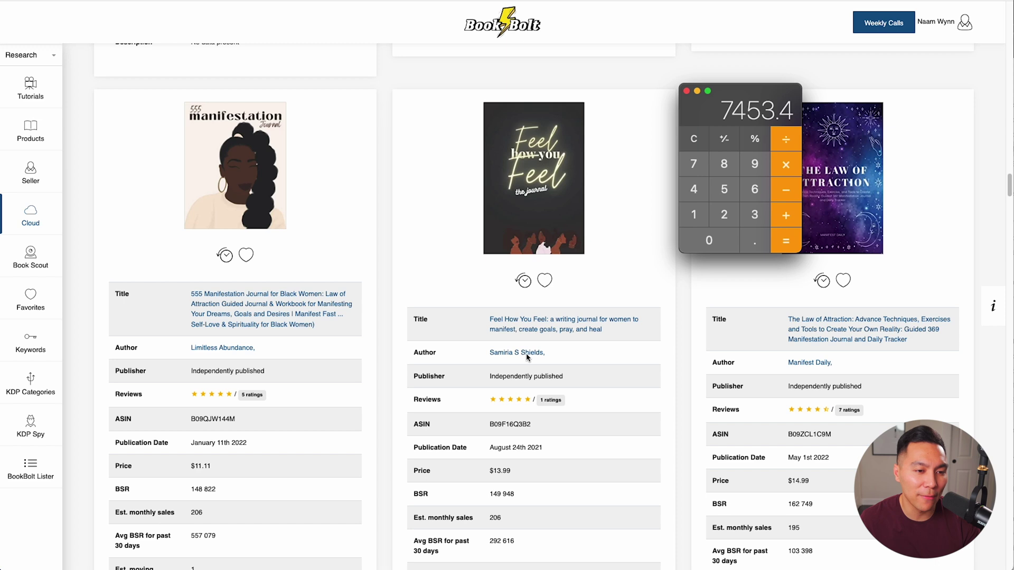
pyautogui.scroll(-3, 526, 298)
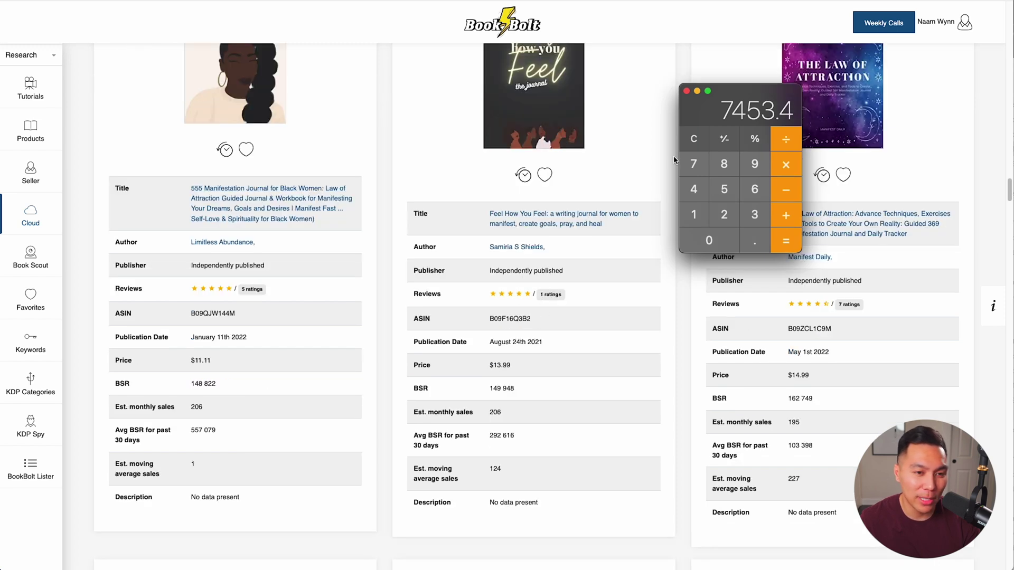
pyautogui.click(693, 141)
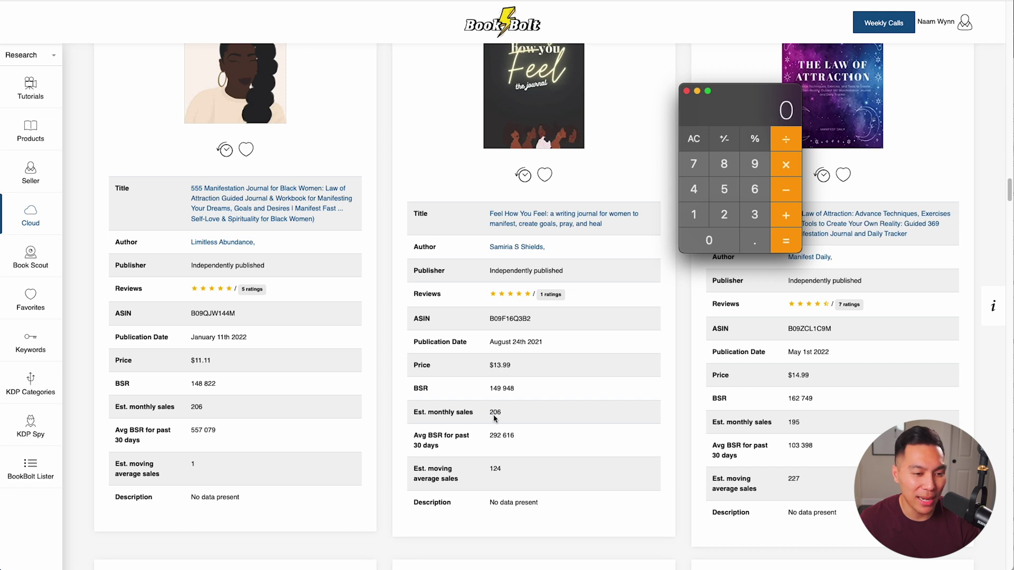
pyautogui.write('13.99*206')
pyautogui.press('Return')
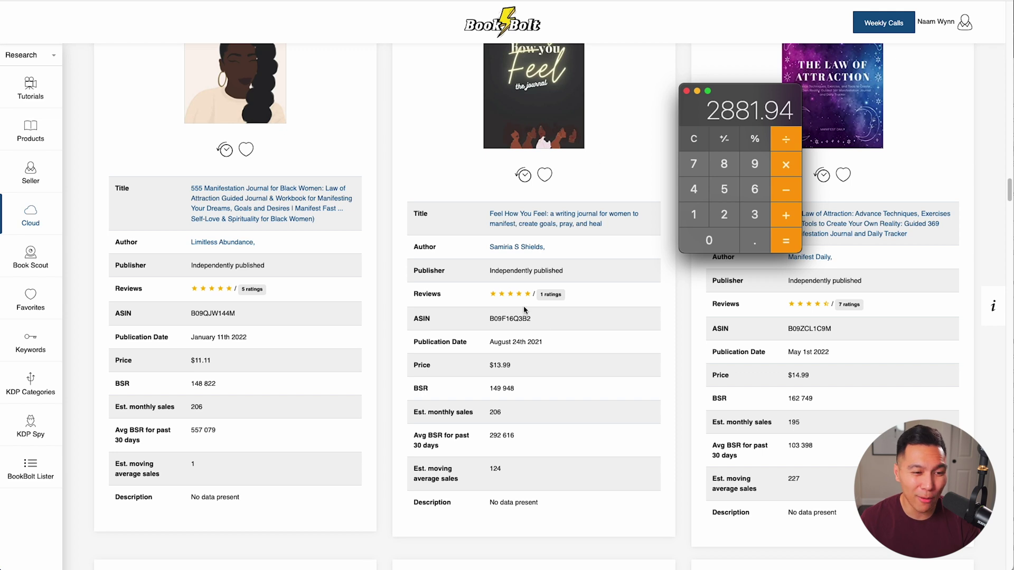
# Step: Compare the ratings, prices and estimated monthly sales of the lower-ranked manifestation journals
pyautogui.scroll(-6, 575, 349)
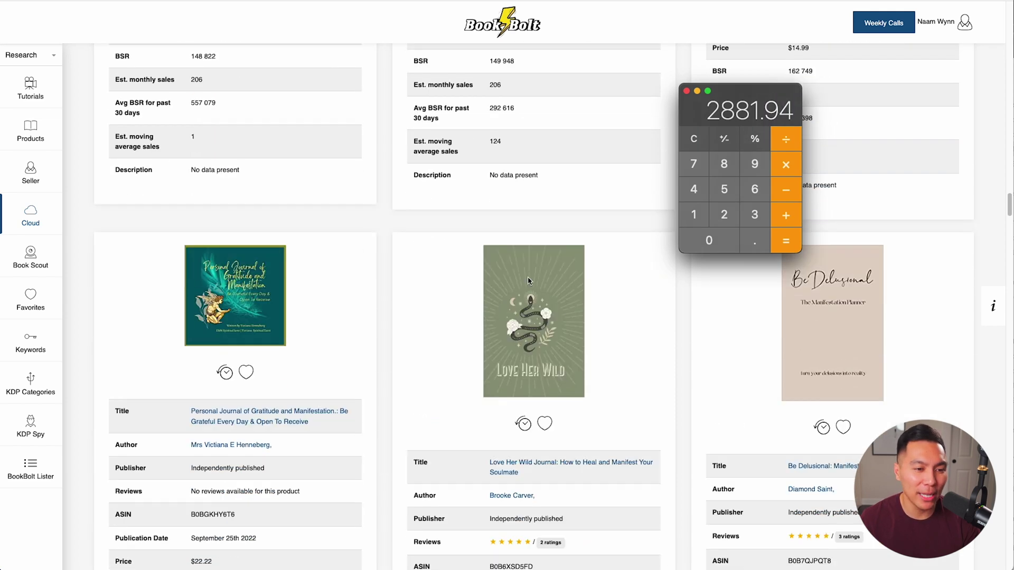
pyautogui.scroll(8, 526, 331)
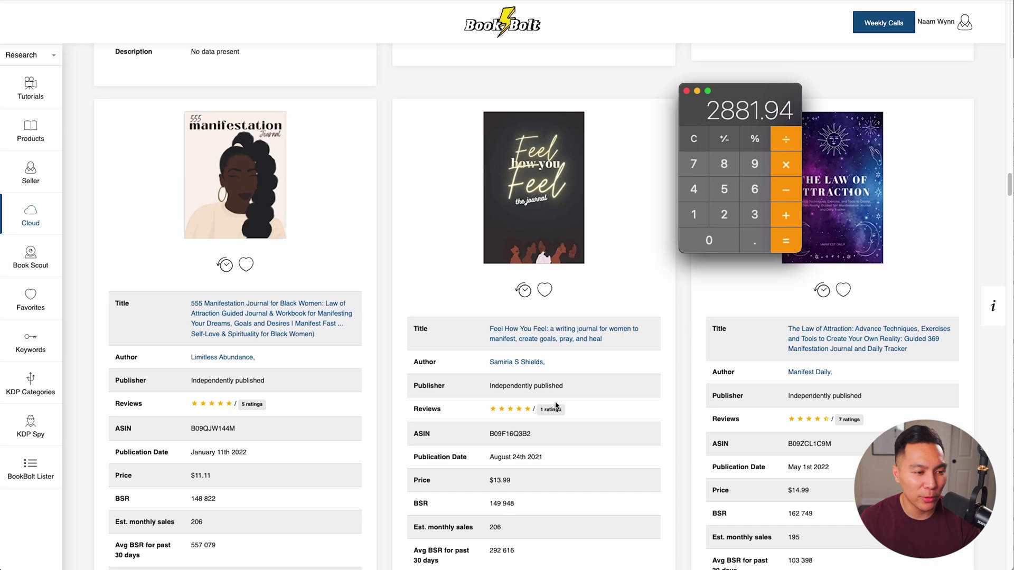
pyautogui.scroll(-4, 559, 404)
pyautogui.scroll(-3, 580, 380)
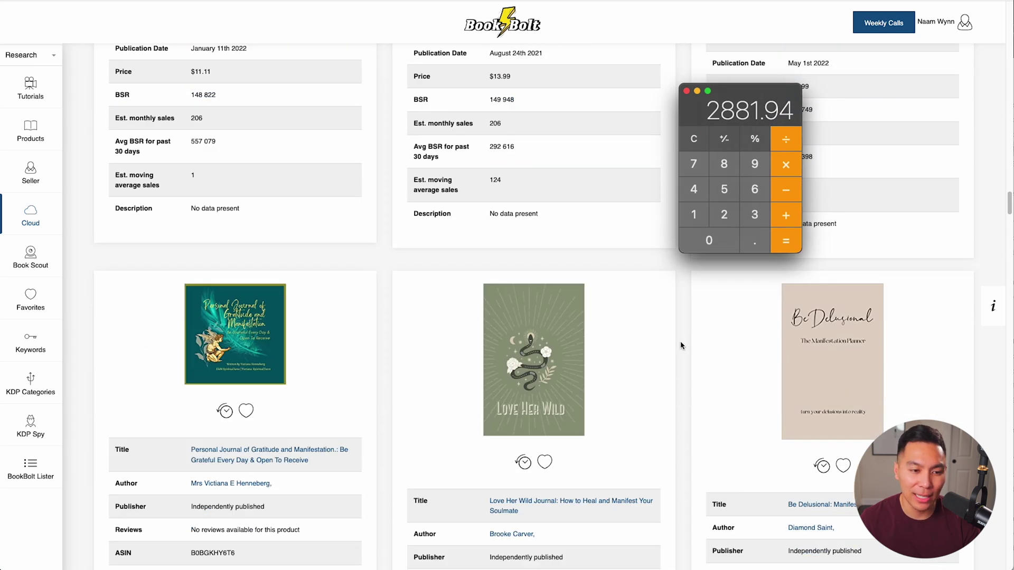
pyautogui.scroll(-3, 680, 346)
pyautogui.scroll(-9, 680, 346)
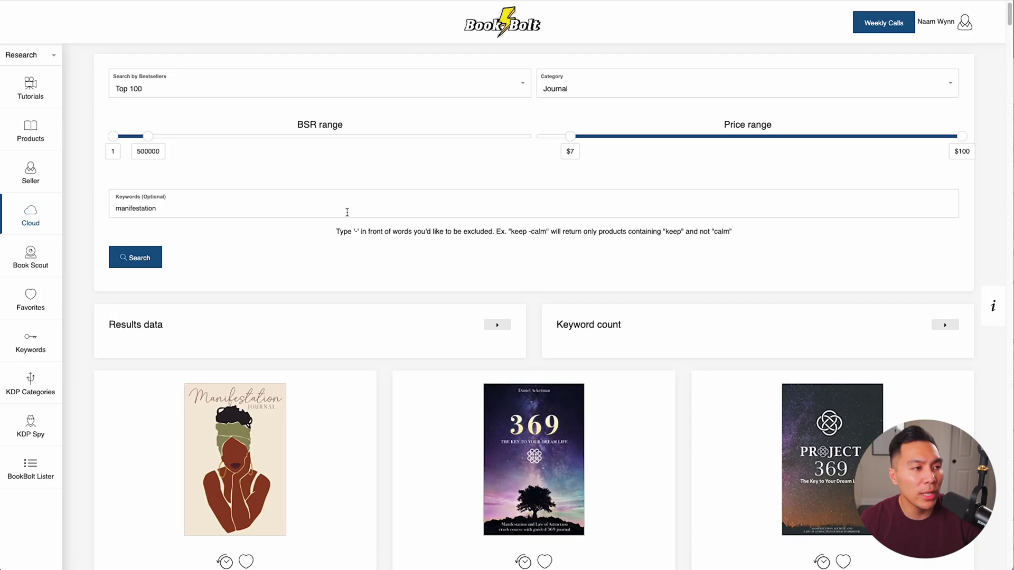
# Step: Open BookBolt Studio from the Create tools and set the new project's type to Hardcover: Cover
pyautogui.click(53, 57)
pyautogui.click(16, 112)
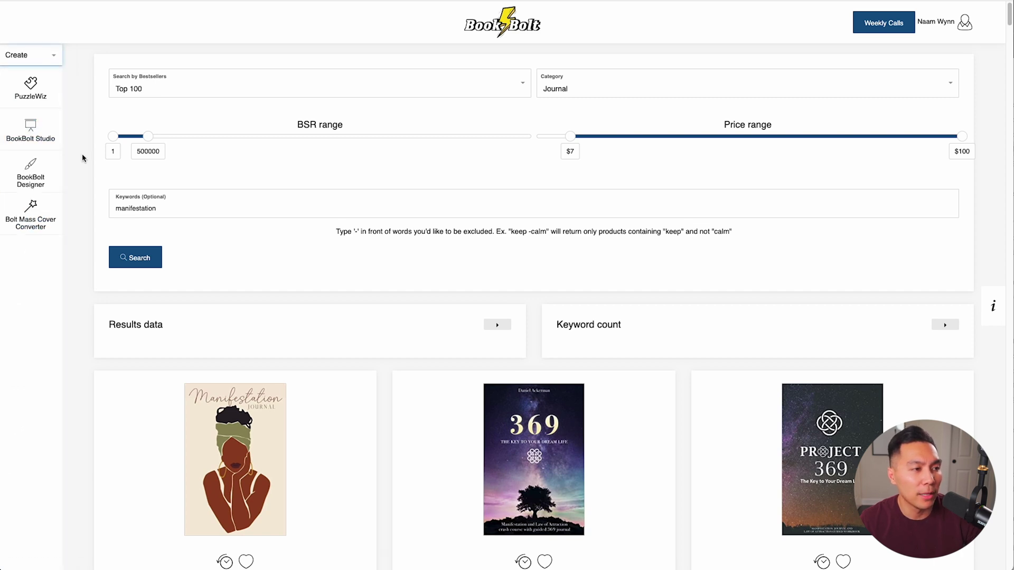
pyautogui.click(31, 139)
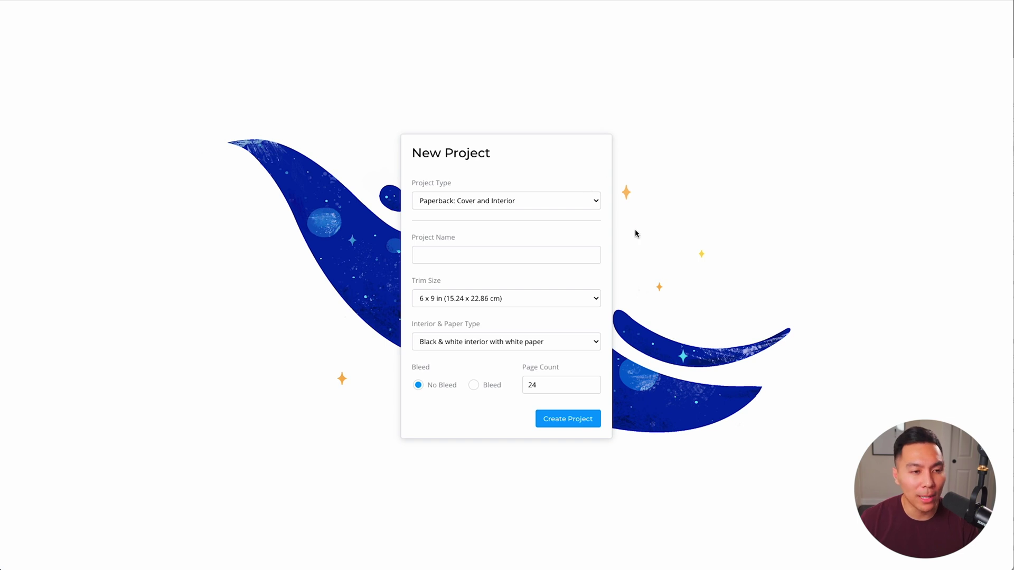
pyautogui.click(542, 200)
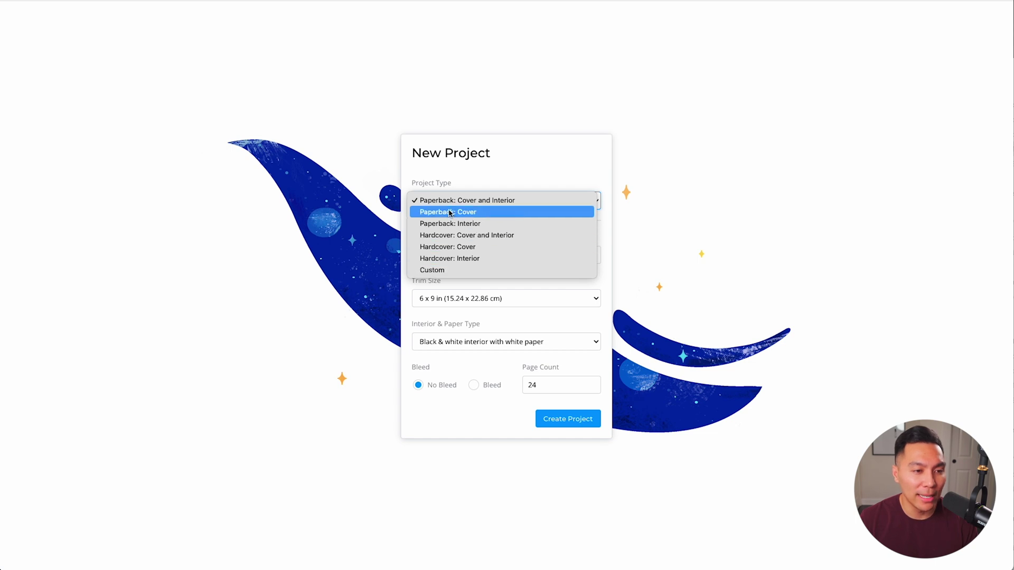
pyautogui.click(447, 247)
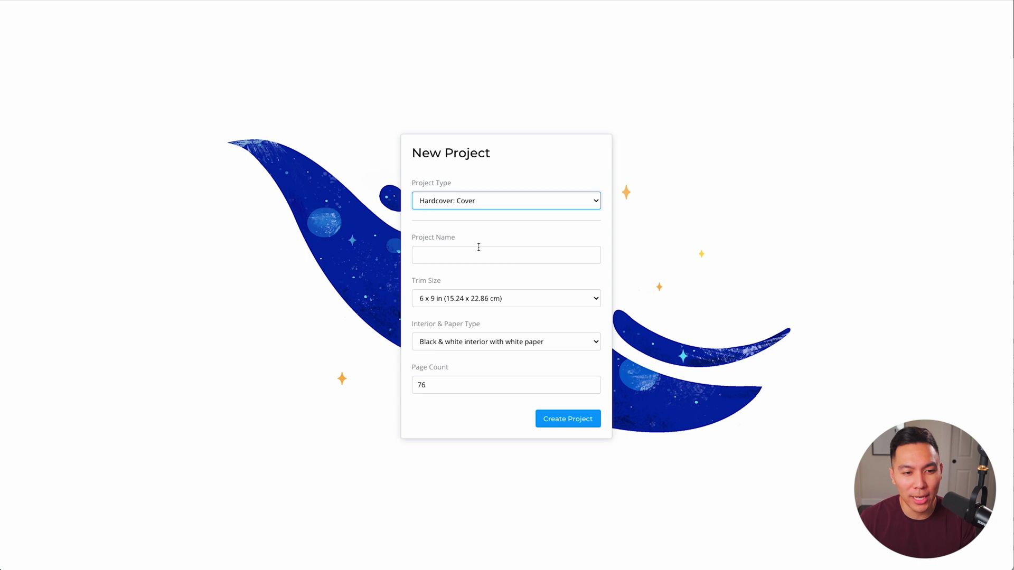
# Step: Create the project as "Manifestation Journal" with 6 x 9 in trim size, black & white interior with cream paper and 100 pages
pyautogui.click(477, 253)
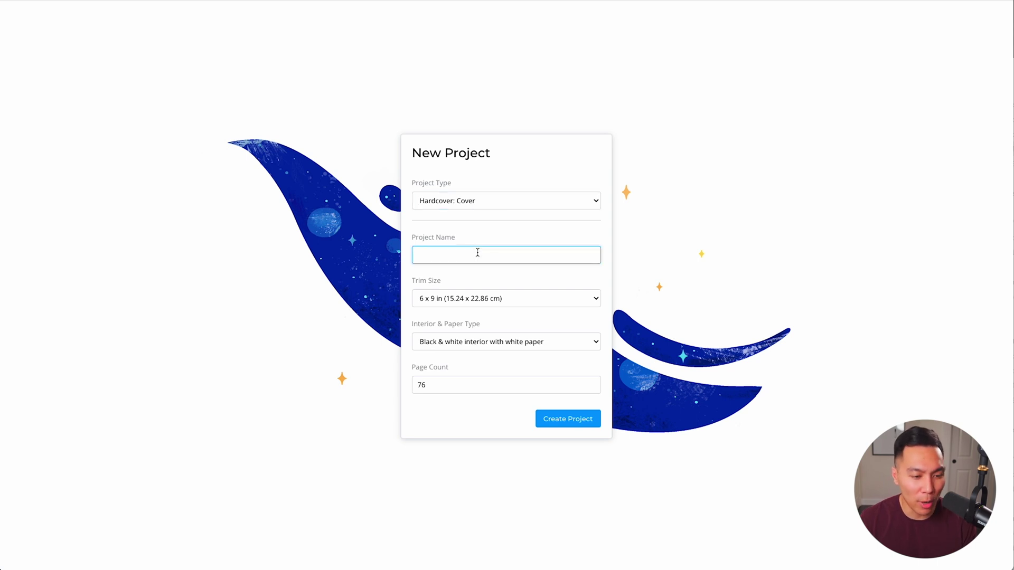
pyautogui.write('Manifestation Journal')
pyautogui.click(505, 298)
pyautogui.click(506, 299)
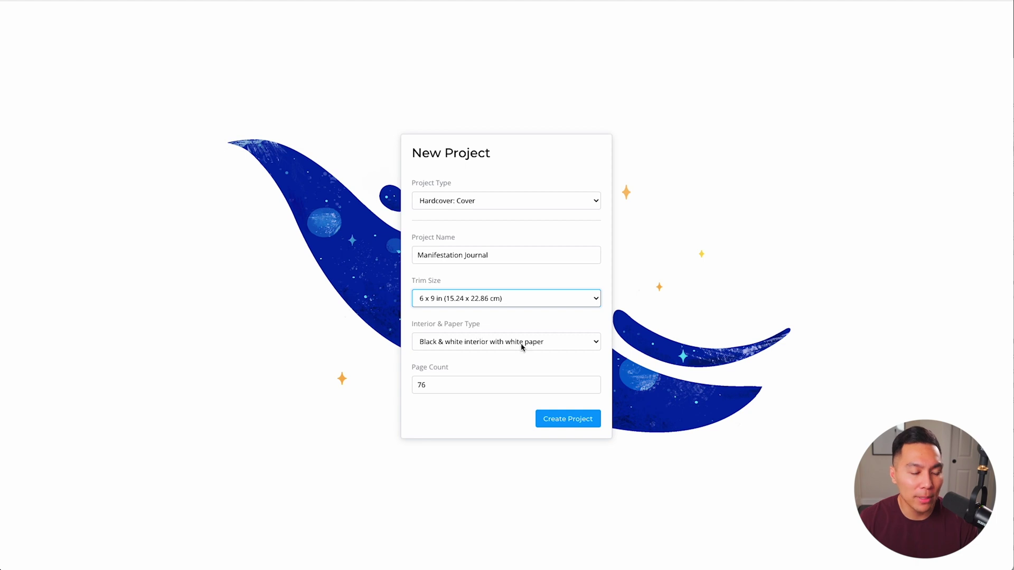
pyautogui.click(522, 347)
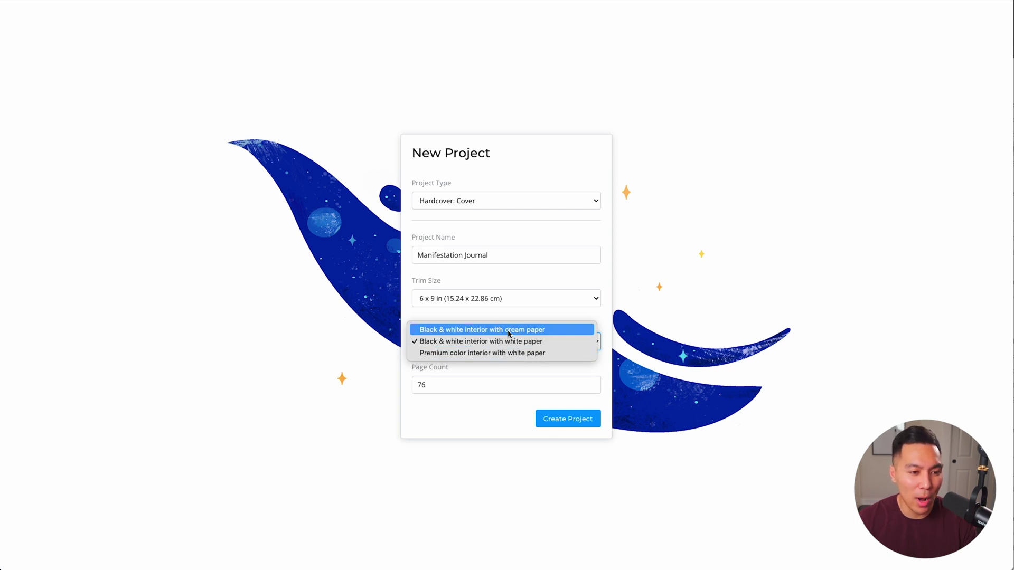
pyautogui.click(516, 330)
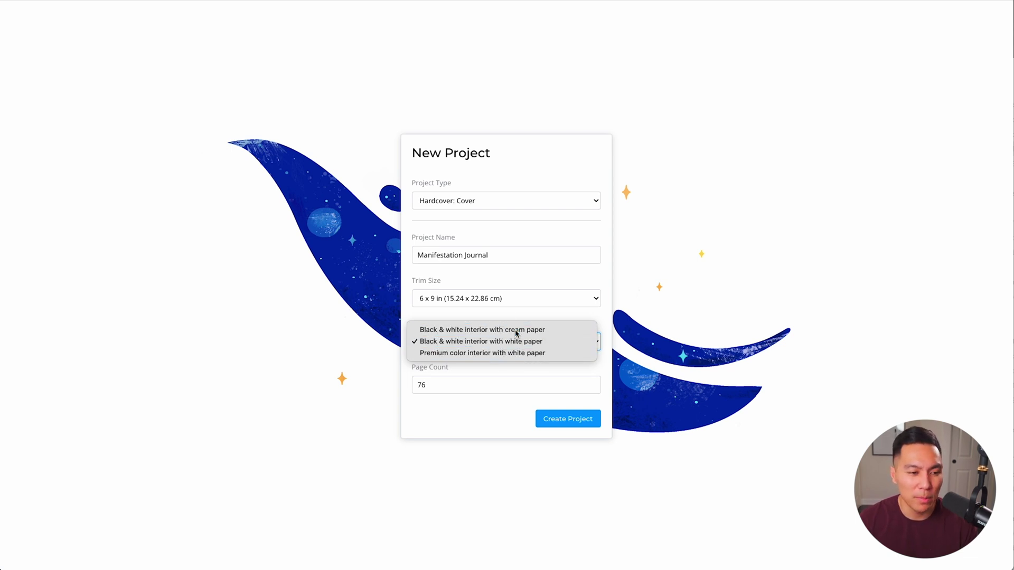
pyautogui.doubleClick(447, 385)
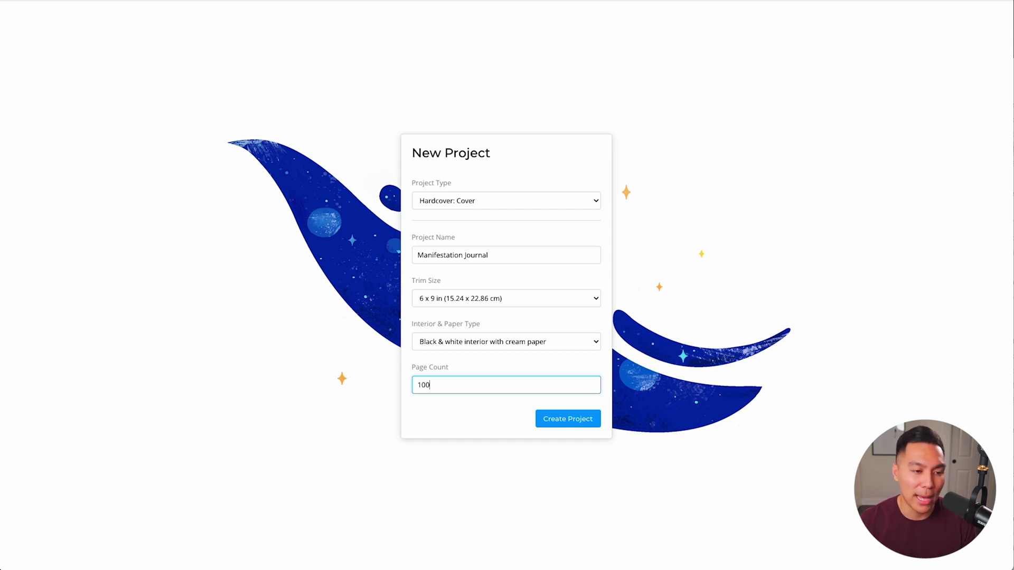
pyautogui.click(562, 422)
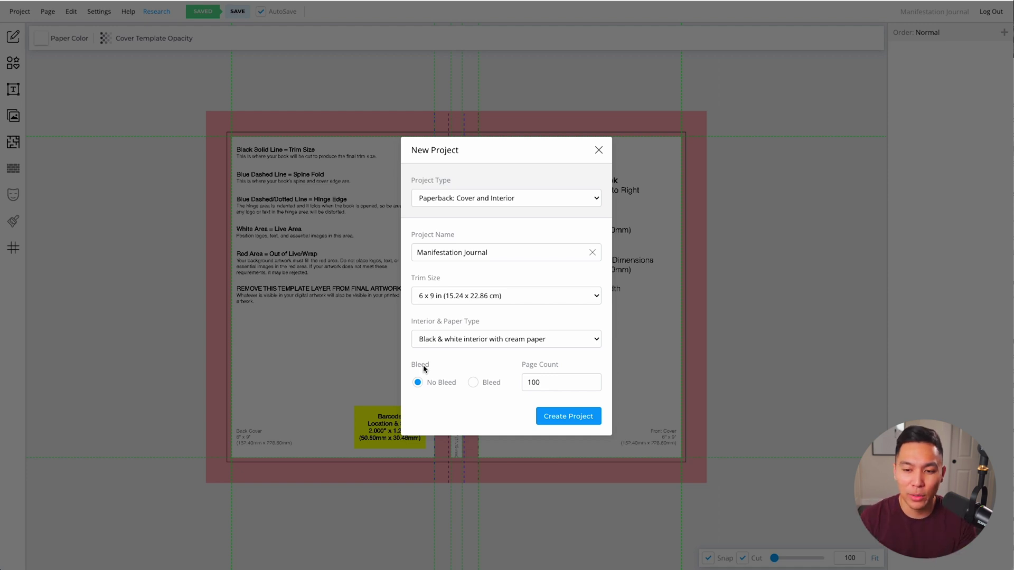
# Step: Create a new "Manifestation Journal" project as Paperback: Cover and Interior, with Bleed enabled and 100 pages
pyautogui.click(474, 384)
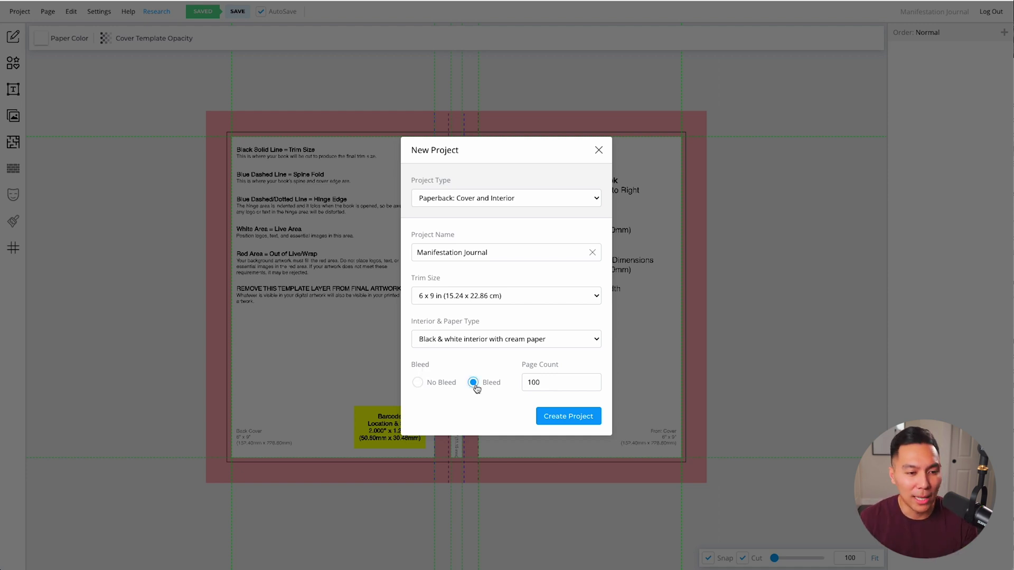
pyautogui.click(549, 419)
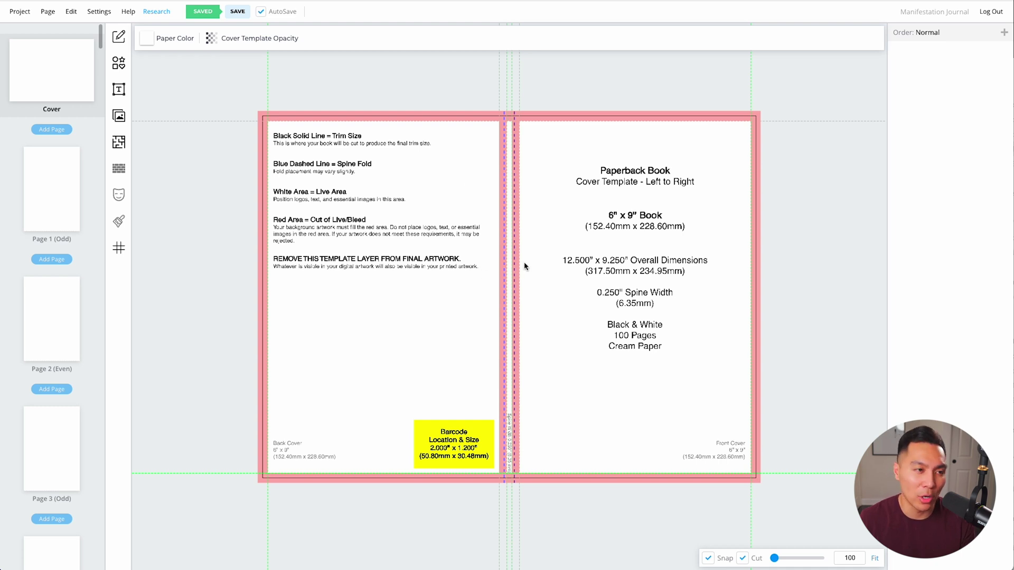
# Step: Hide the KDP cover template on the cover page
pyautogui.click(212, 42)
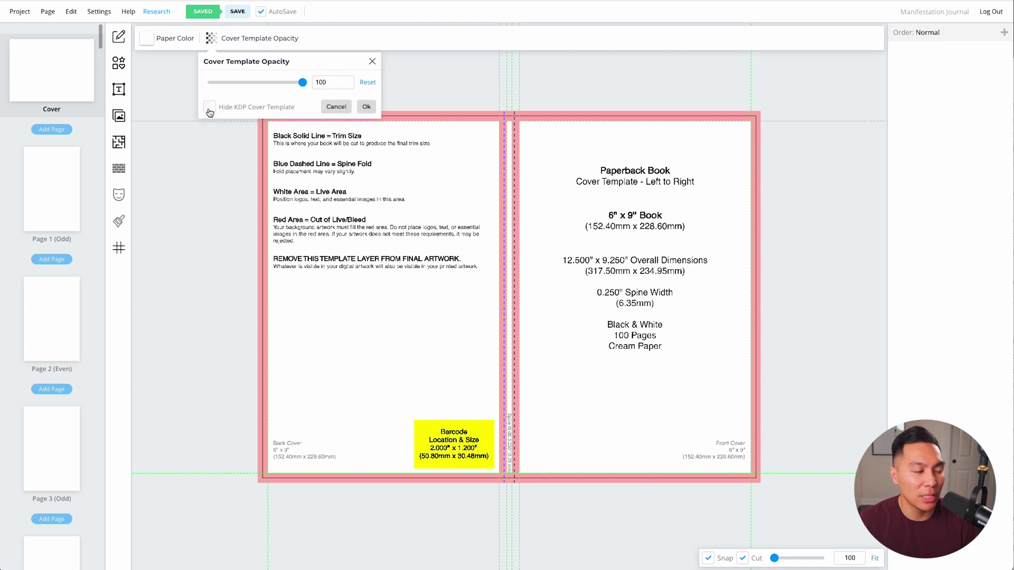
pyautogui.click(209, 108)
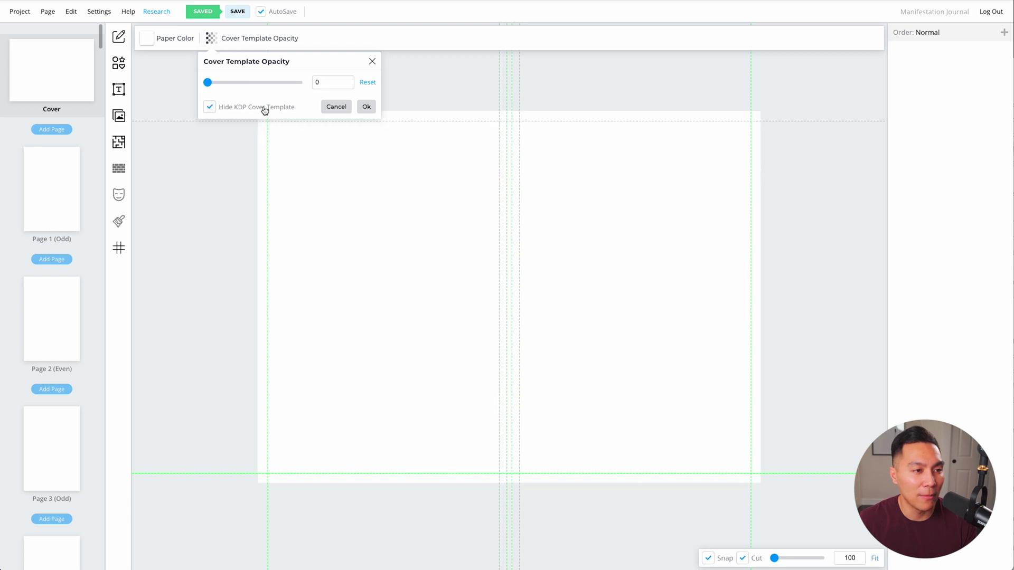
pyautogui.click(467, 99)
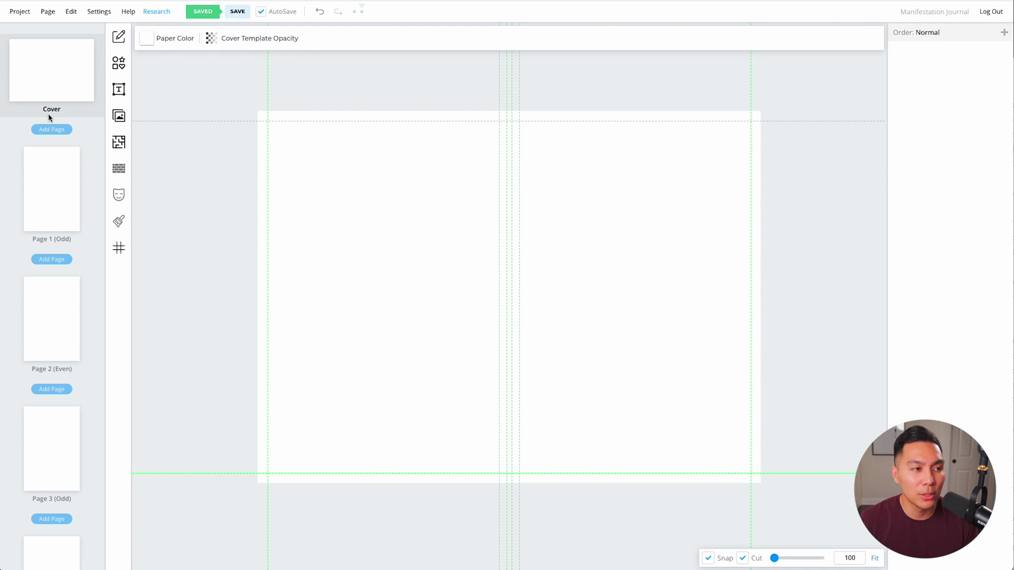
# Step: Search Unsplash in the Image Library for "black" and insert the Stone photo on the cover
pyautogui.click(53, 89)
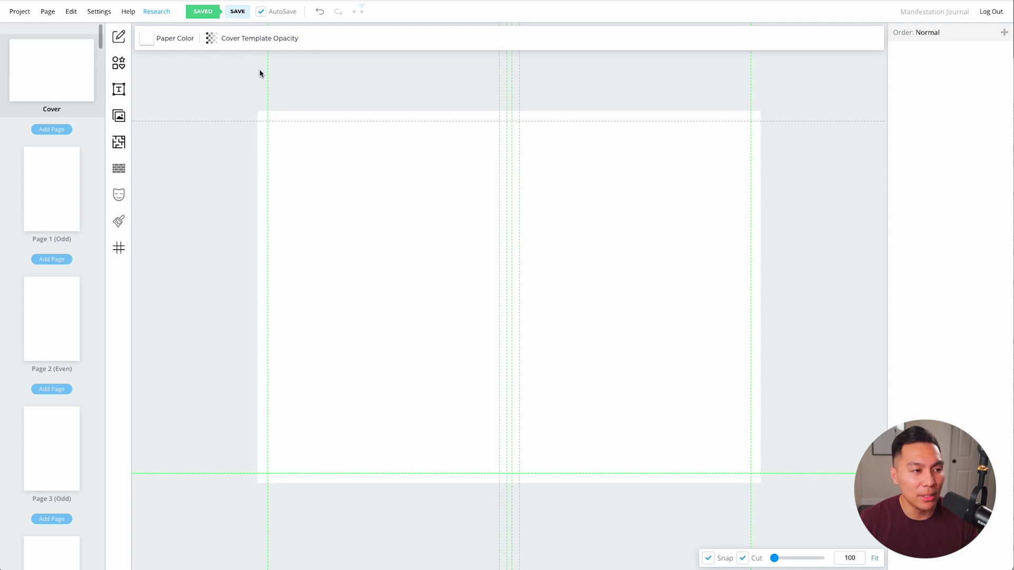
pyautogui.click(119, 90)
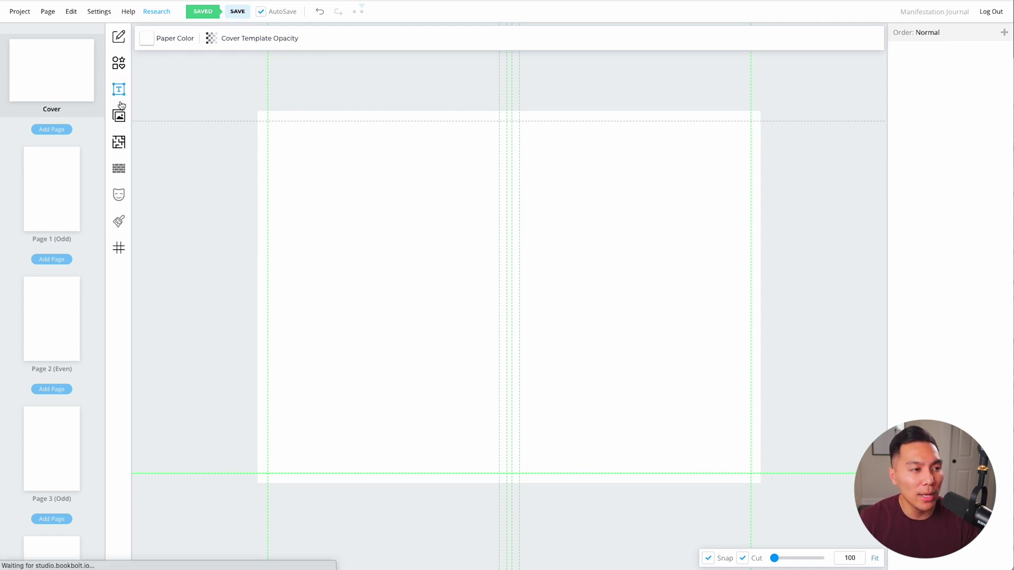
pyautogui.click(119, 119)
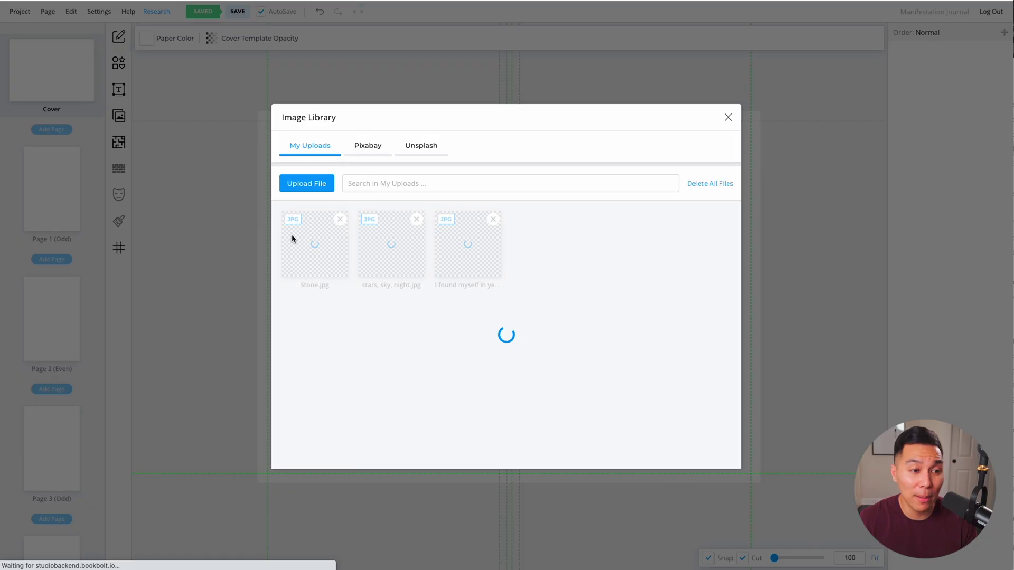
pyautogui.click(363, 149)
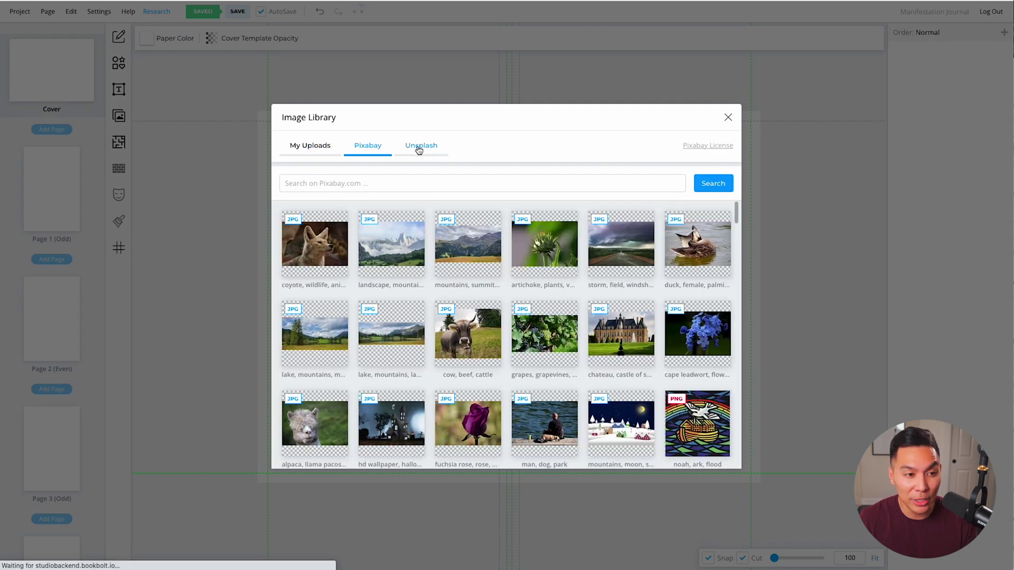
pyautogui.click(418, 150)
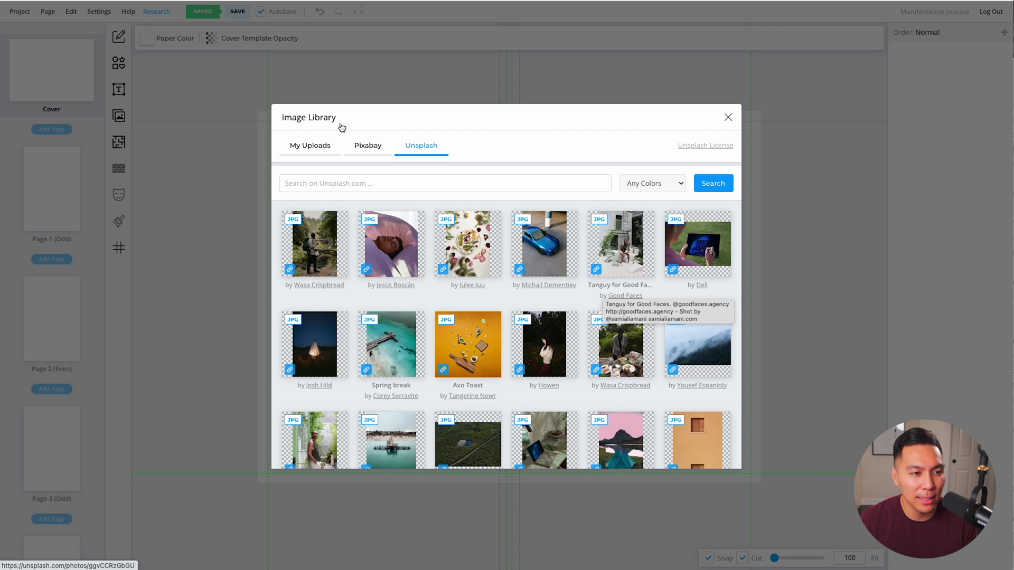
pyautogui.click(388, 183)
pyautogui.write('black')
pyautogui.press('Return')
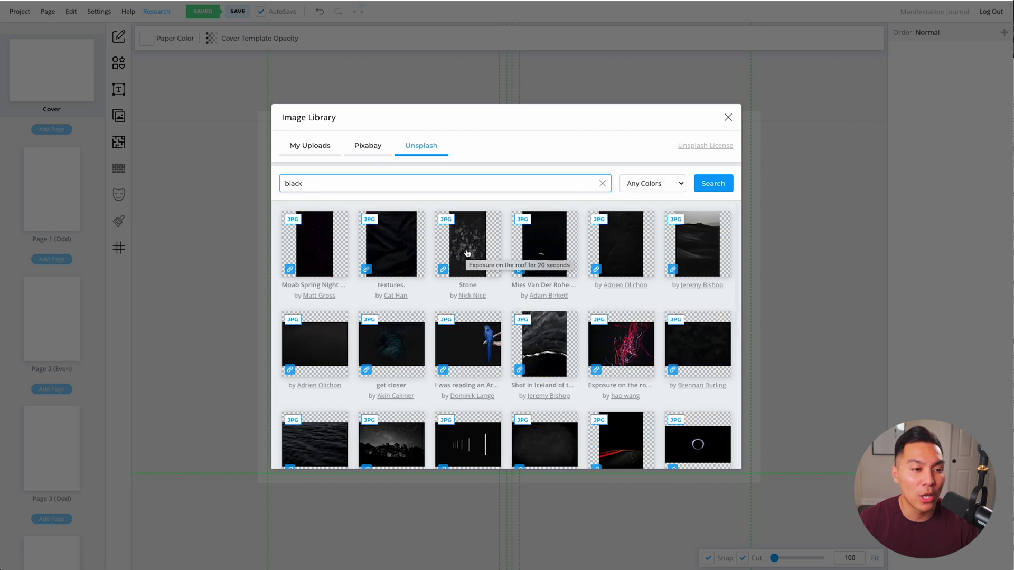
pyautogui.click(470, 256)
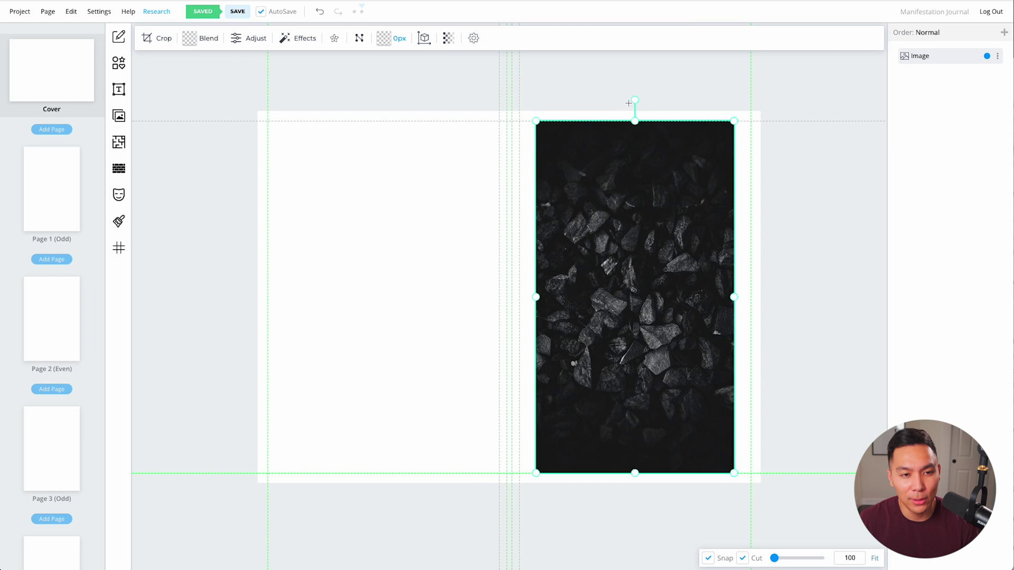
# Step: Rotate the stone image a quarter turn and enlarge it to fill the entire front, spine and back cover
pyautogui.moveTo(537, 147); pyautogui.dragTo(428, 316)
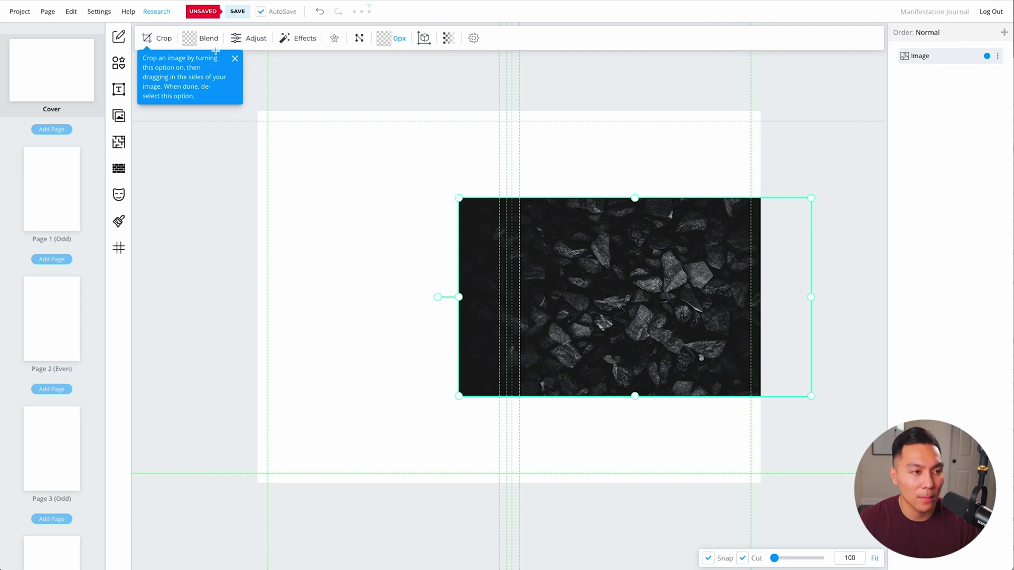
pyautogui.moveTo(463, 203); pyautogui.dragTo(197, 100)
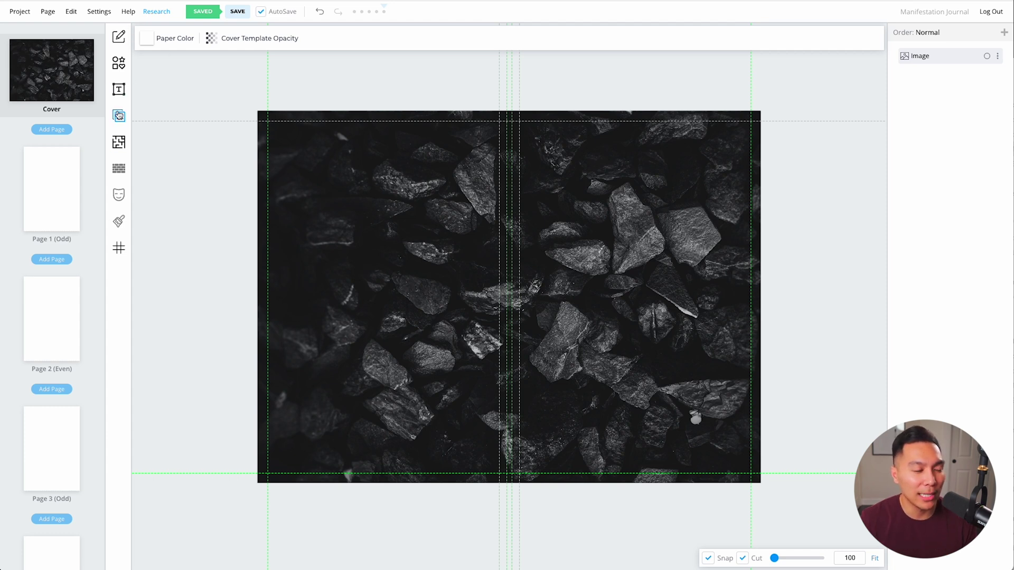
# Step: Add a heading to the front cover with the text "Manifestation Journal"
pyautogui.click(119, 91)
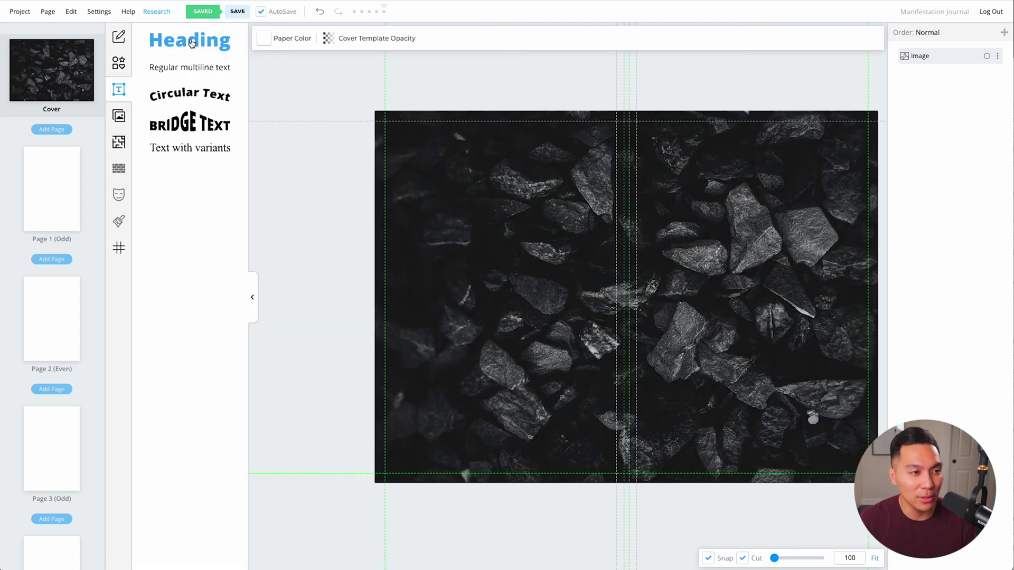
pyautogui.moveTo(192, 43); pyautogui.dragTo(792, 351)
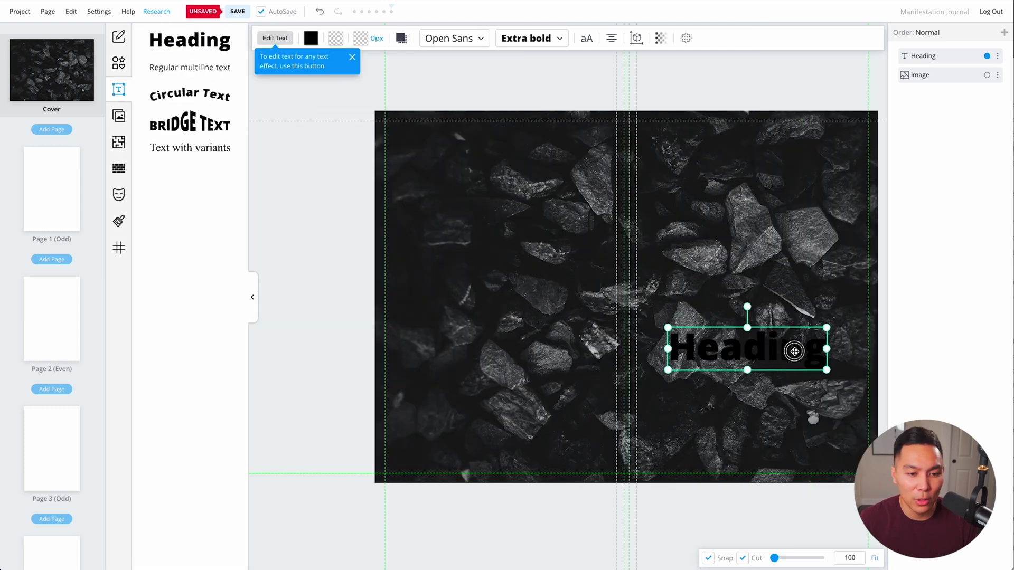
pyautogui.doubleClick(769, 351)
pyautogui.write('Manifestation Journal')
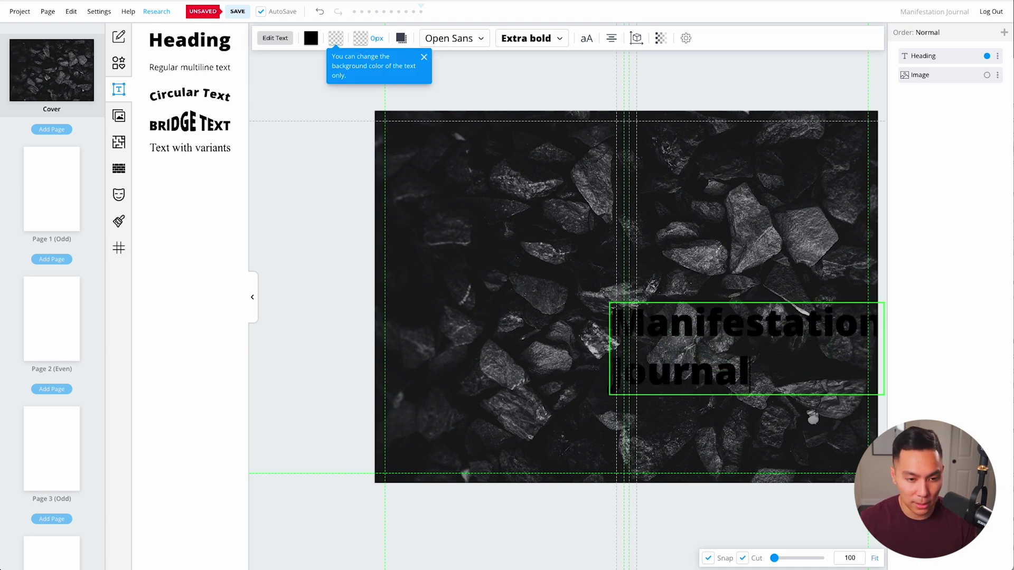
# Step: Color the "Manifestation Journal" heading white and center-align its two lines
pyautogui.hotkey('ctrl', 'a')
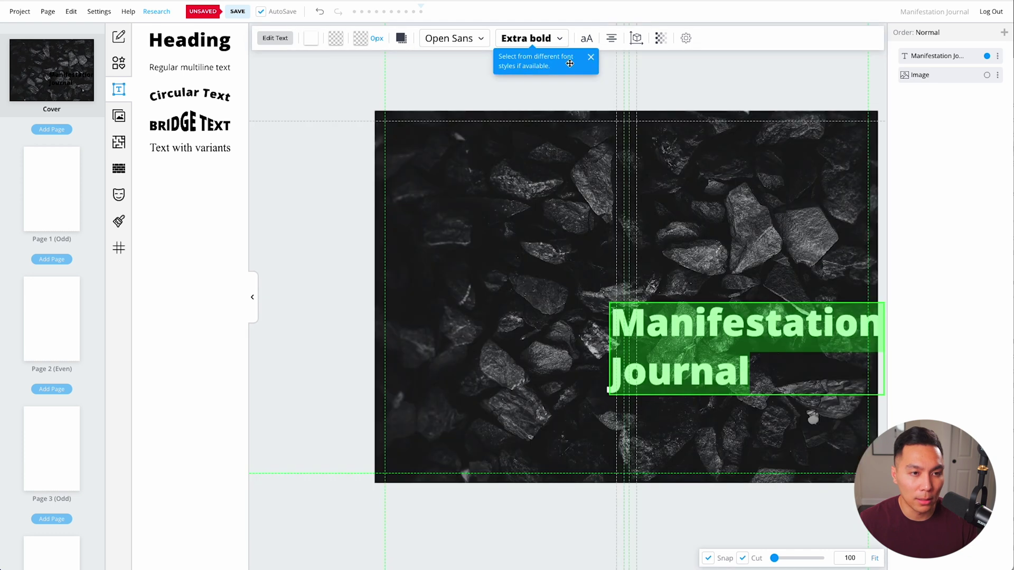
pyautogui.click(611, 38)
pyautogui.click(679, 362)
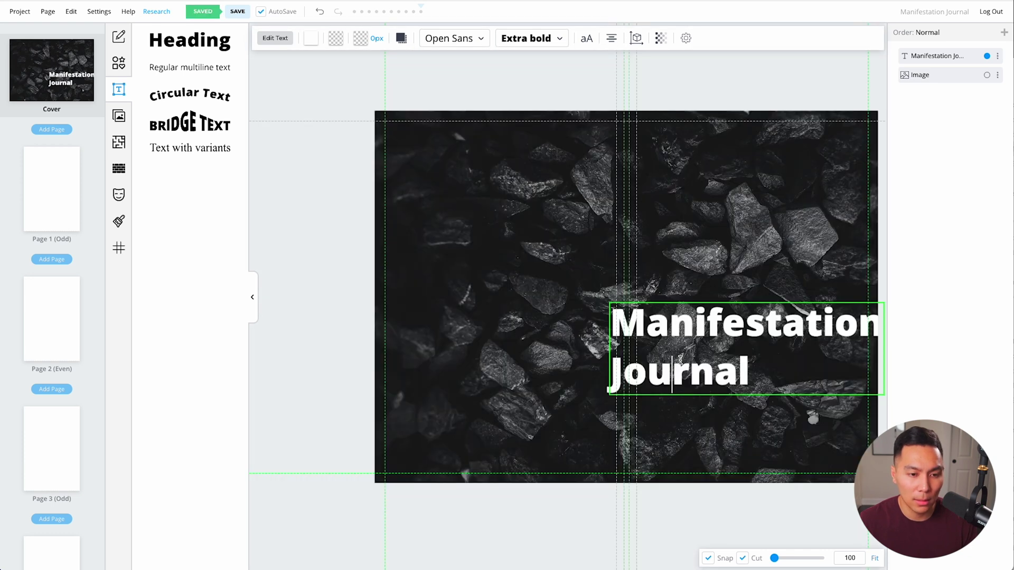
pyautogui.moveTo(748, 370); pyautogui.dragTo(612, 323)
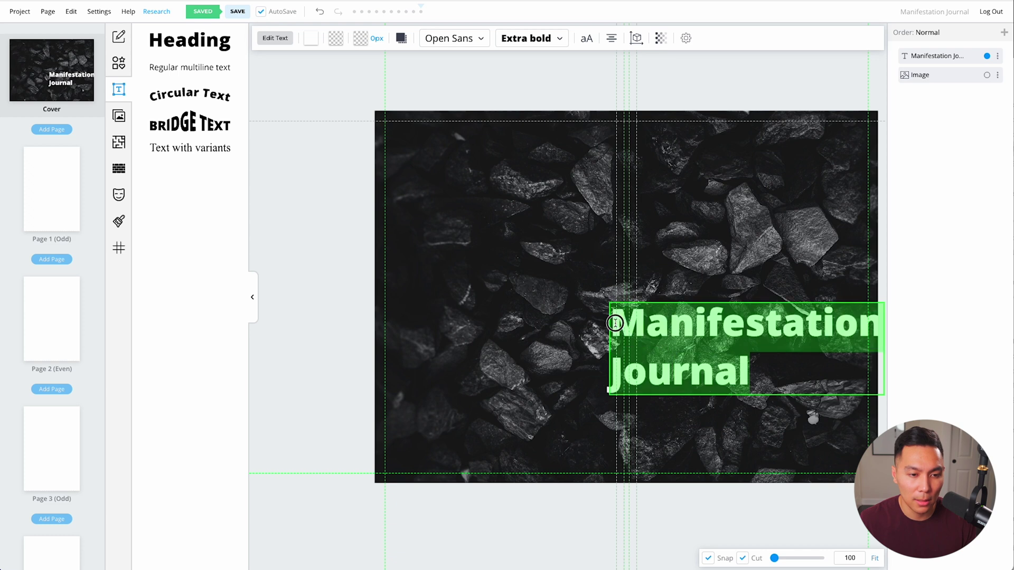
pyautogui.click(611, 38)
pyautogui.click(647, 84)
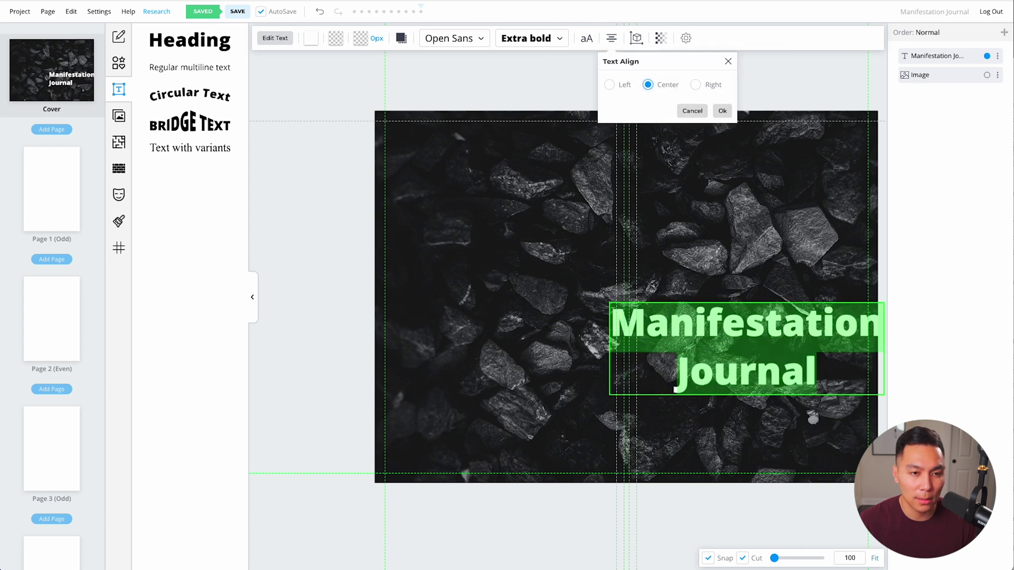
pyautogui.click(722, 111)
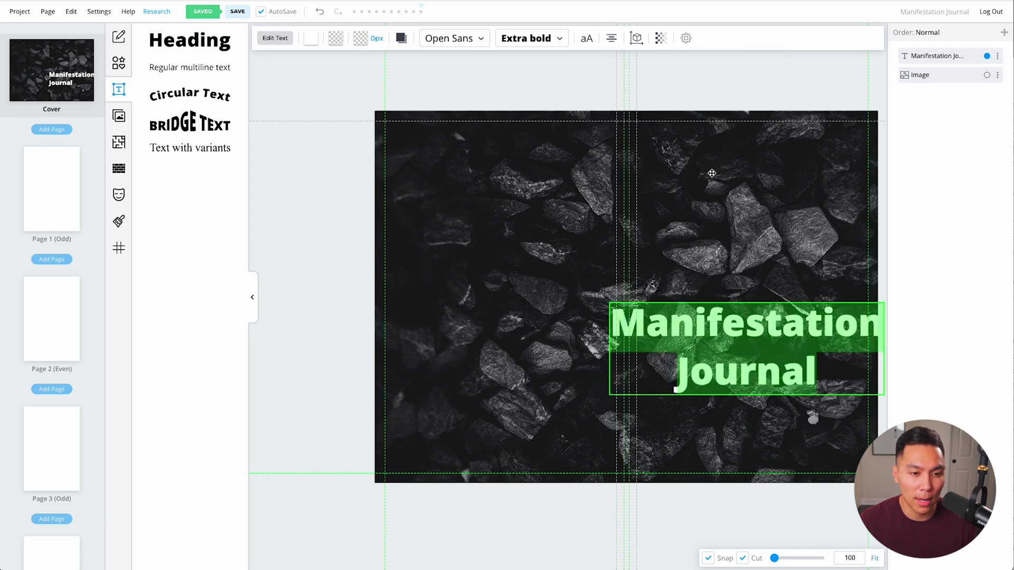
# Step: Shrink the heading to about a third of its width and place it near the bottom center of the front cover
pyautogui.click(708, 324)
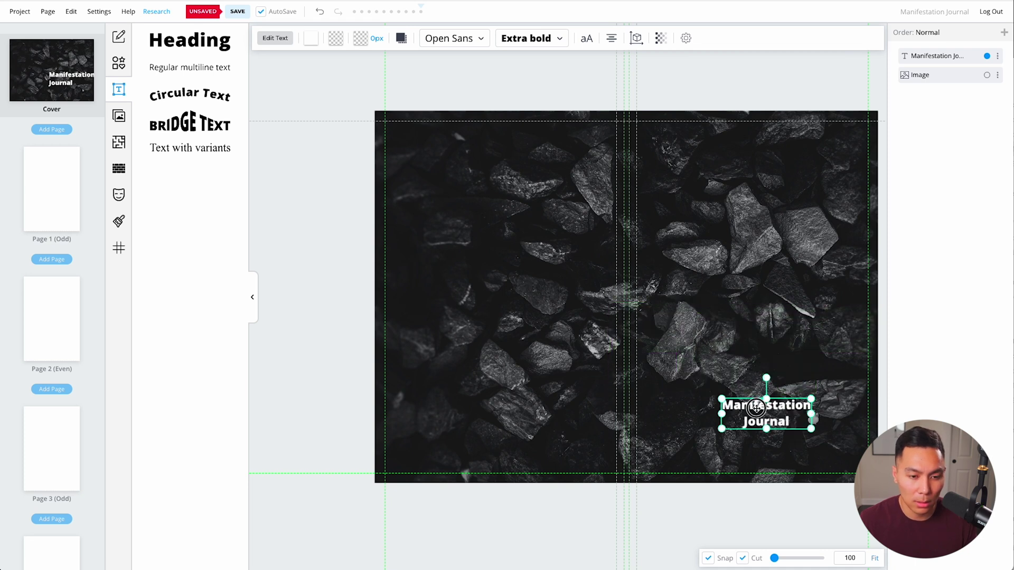
pyautogui.moveTo(758, 409); pyautogui.dragTo(745, 430)
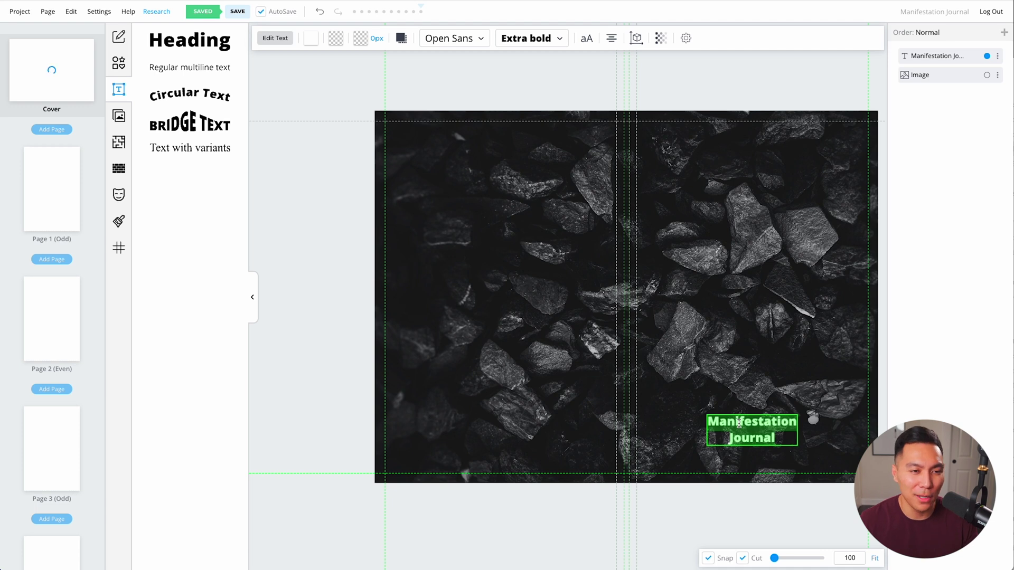
# Step: Browse the free fonts and change the "Manifestation Journal" heading's font to Cedarville Cursive
pyautogui.click(478, 39)
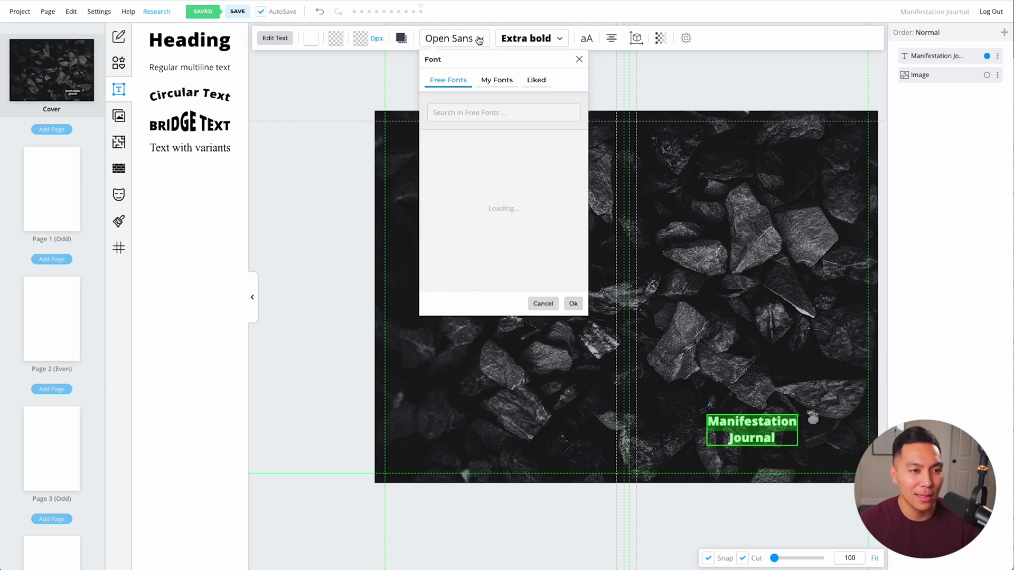
pyautogui.scroll(-4, 496, 183)
pyautogui.scroll(-8, 497, 183)
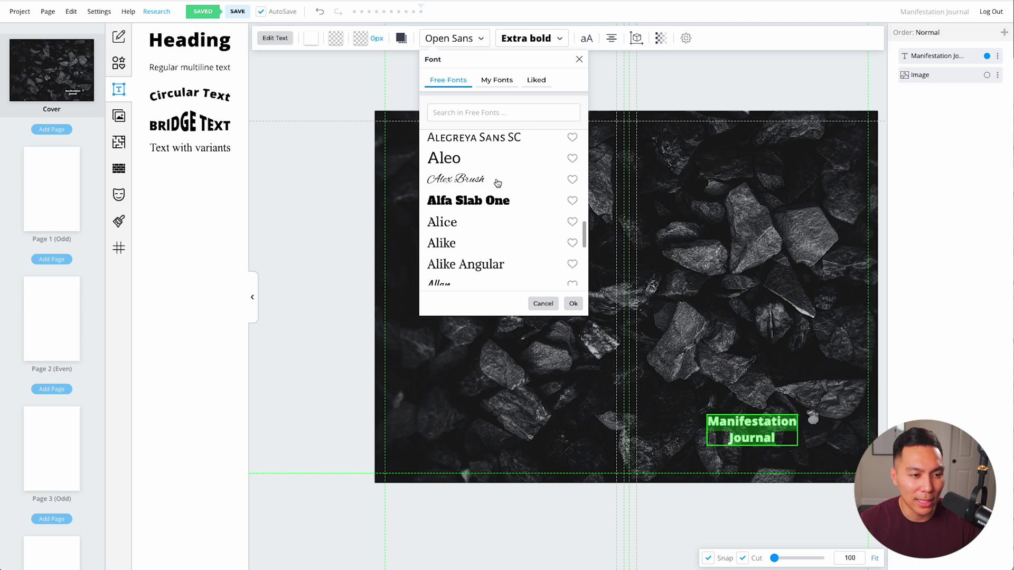
pyautogui.click(477, 219)
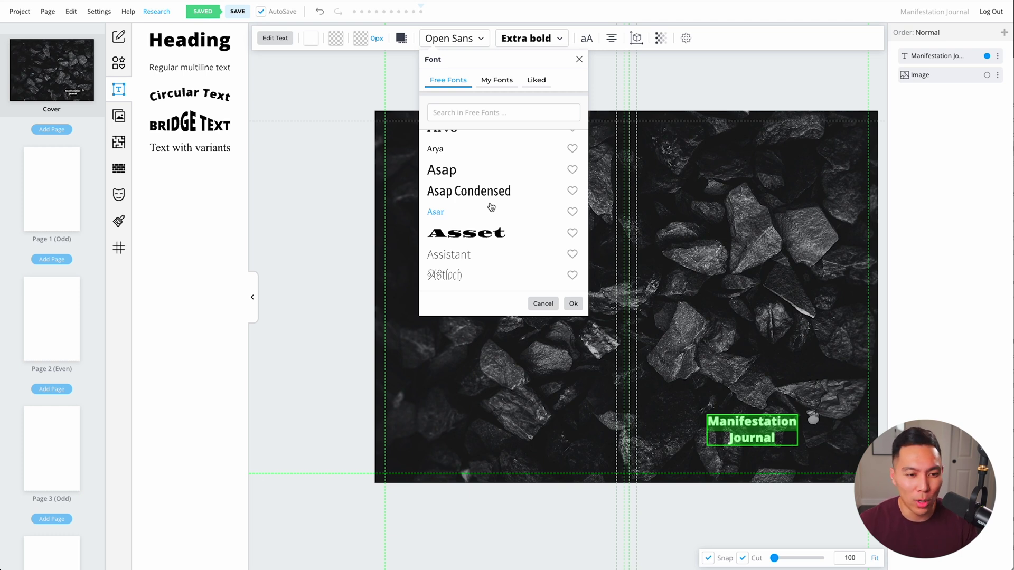
pyautogui.scroll(-15, 491, 207)
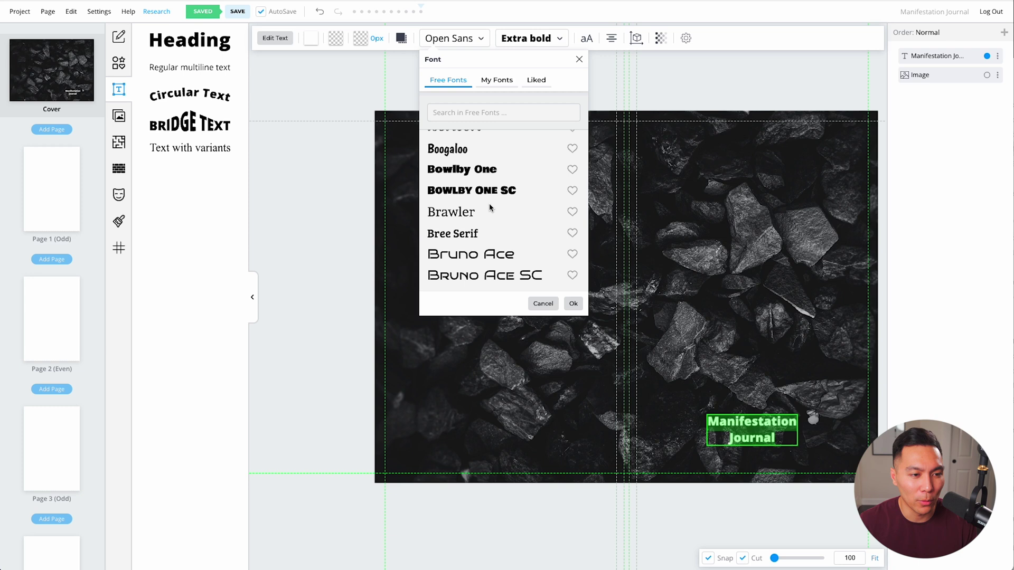
pyautogui.scroll(-5, 490, 208)
pyautogui.click(455, 243)
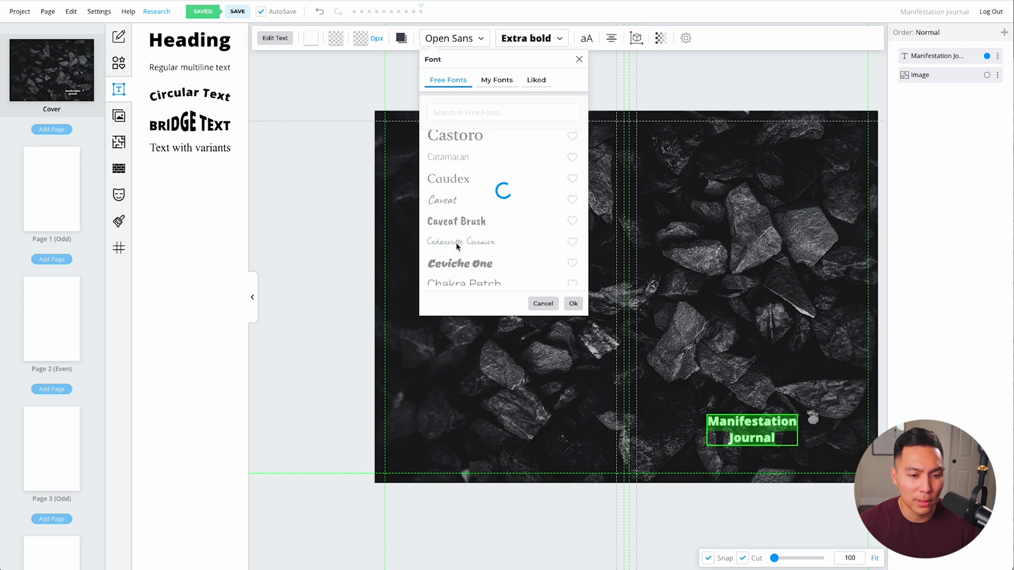
pyautogui.click(780, 395)
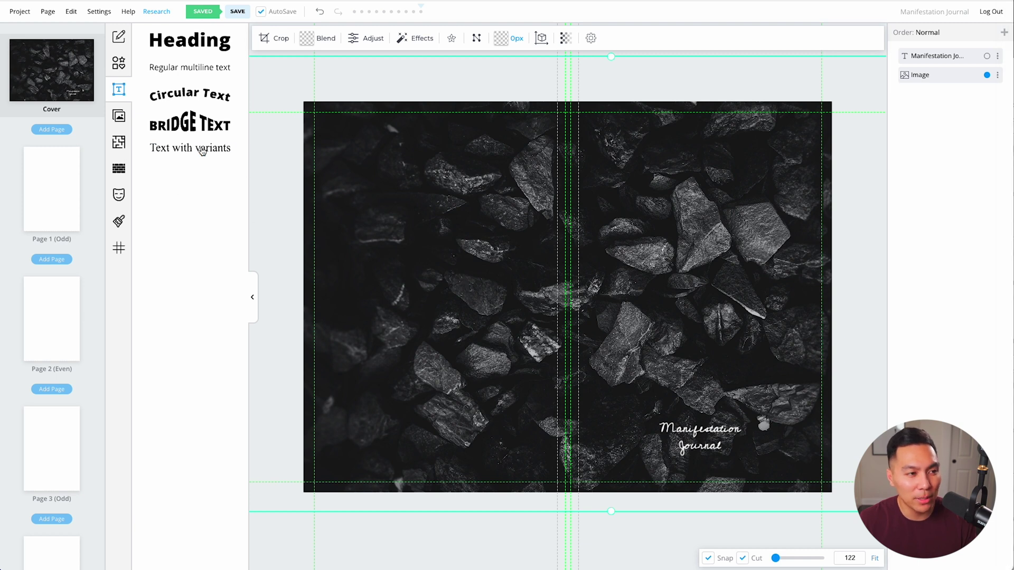
# Step: Add an ellipse to the front cover, place it just above the heading and make its fill transparent
pyautogui.click(118, 63)
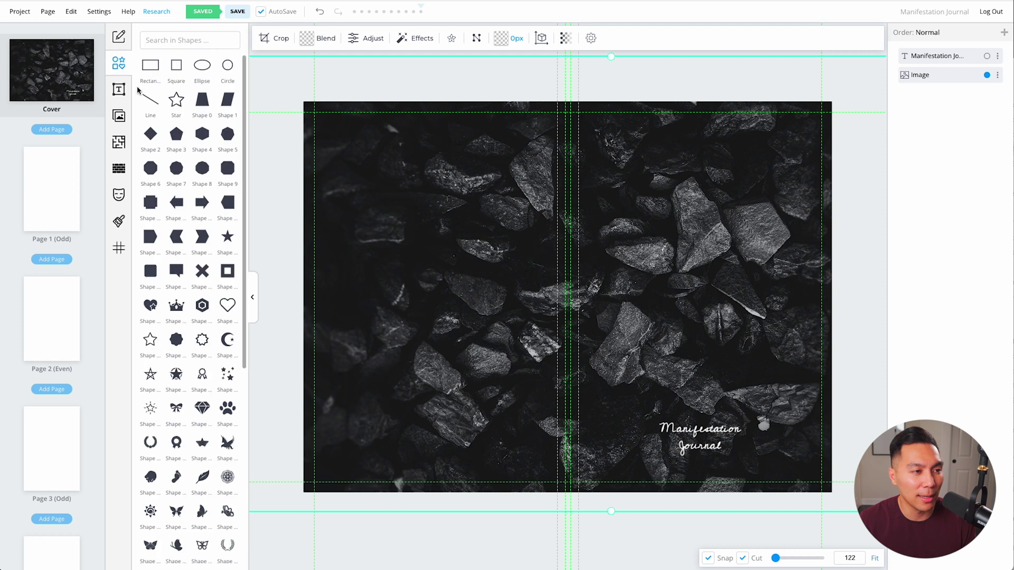
pyautogui.click(202, 68)
pyautogui.moveTo(607, 290); pyautogui.dragTo(730, 352)
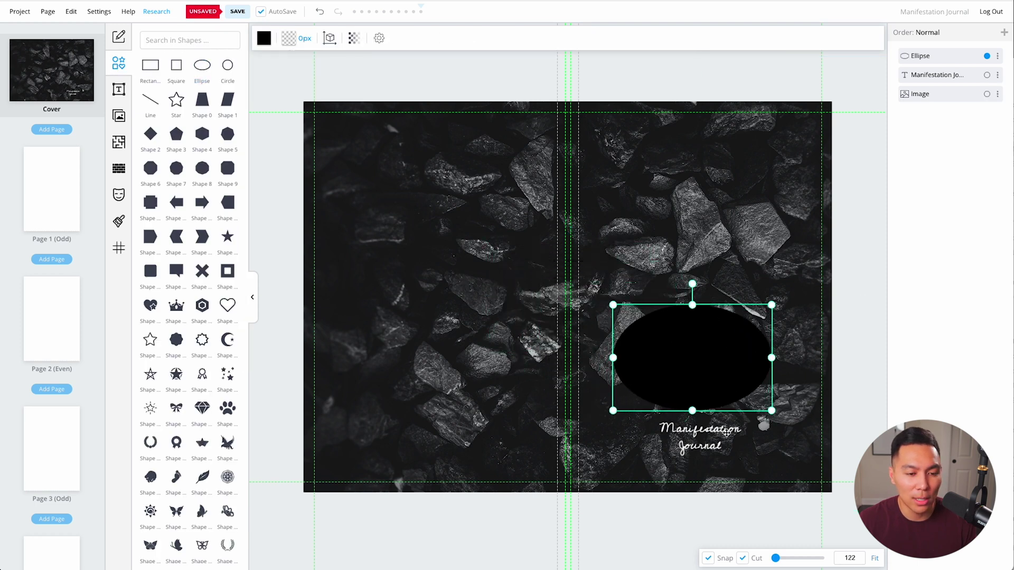
pyautogui.click(264, 38)
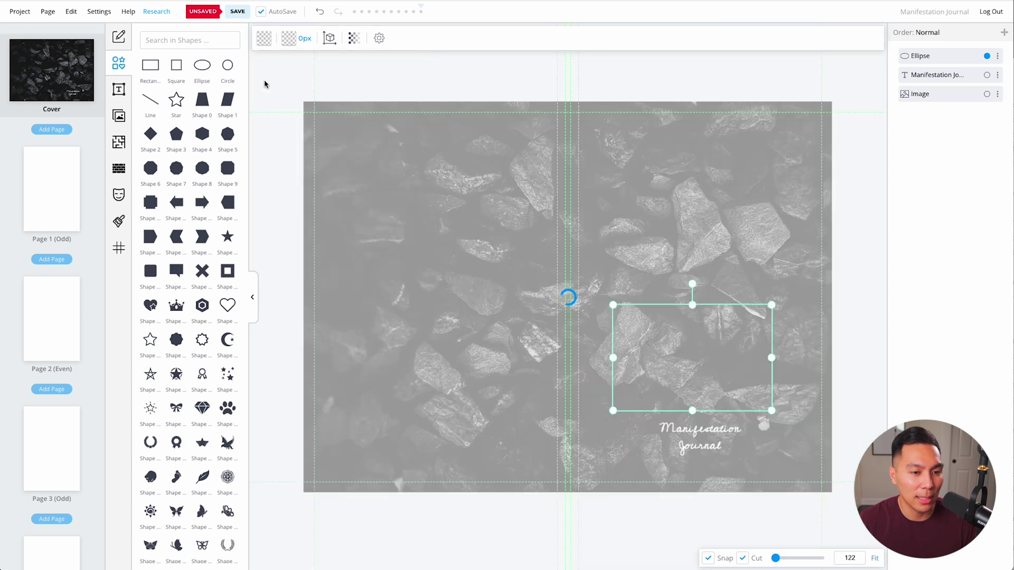
# Step: Give the ellipse a white outline with a stroke width of 10 px
pyautogui.click(288, 38)
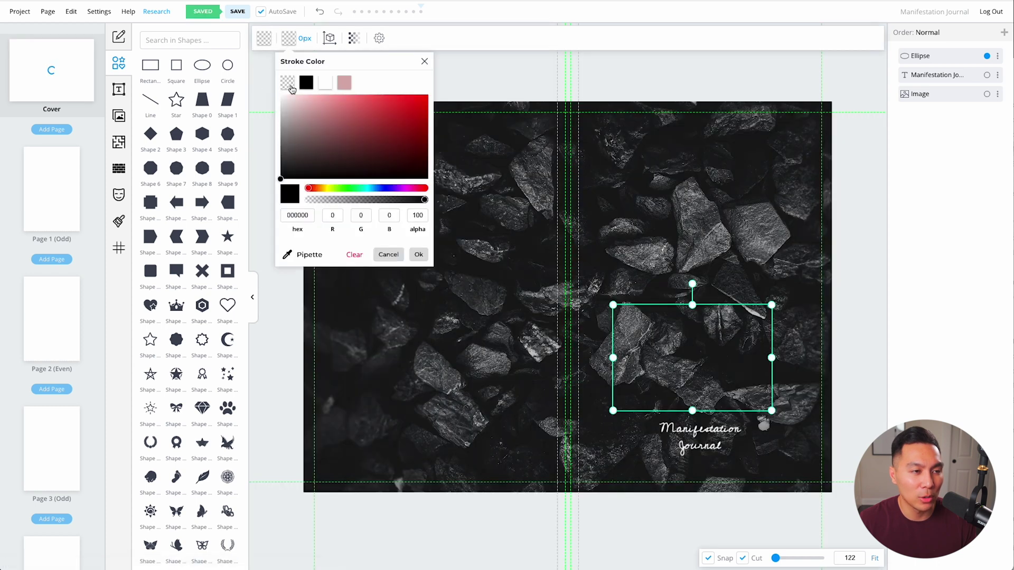
pyautogui.click(327, 83)
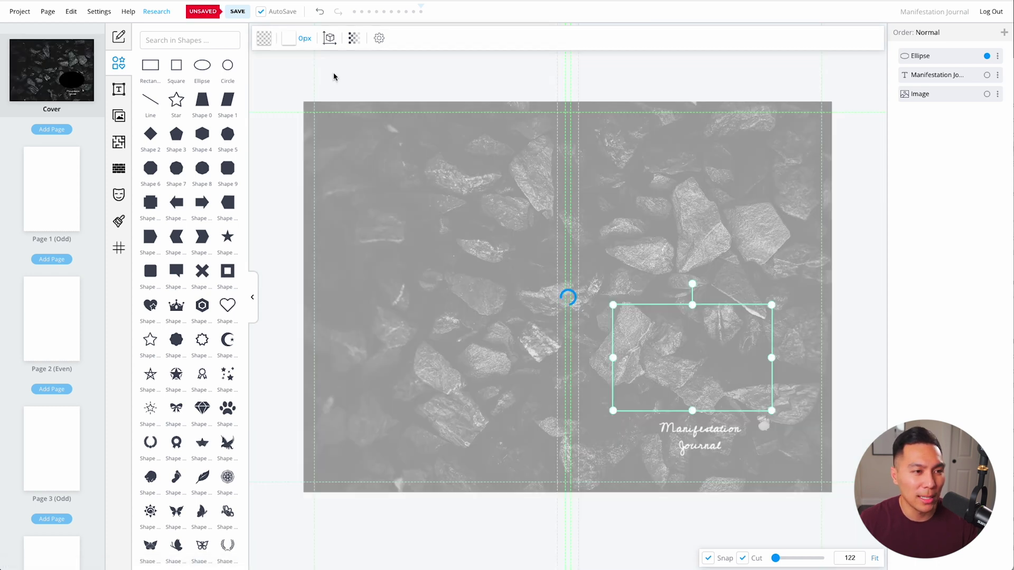
pyautogui.click(288, 40)
pyautogui.click(304, 38)
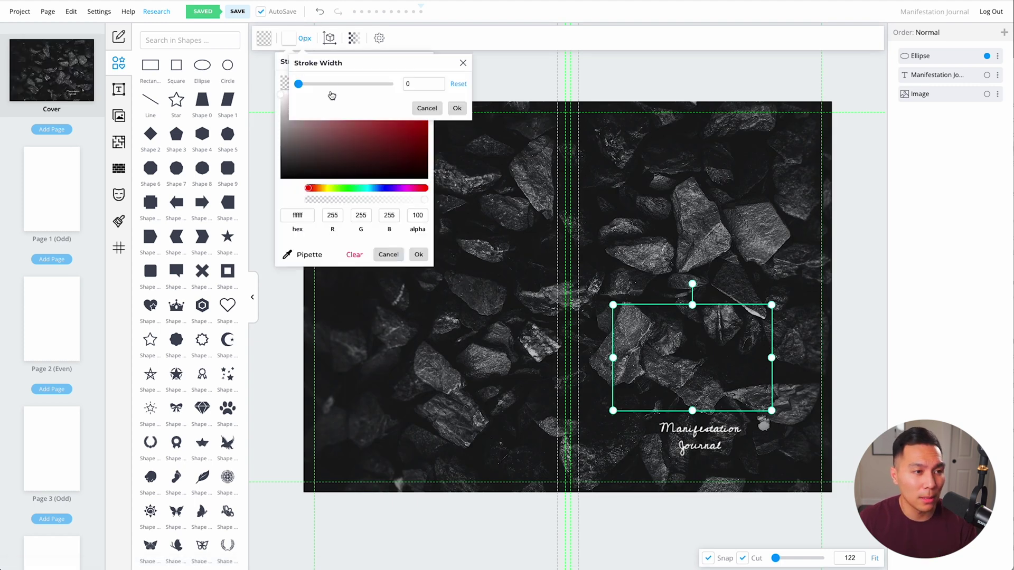
pyautogui.moveTo(298, 84); pyautogui.dragTo(303, 86)
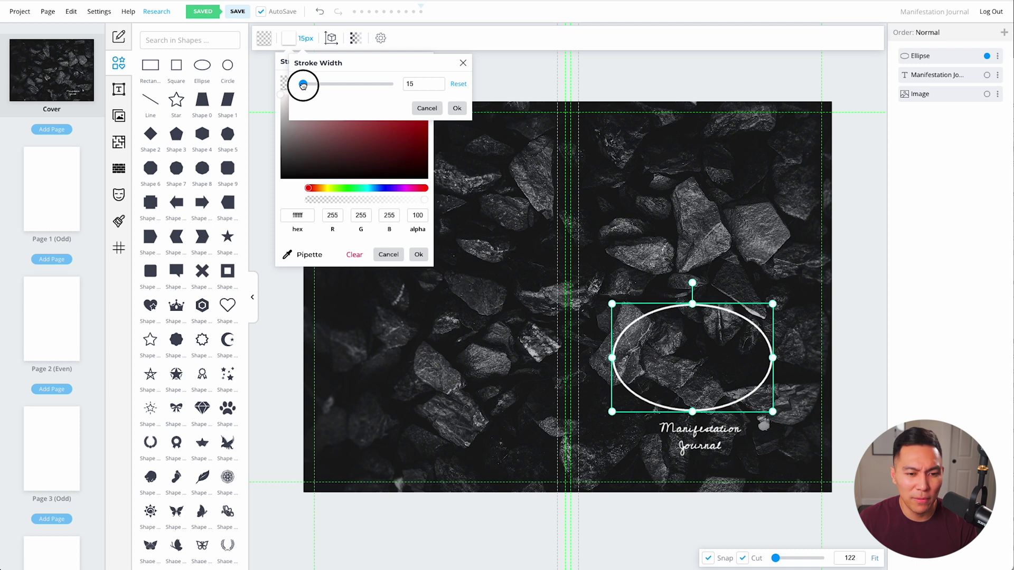
pyautogui.click(429, 84)
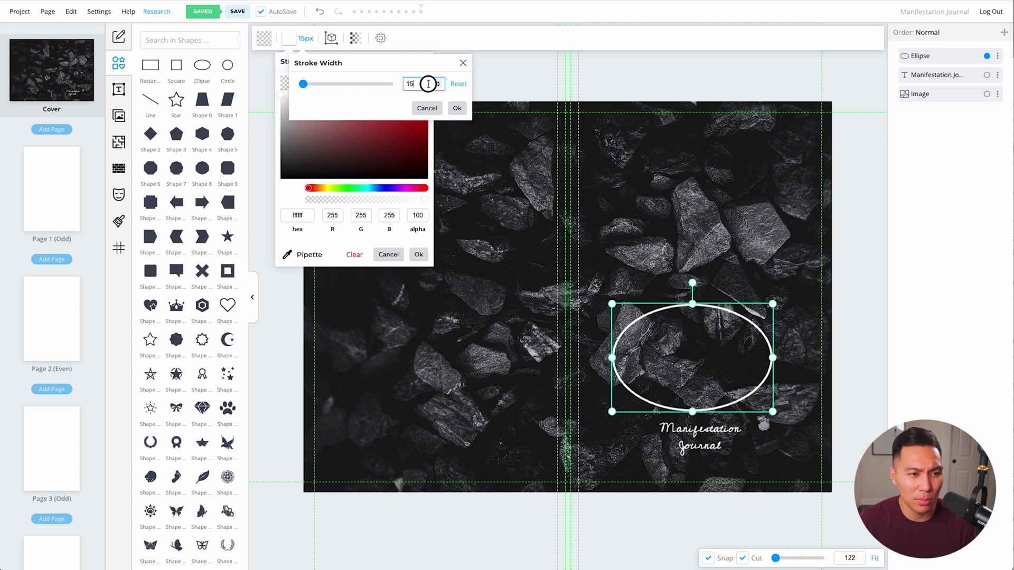
pyautogui.press('BackSpace')
pyautogui.write('0')
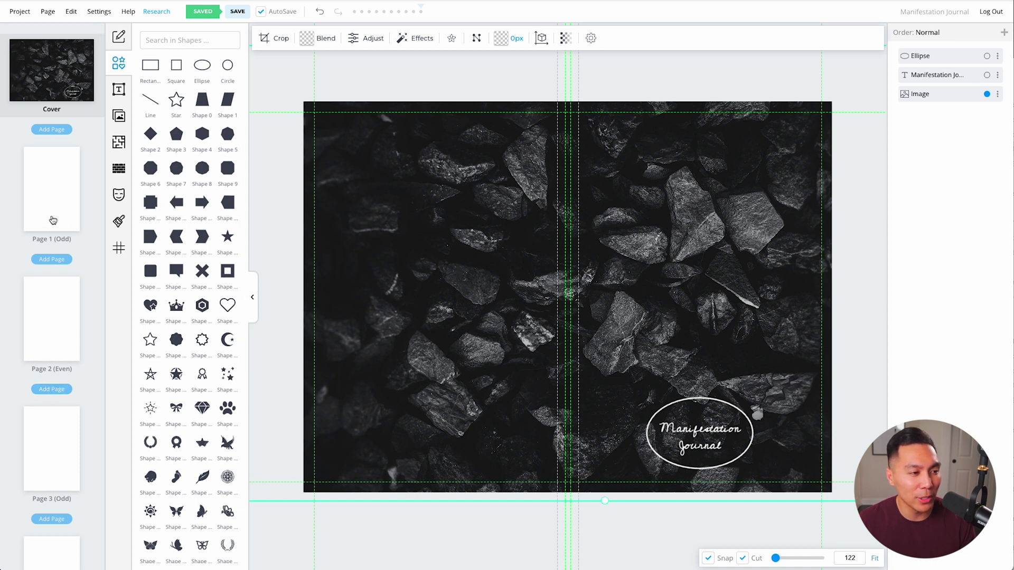
# Step: Starting from page 1, browse the interior template library and choose the College Journal variant of the Journal template
pyautogui.click(52, 191)
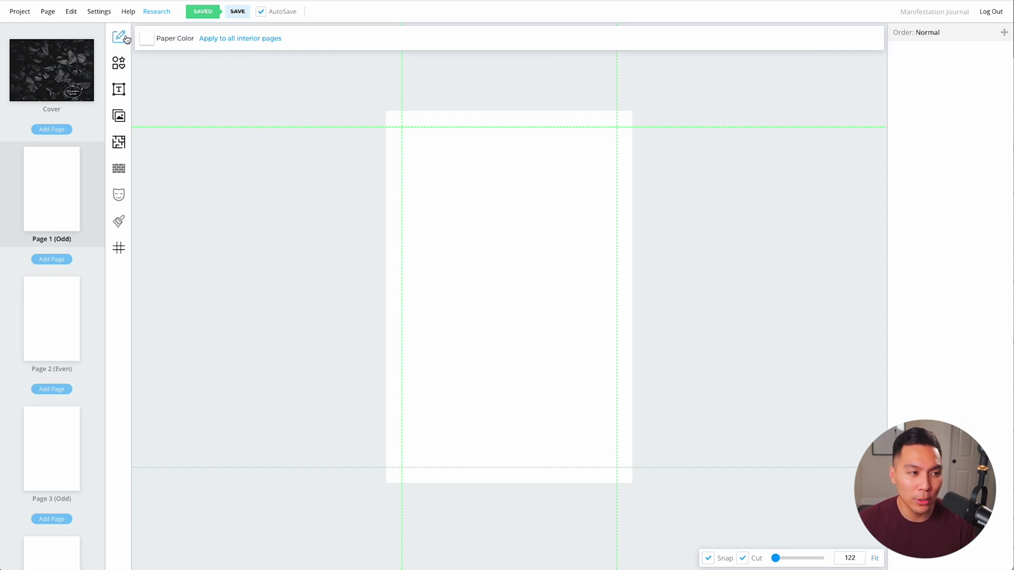
pyautogui.click(121, 146)
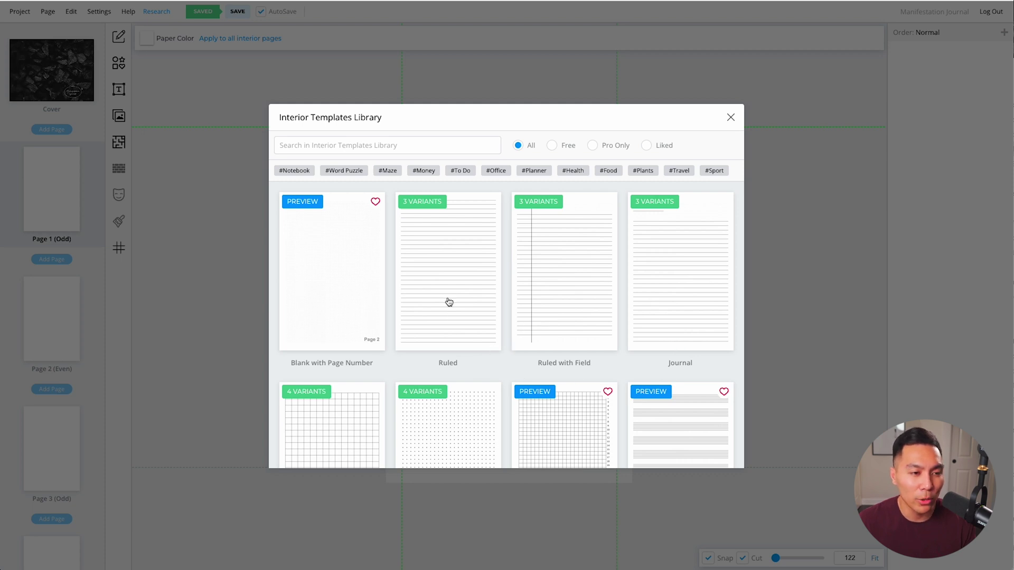
pyautogui.scroll(-1, 679, 315)
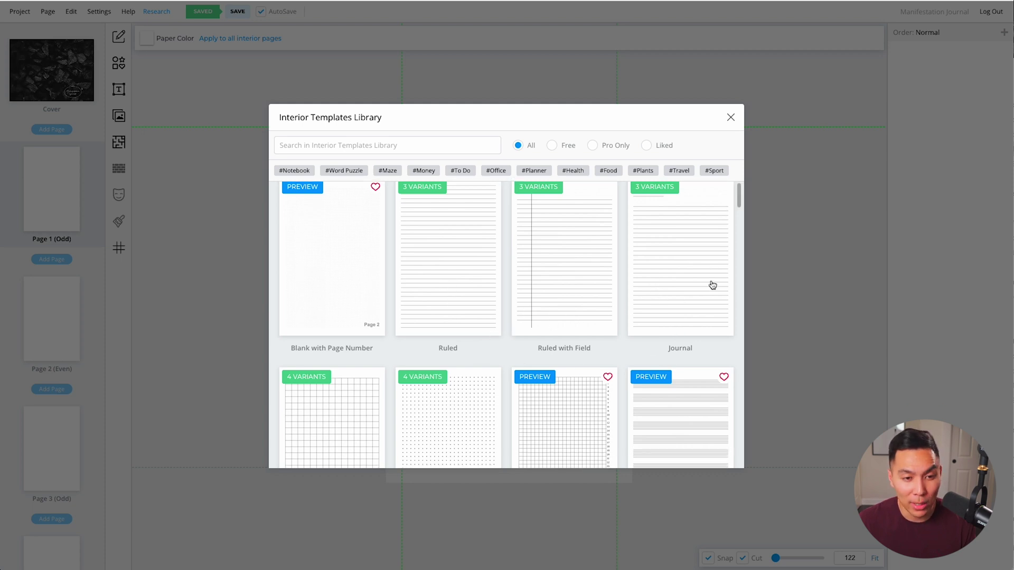
pyautogui.scroll(-4, 660, 309)
pyautogui.scroll(2, 469, 333)
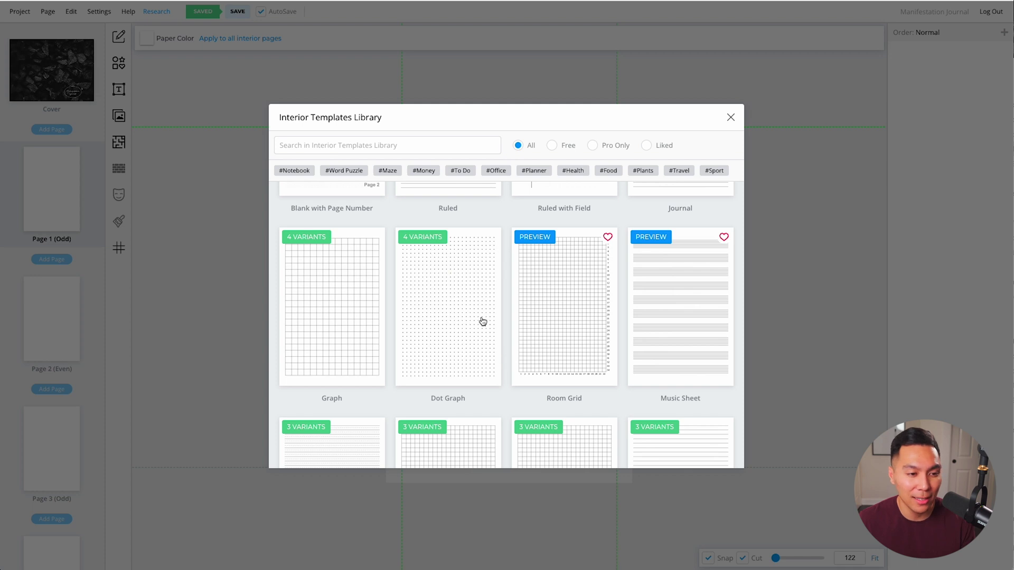
pyautogui.scroll(-3, 651, 287)
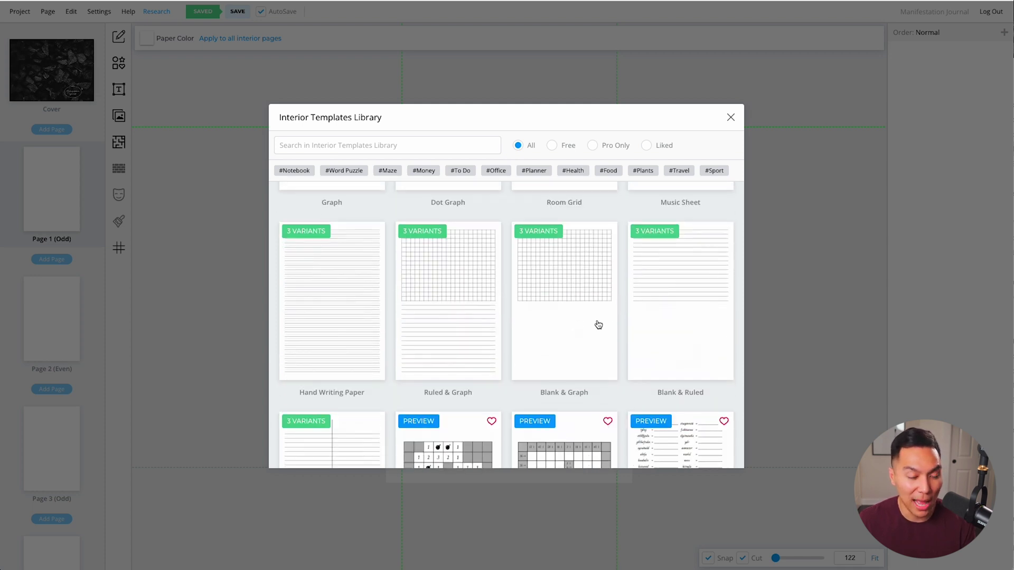
pyautogui.scroll(-5, 667, 323)
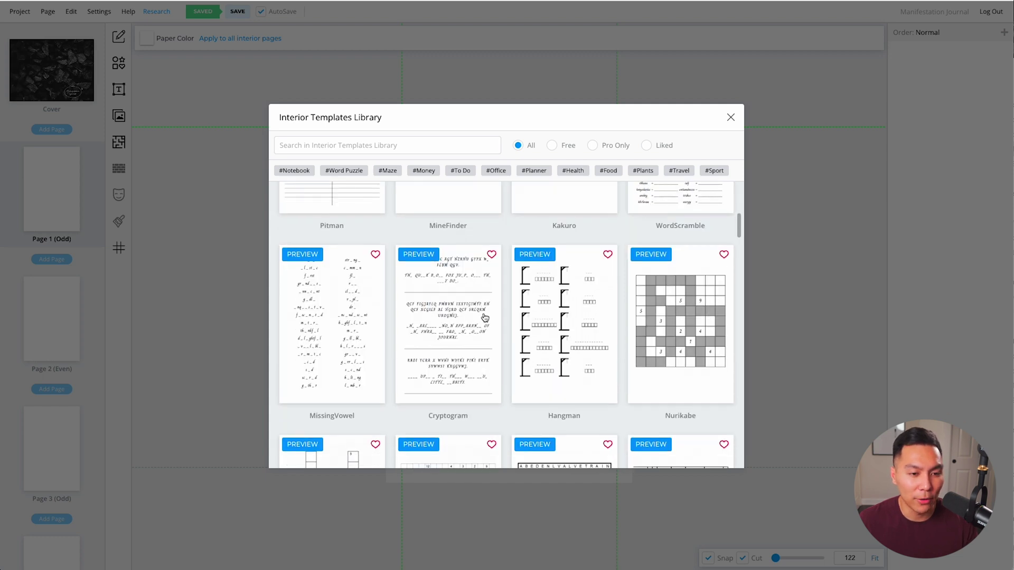
pyautogui.scroll(-5, 483, 316)
pyautogui.scroll(-5, 481, 317)
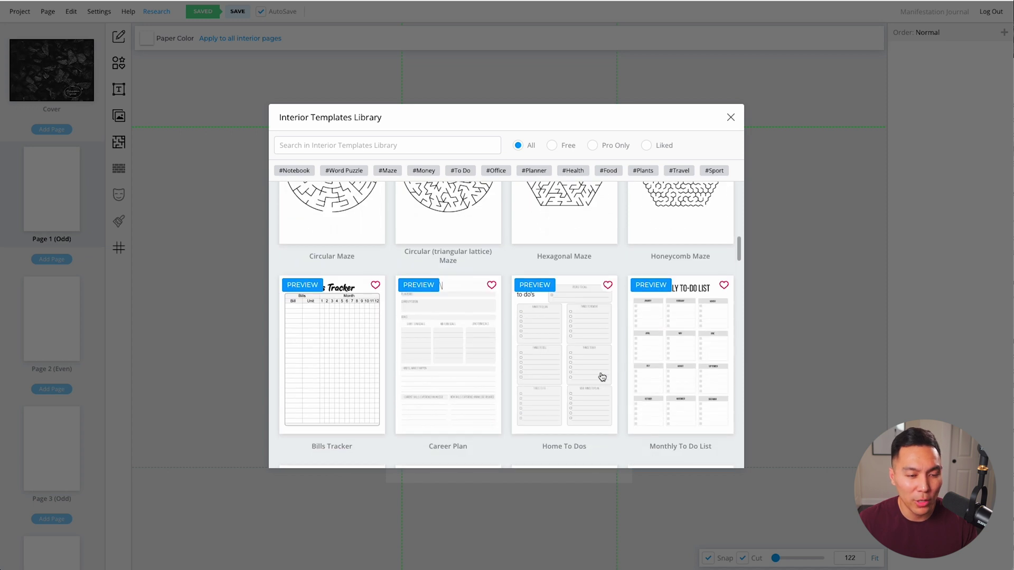
pyautogui.scroll(15, 606, 235)
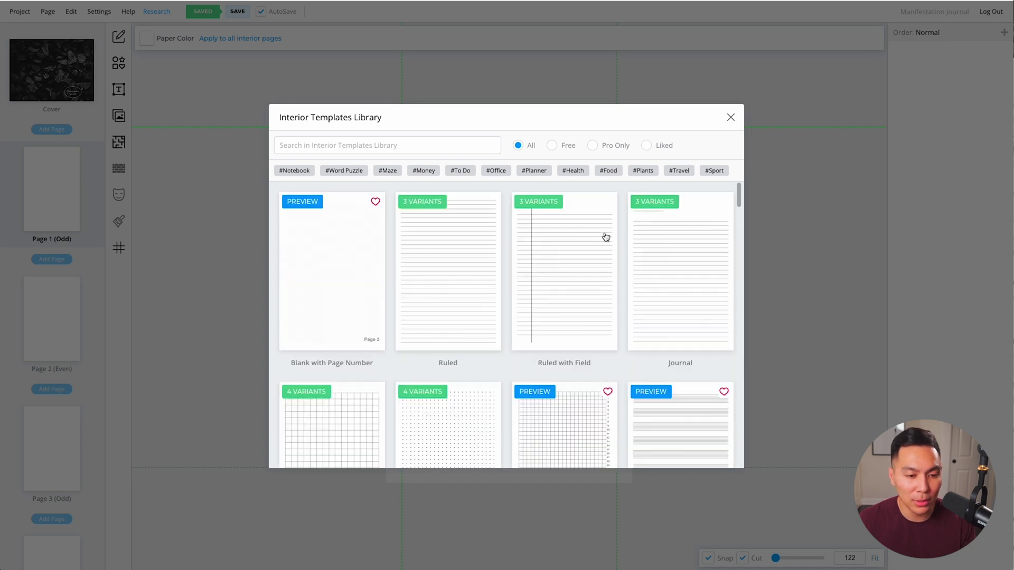
pyautogui.click(674, 268)
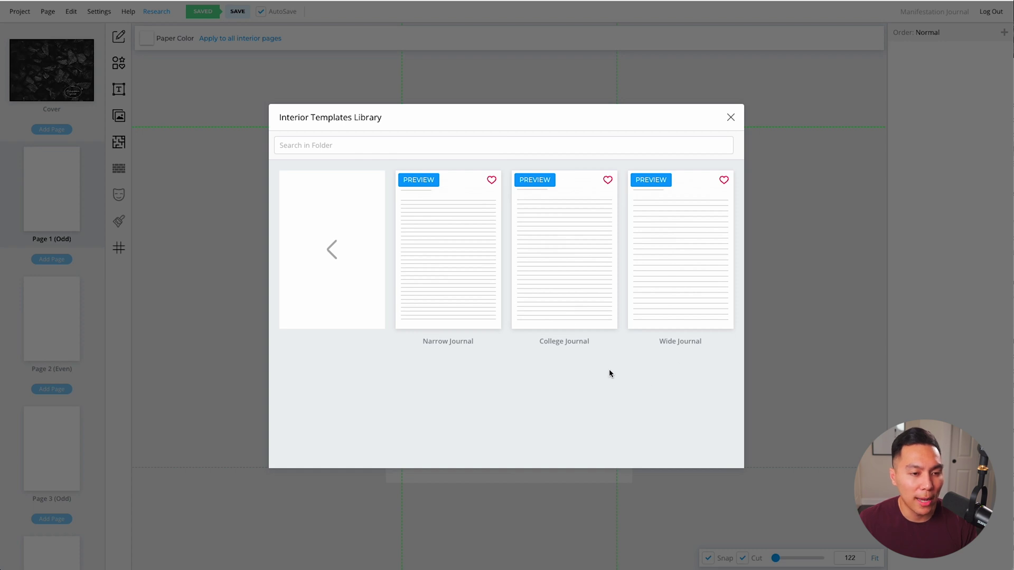
pyautogui.click(556, 252)
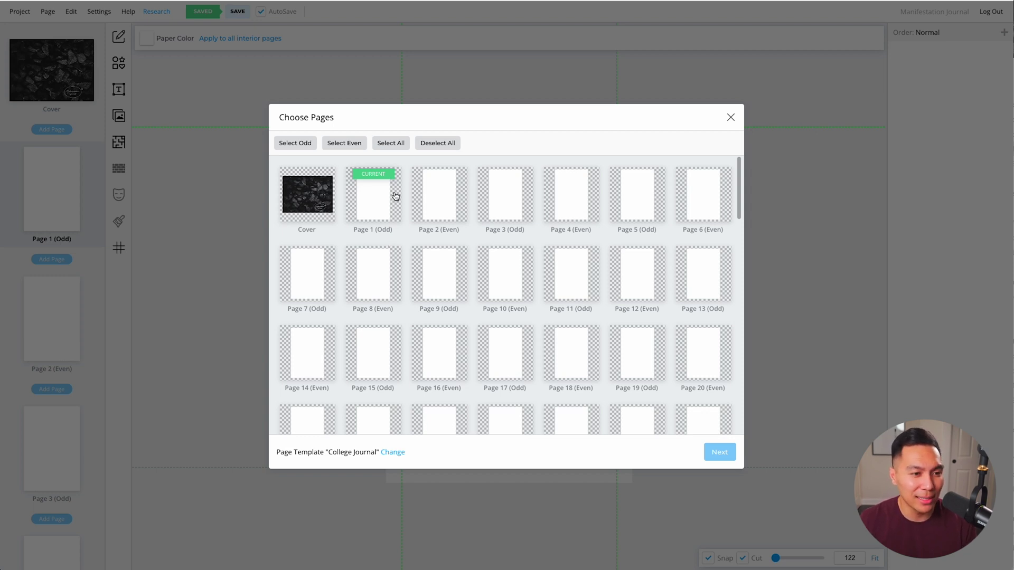
# Step: Apply the College Journal template with its default options to all pages except the cover
pyautogui.click(379, 145)
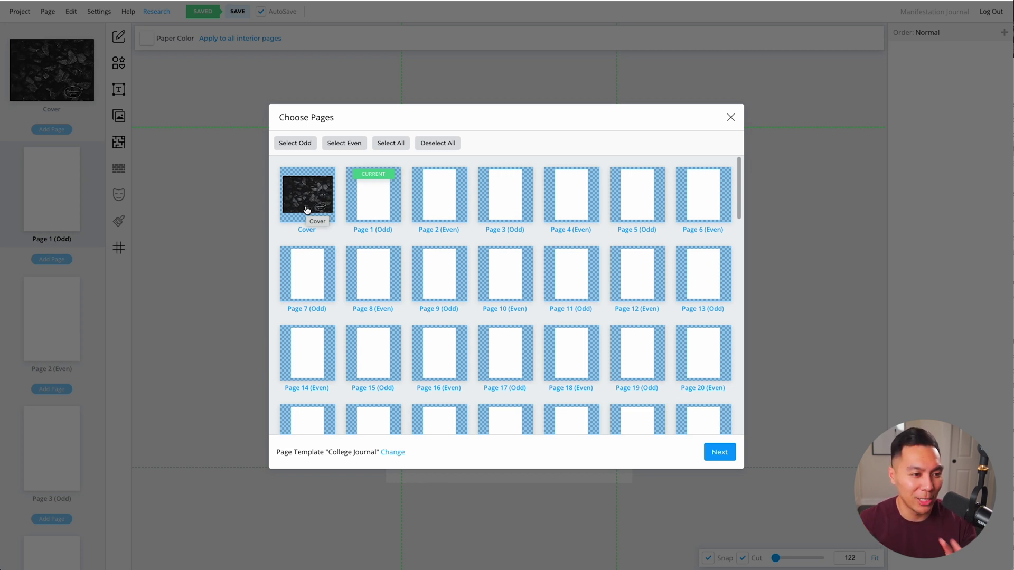
pyautogui.click(307, 209)
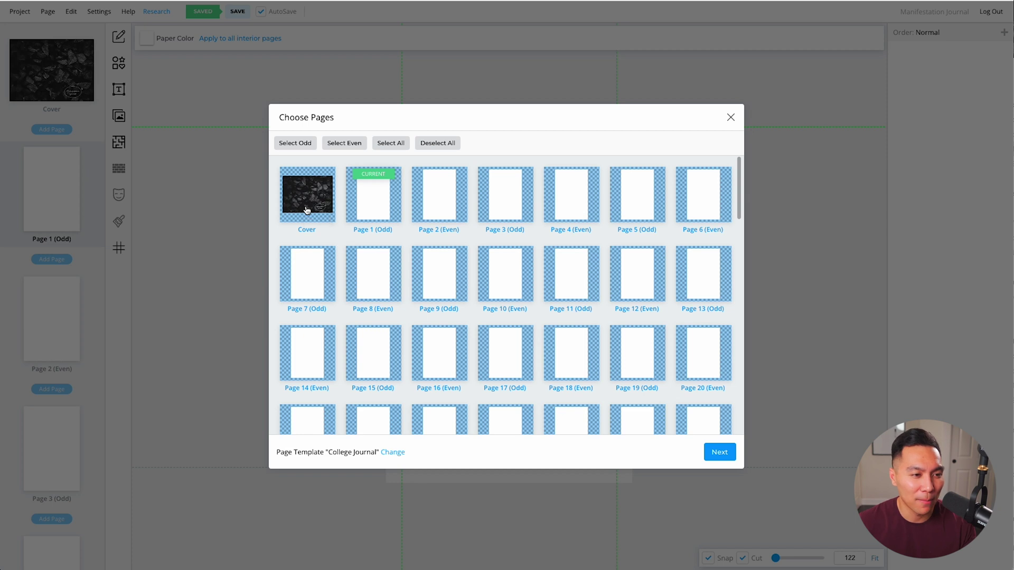
pyautogui.click(721, 453)
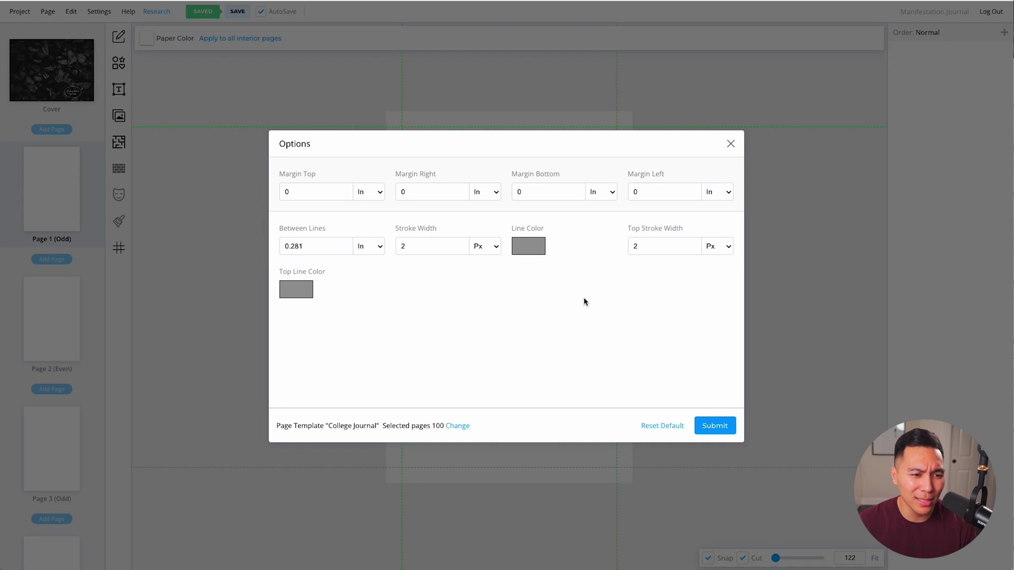
pyautogui.click(714, 427)
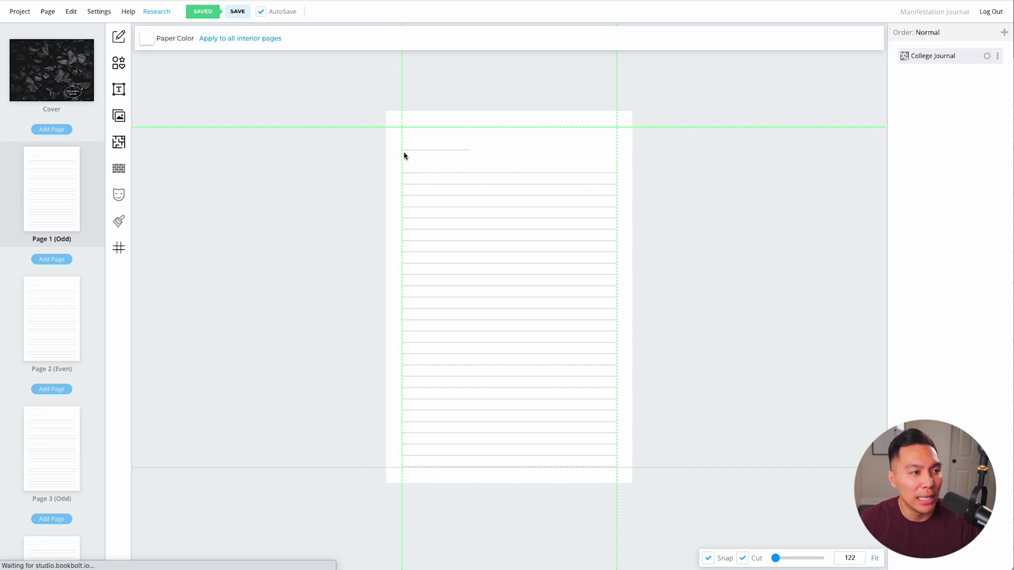
# Step: Download the finished journal project in RGB
pyautogui.click(20, 13)
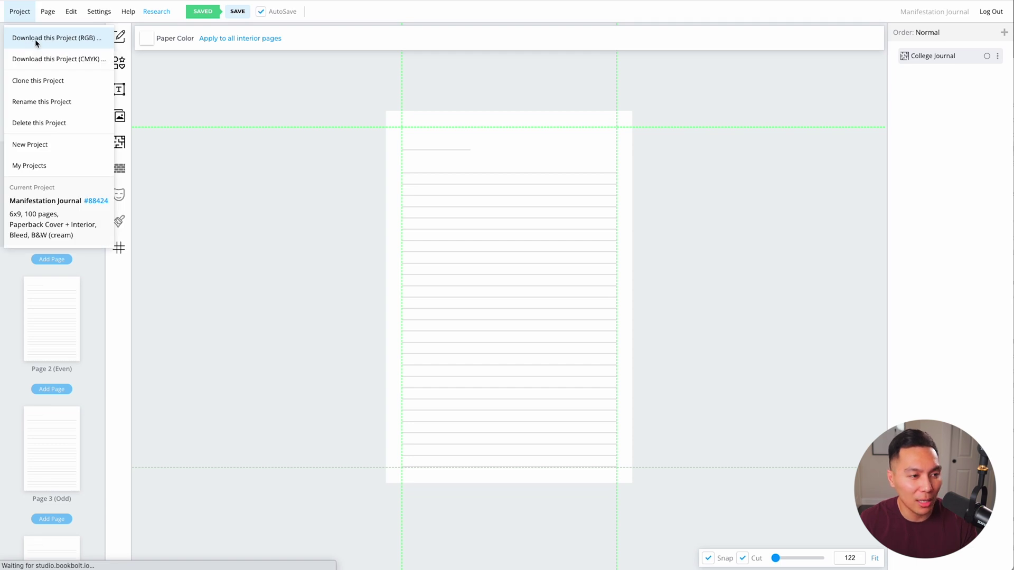
pyautogui.click(37, 44)
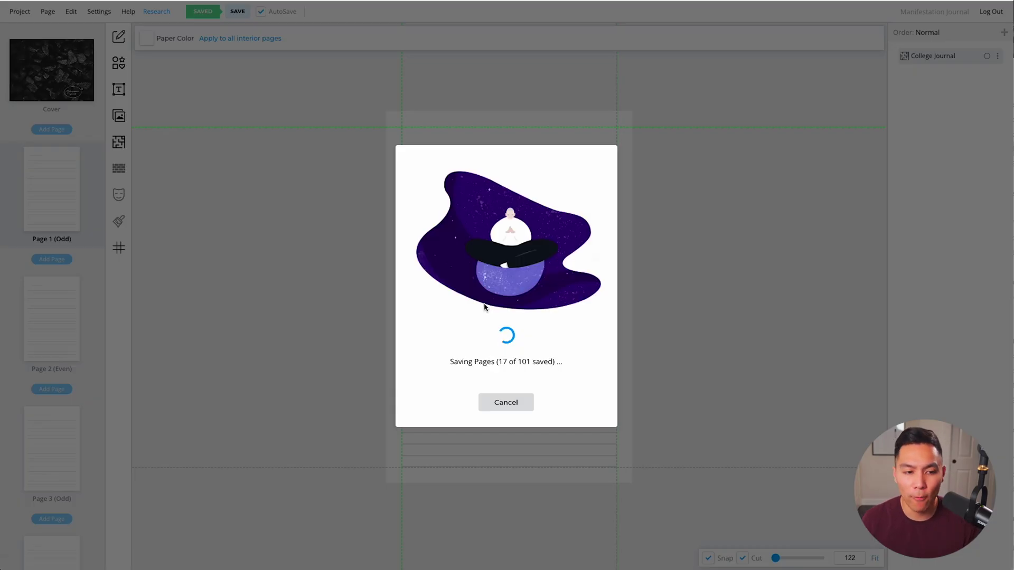
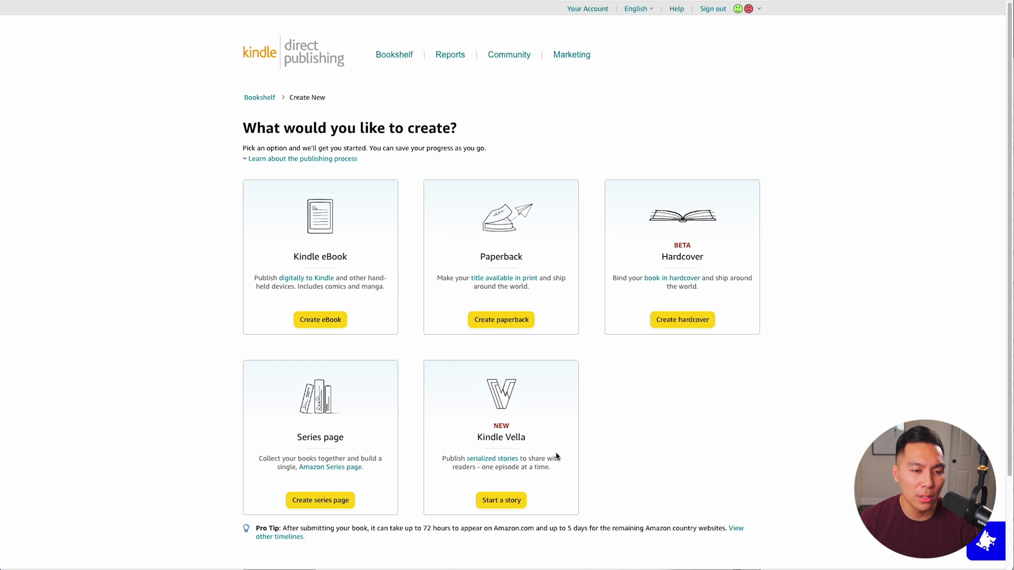
# Step: Switch to Book Bolt and review the titles, prices and sales figures of the best-selling manifestation journals
pyautogui.click(701, 327)
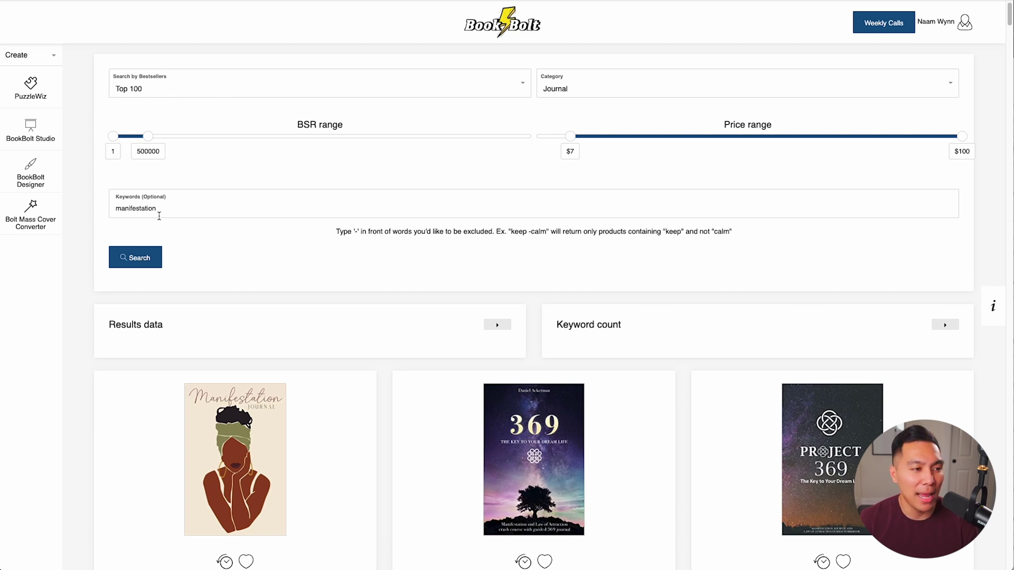
pyautogui.scroll(-5, 254, 258)
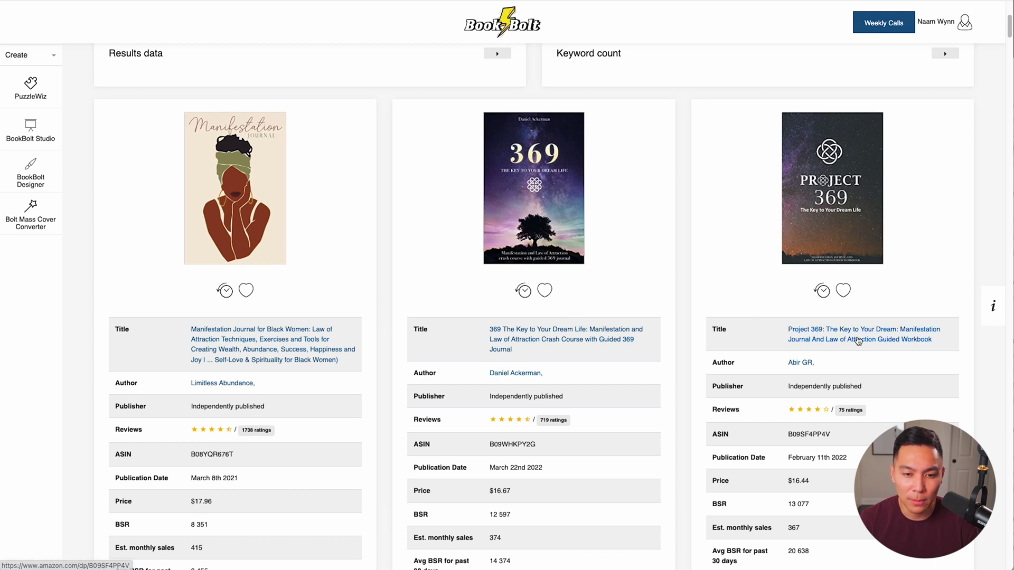
pyautogui.scroll(-3, 493, 92)
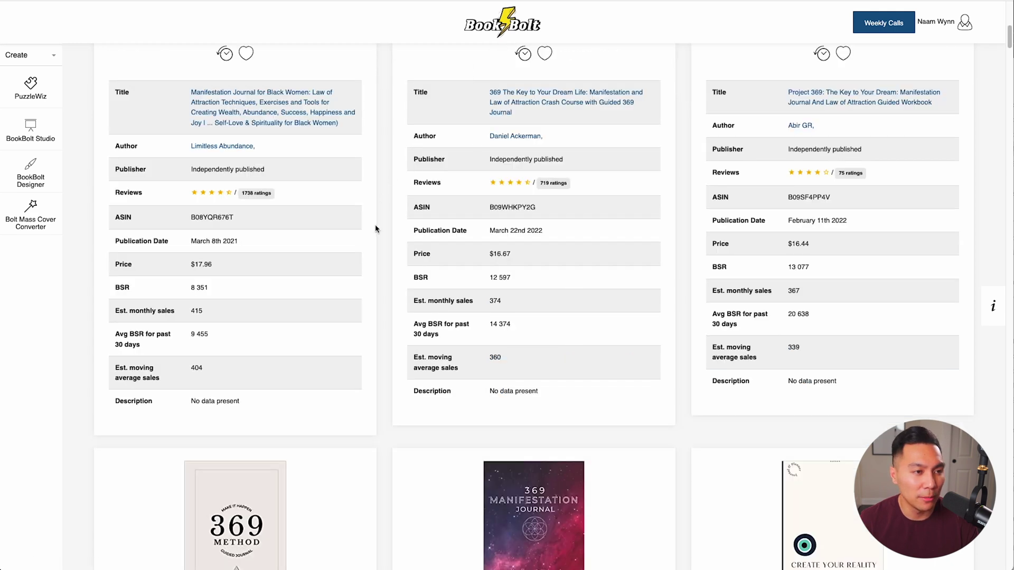
# Step: Open the Amazon page of the "Manifestation Journal for Black Men" from the Book Bolt results and copy its full title
pyautogui.scroll(-5, 376, 226)
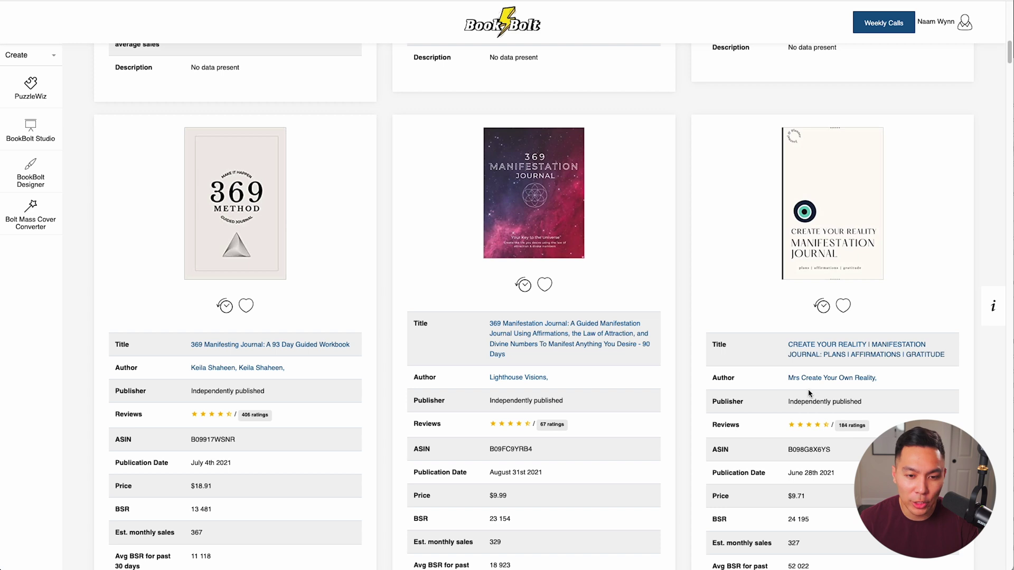
pyautogui.scroll(-10, 799, 284)
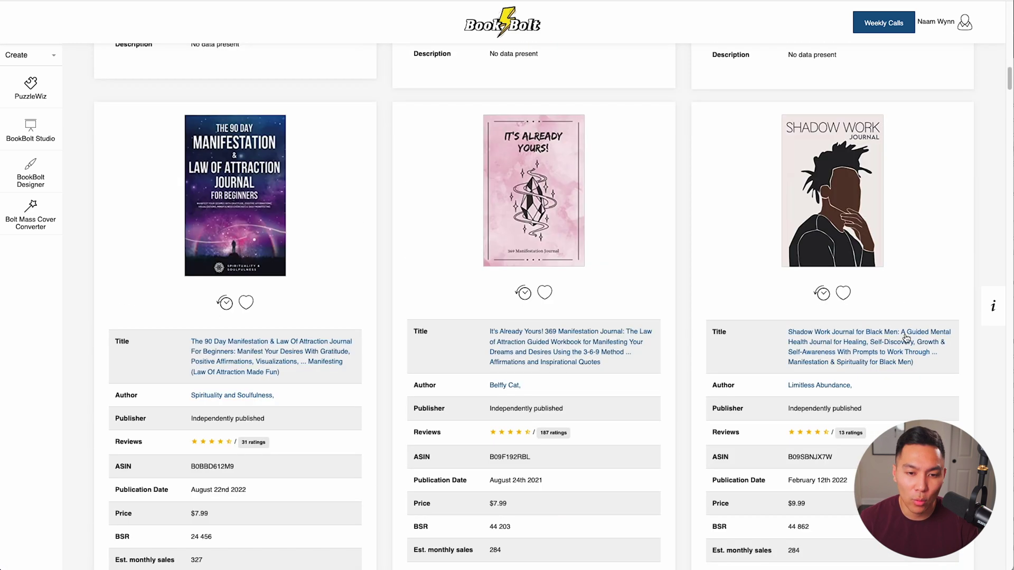
pyautogui.scroll(-10, 756, 342)
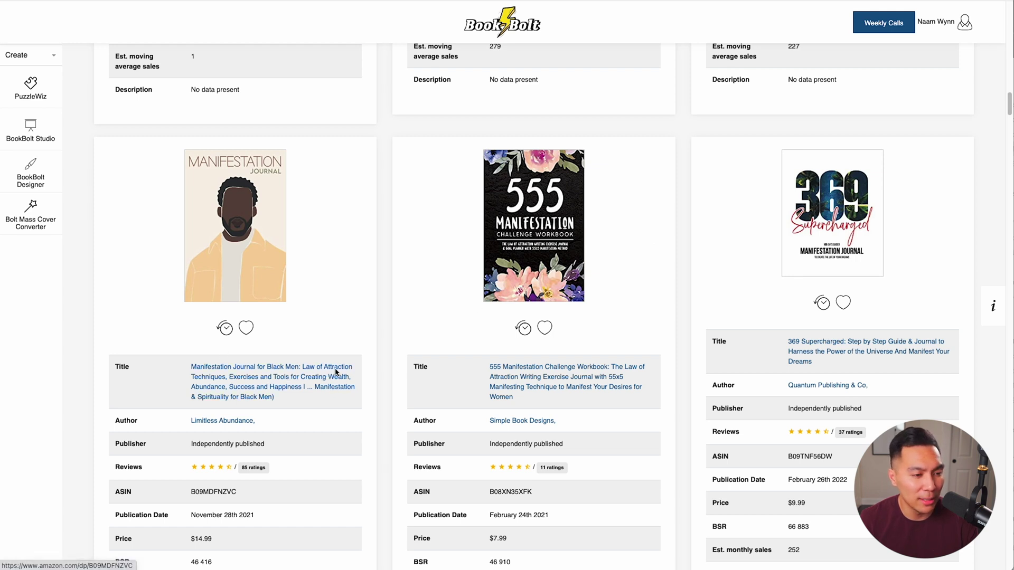
pyautogui.click(266, 387)
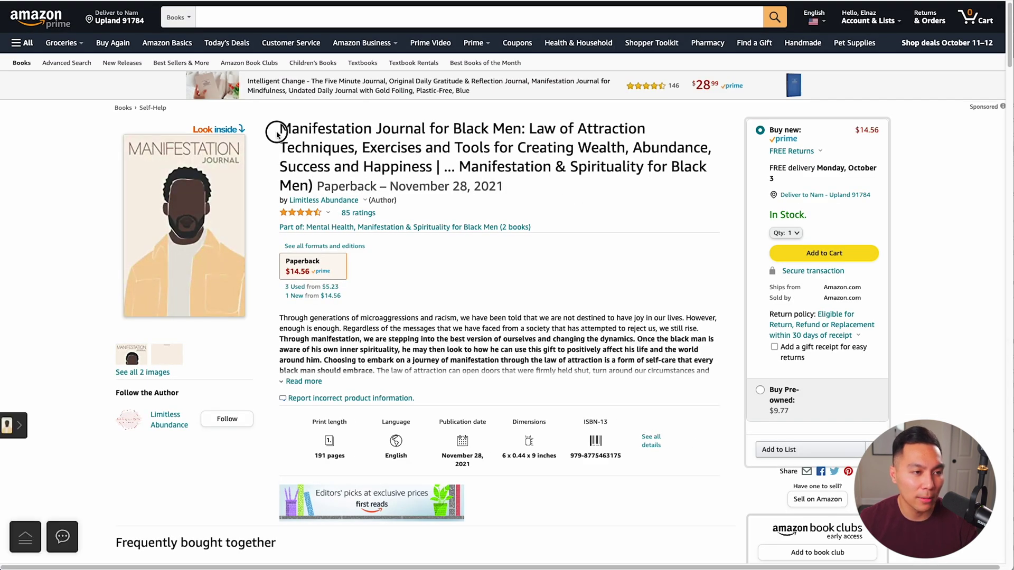
pyautogui.moveTo(276, 133); pyautogui.dragTo(313, 186)
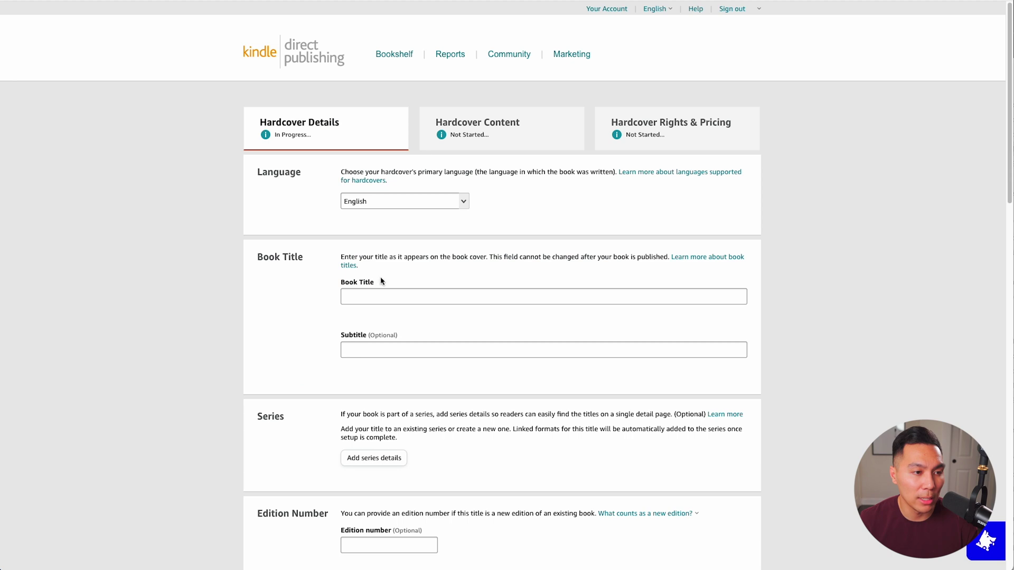
# Step: Switch to the KDP book details form, paste the copied title as the Book Title and remove the first "Black" from it
pyautogui.click(381, 295)
pyautogui.write('Manifestation Journal for Black Men: Law of Attraction Techniques, Exercises and Tools for Creating Wealth, Abundance, Success and Happiness | ... Manifestation & Spirituality for Black Men)')
pyautogui.doubleClick(432, 295)
pyautogui.press('BackSpace')
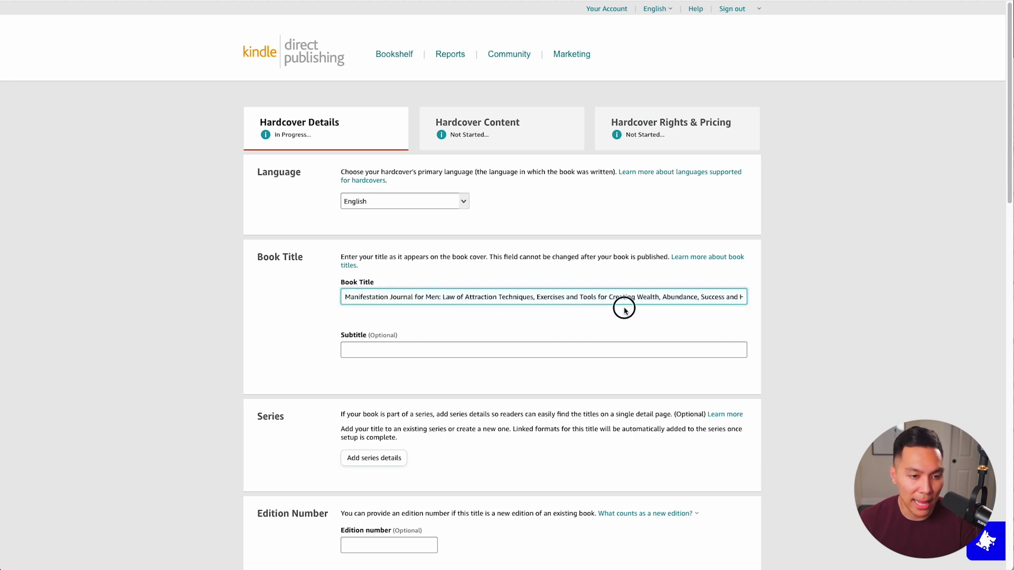
# Step: Move the ending of the book title into the Subtitle and trim it to "Manifestation & Spirituality for Men"
pyautogui.moveTo(533, 297); pyautogui.dragTo(749, 296)
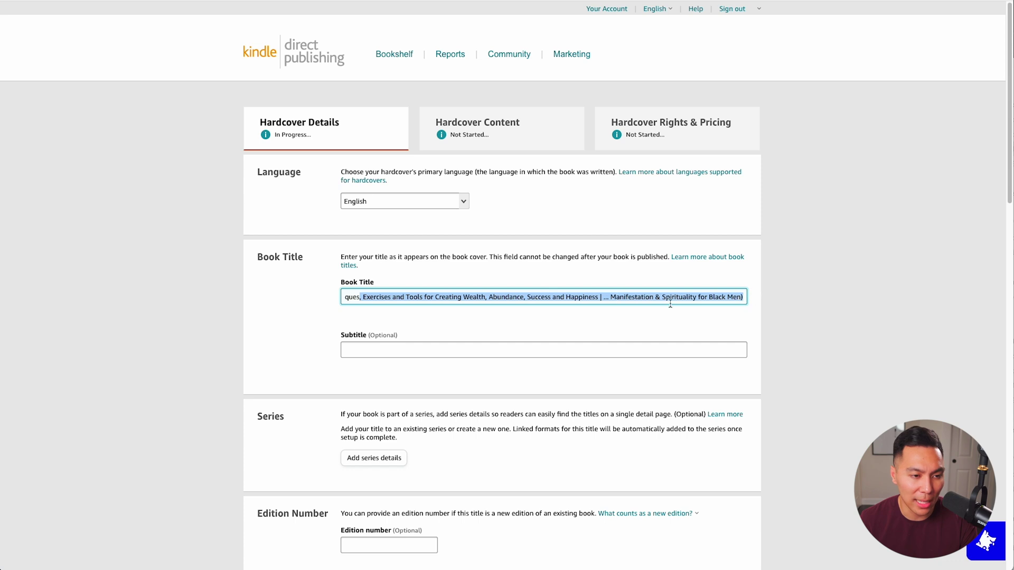
pyautogui.moveTo(611, 297)
pyautogui.mouseDown()
pyautogui.moveTo(741, 297)
pyautogui.moveTo(600, 297)
pyautogui.mouseUp()
pyautogui.hotkey('ctrl', 'x')
pyautogui.click(565, 350)
pyautogui.hotkey('ctrl', 'v')
pyautogui.click(357, 349)
pyautogui.press('BackSpace')
pyautogui.press('BackSpace')
pyautogui.press('BackSpace')
pyautogui.press('BackSpace')
pyautogui.press('BackSpace')
pyautogui.press('BackSpace')
pyautogui.doubleClick(447, 350)
pyautogui.press('BackSpace')
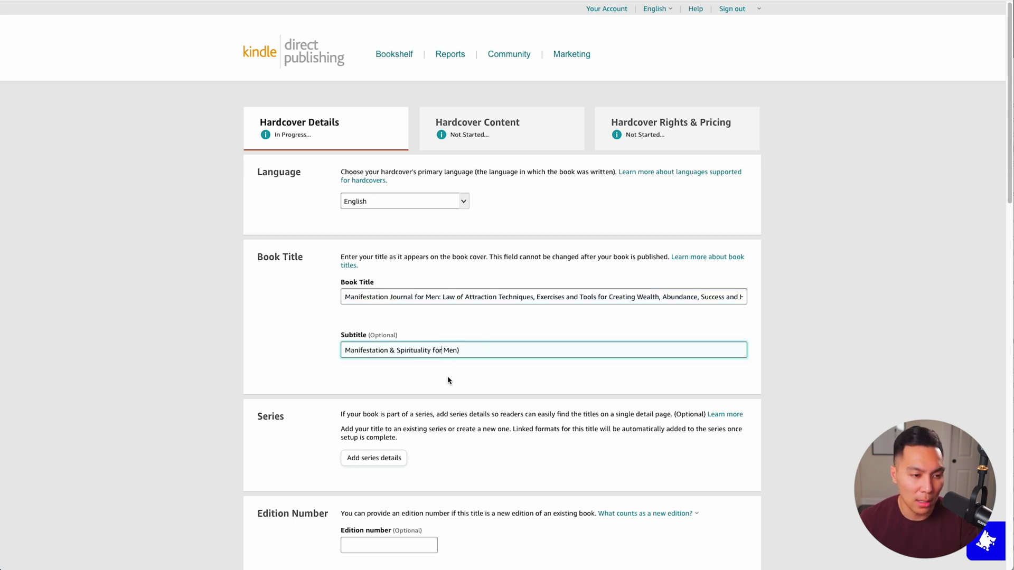
pyautogui.scroll(-3, 449, 378)
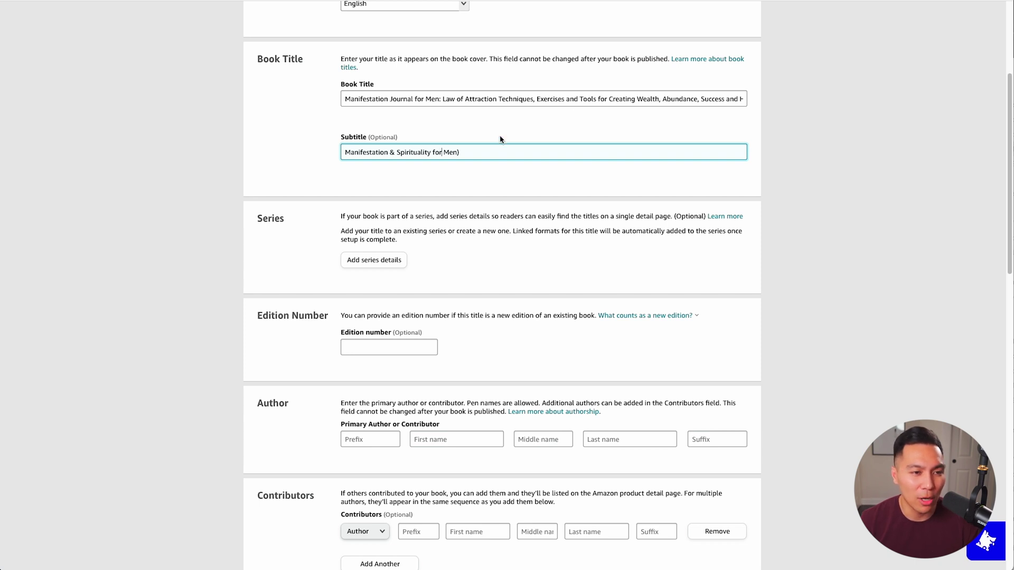
pyautogui.click(474, 153)
# Step: Enter the primary author's first and last name, leaving the series and edition number empty
pyautogui.scroll(-2, 465, 200)
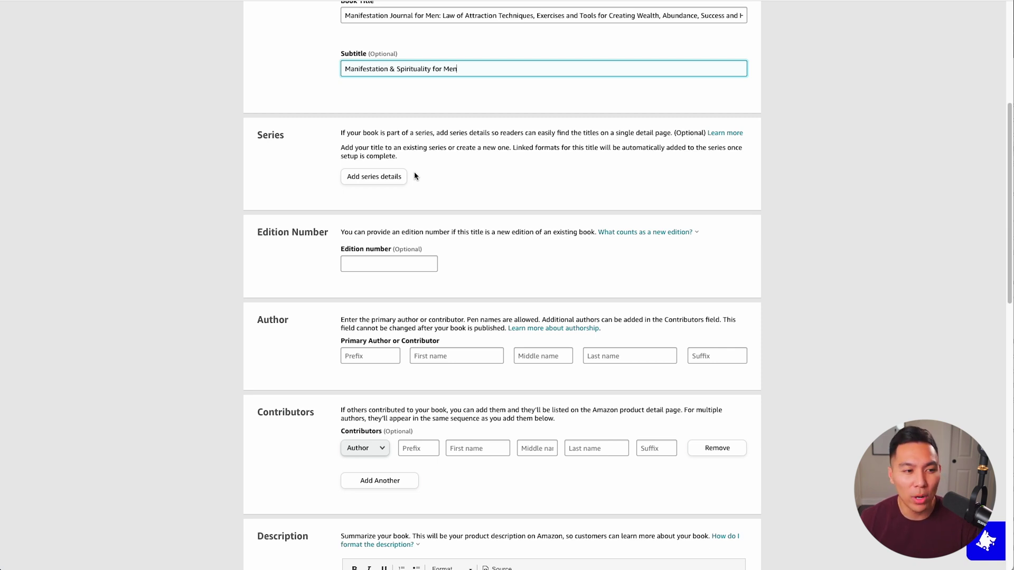
pyautogui.scroll(-2, 369, 209)
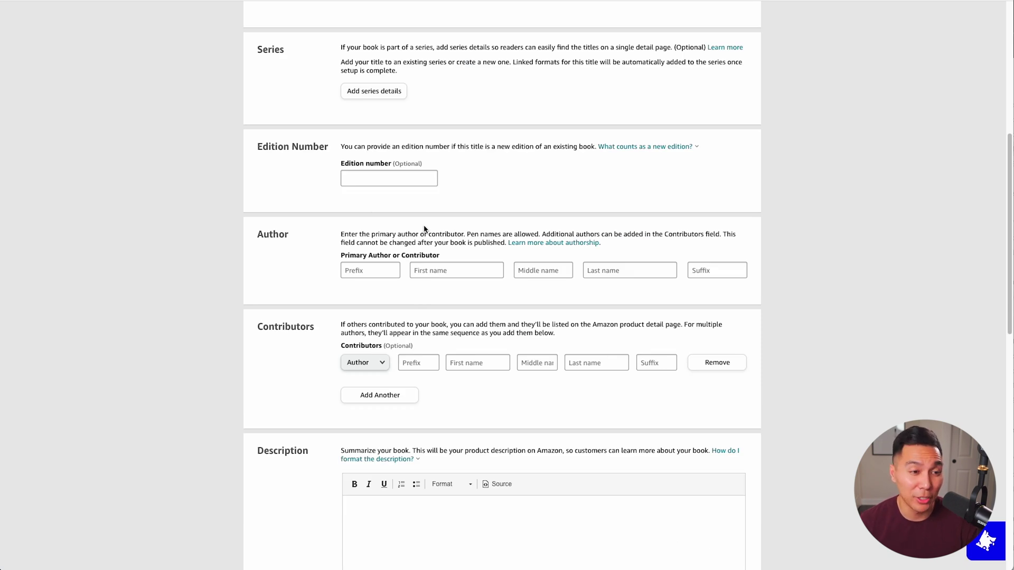
pyautogui.scroll(-2, 401, 253)
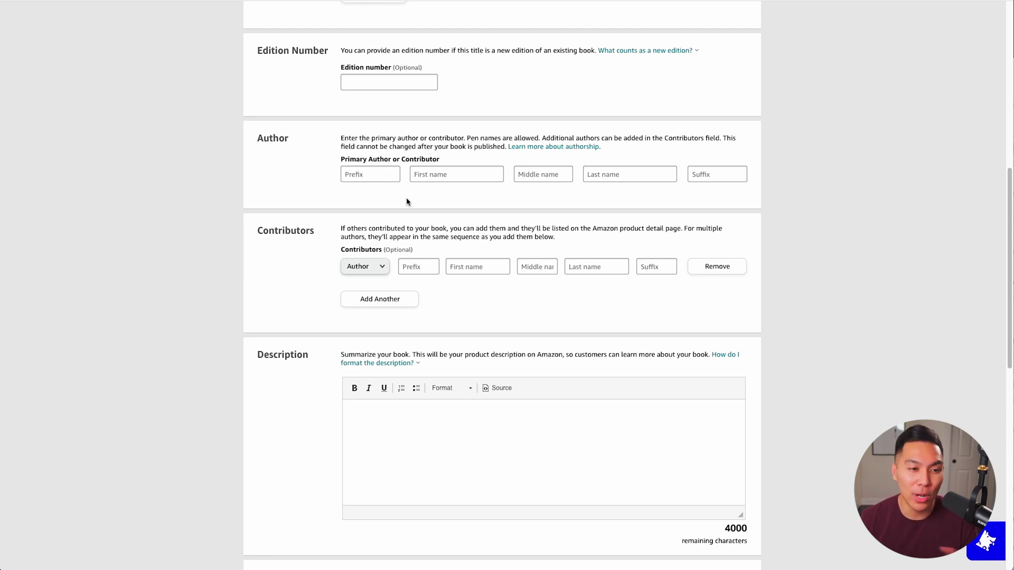
pyautogui.click(435, 179)
pyautogui.write('Dick')
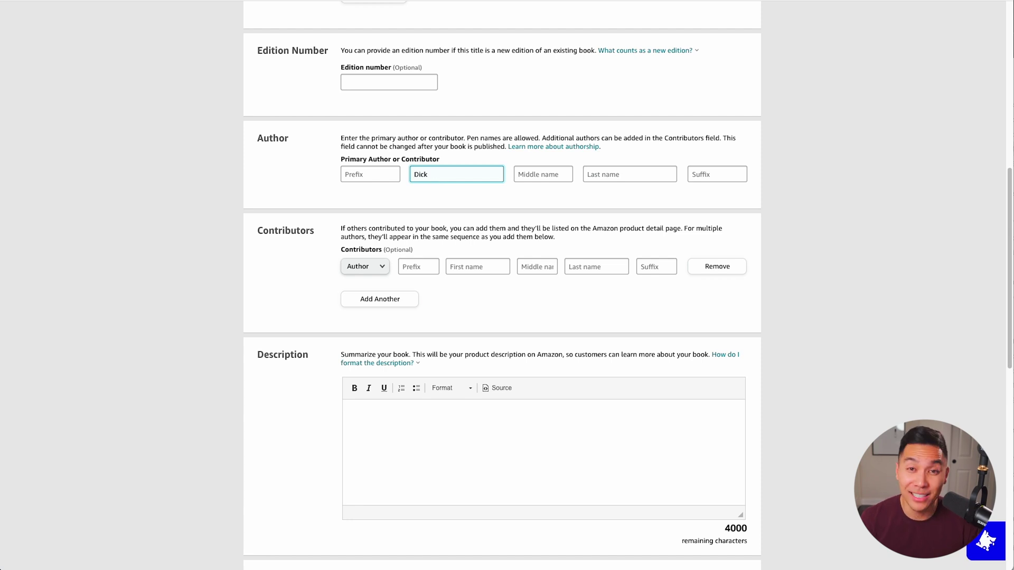
pyautogui.click(605, 178)
pyautogui.write('Butkus')
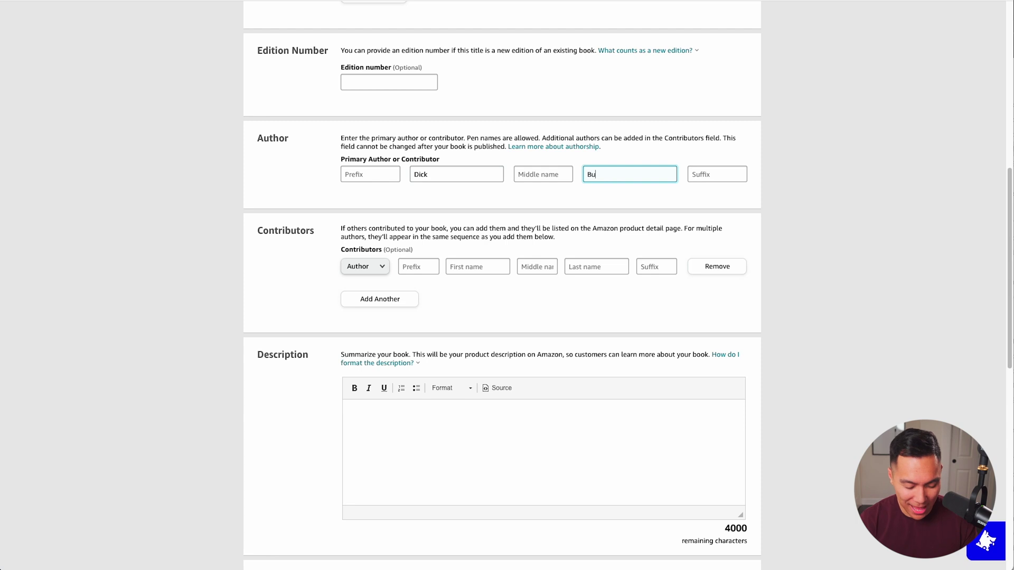
# Step: Copy the description of the "CREATE YOUR REALITY" manifestation journal from its Amazon page and paste it into the KDP Description
pyautogui.scroll(-2, 376, 184)
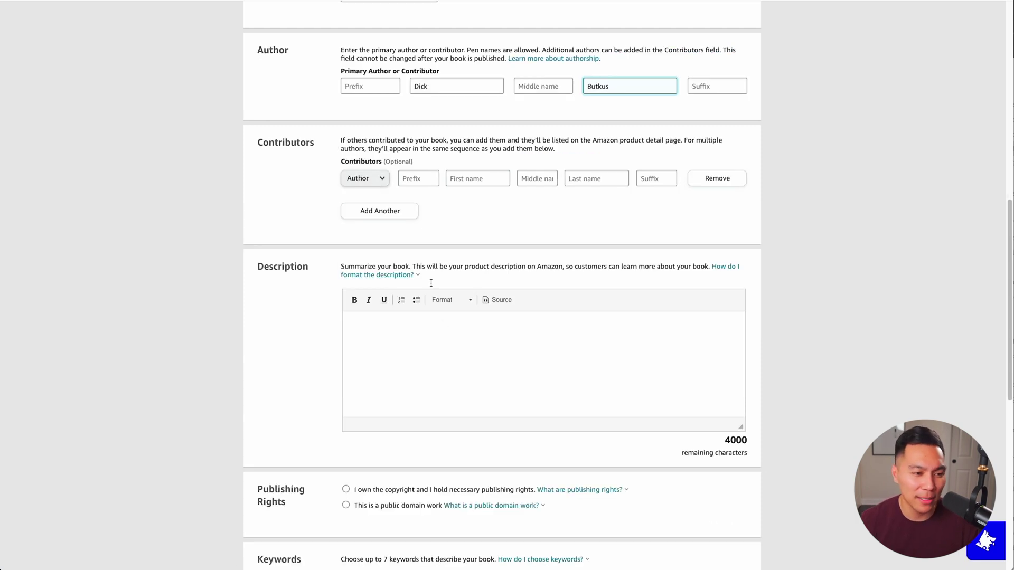
pyautogui.click(444, 329)
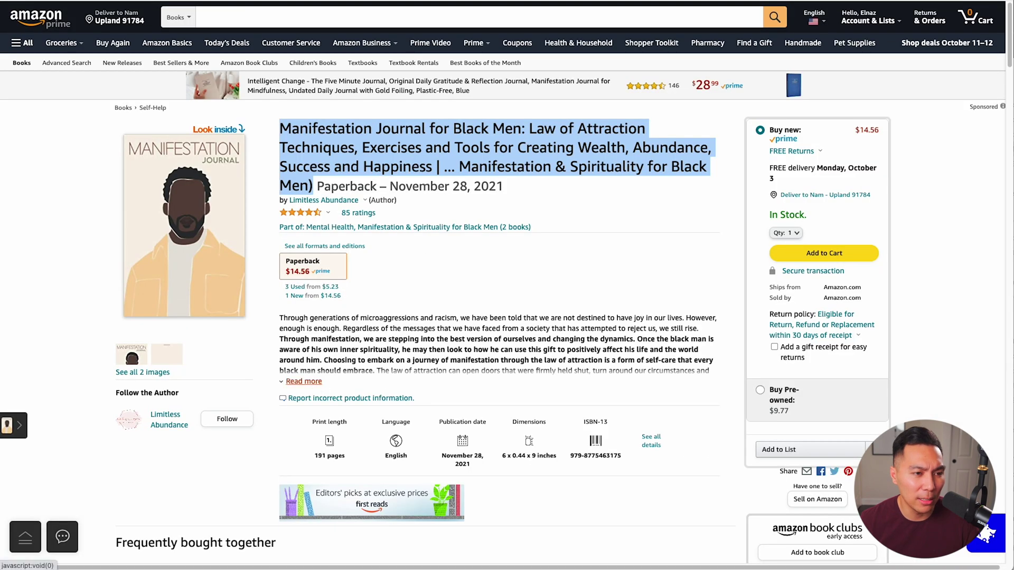
pyautogui.click(306, 381)
pyautogui.scroll(-2, 341, 383)
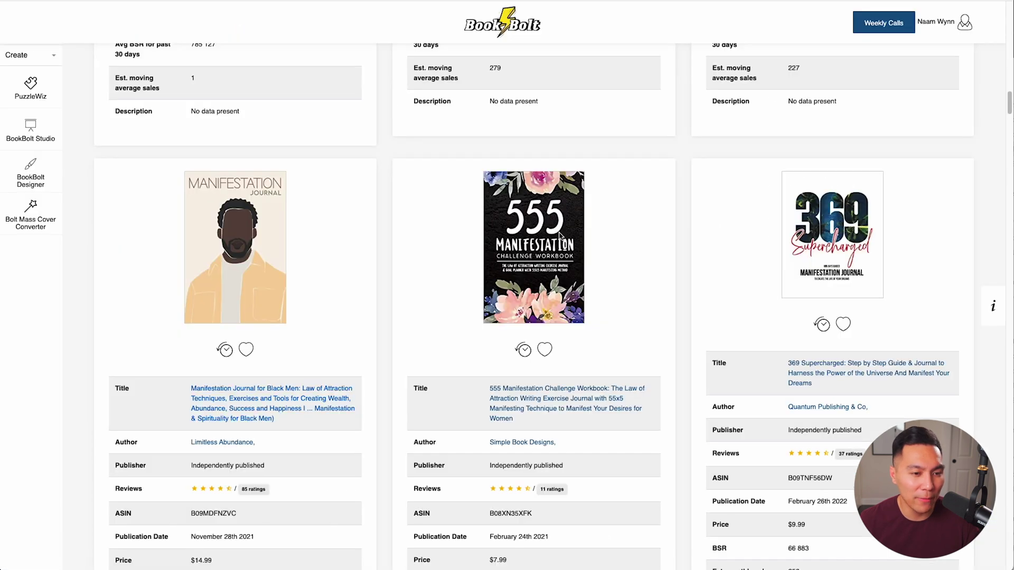
pyautogui.scroll(-10, 600, 298)
pyautogui.scroll(-10, 600, 299)
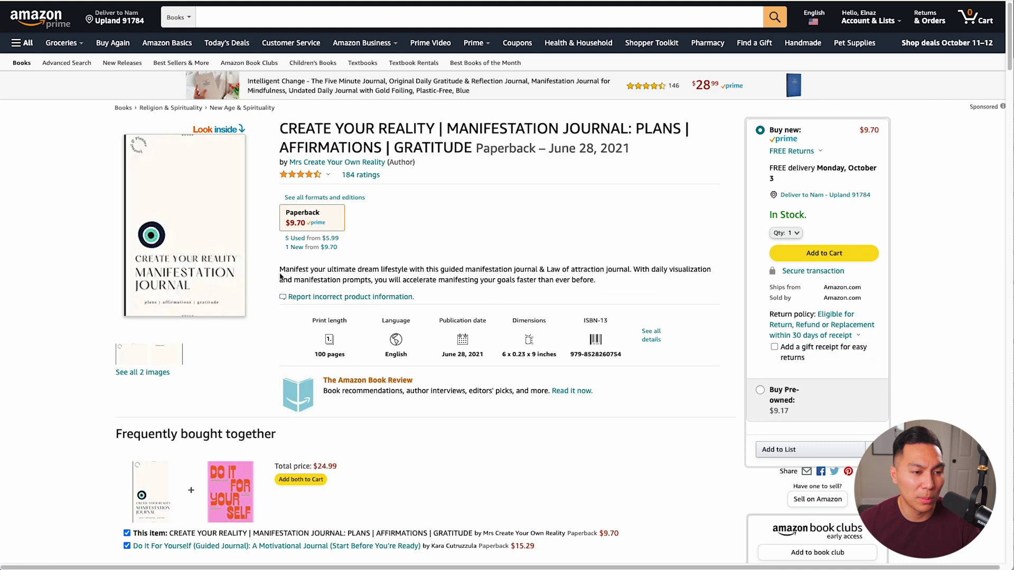
pyautogui.moveTo(602, 280)
pyautogui.mouseDown()
pyautogui.moveTo(275, 272)
pyautogui.moveTo(605, 285)
pyautogui.mouseUp()
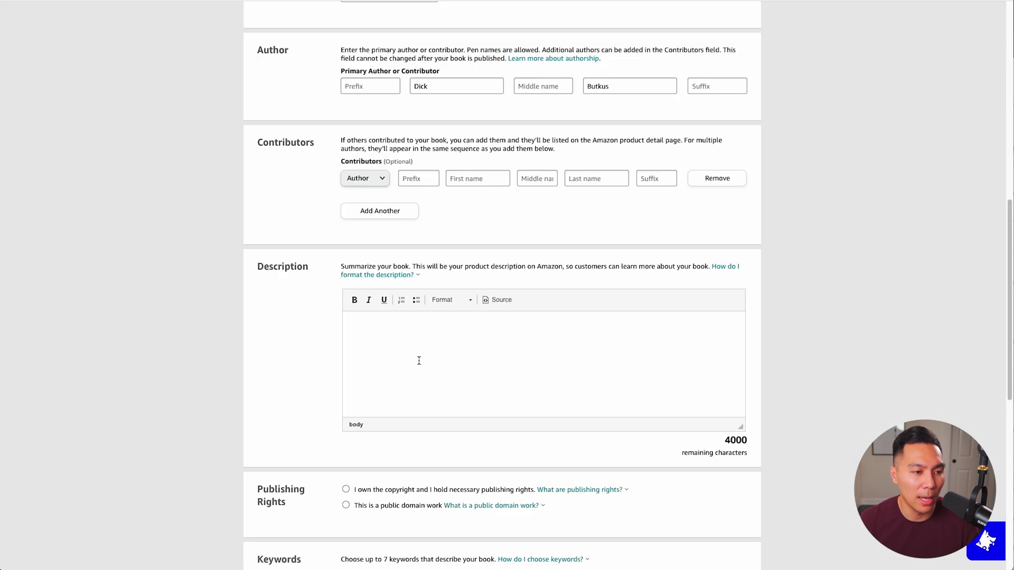
pyautogui.click(419, 360)
pyautogui.hotkey('ctrl', 'v')
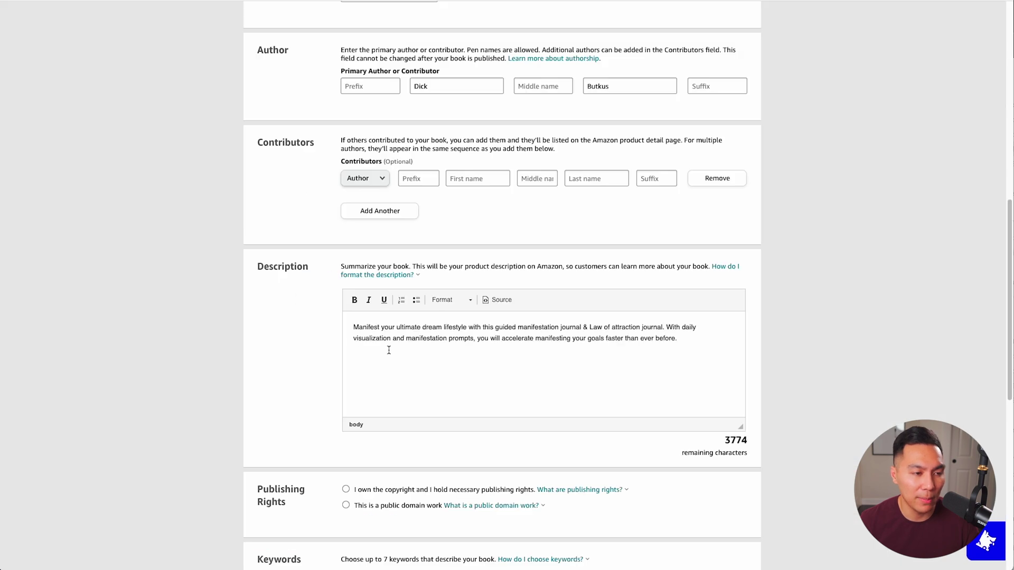
# Step: Declare ownership of the copyright and the necessary publishing rights for the book
pyautogui.scroll(-4, 275, 420)
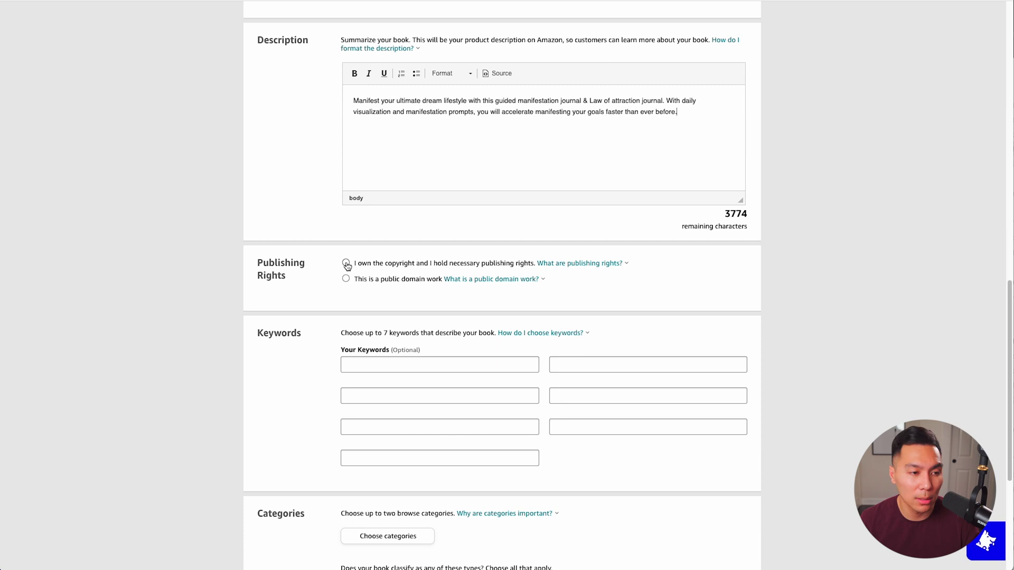
pyautogui.click(434, 367)
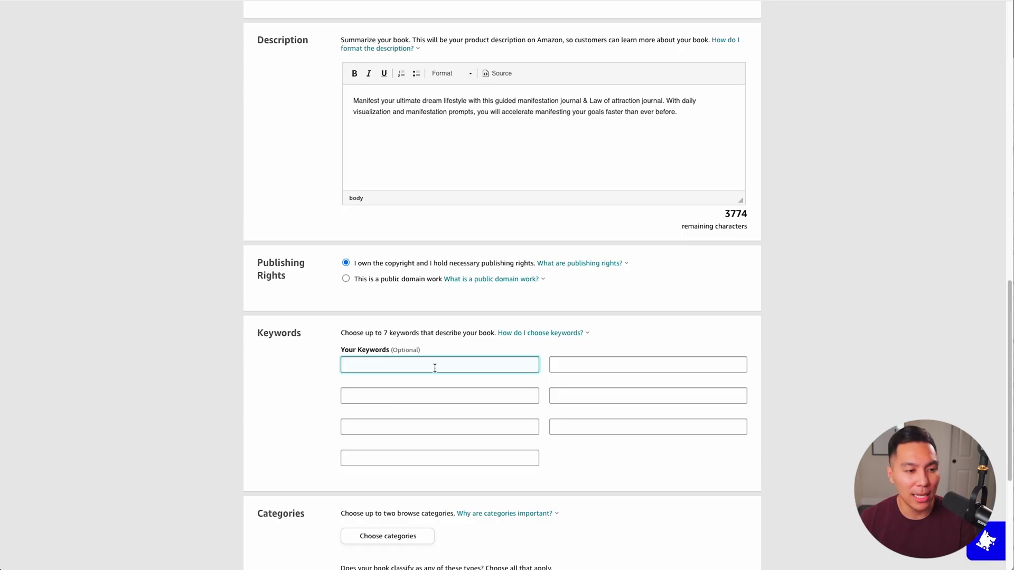
pyautogui.scroll(-2, 637, 351)
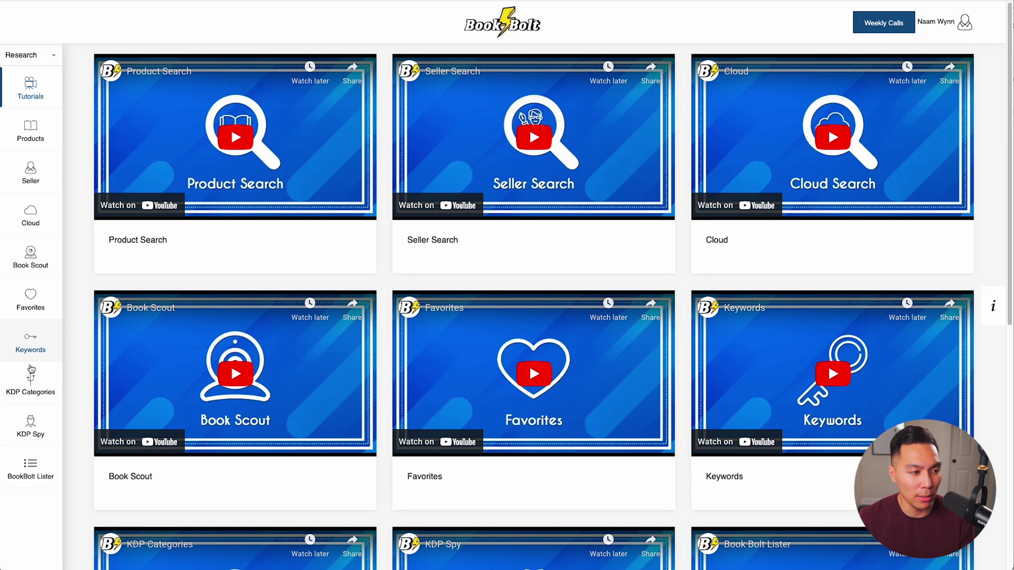
# Step: Switch to Book Bolt and run a keyword search for "manifestation journal"
pyautogui.click(31, 346)
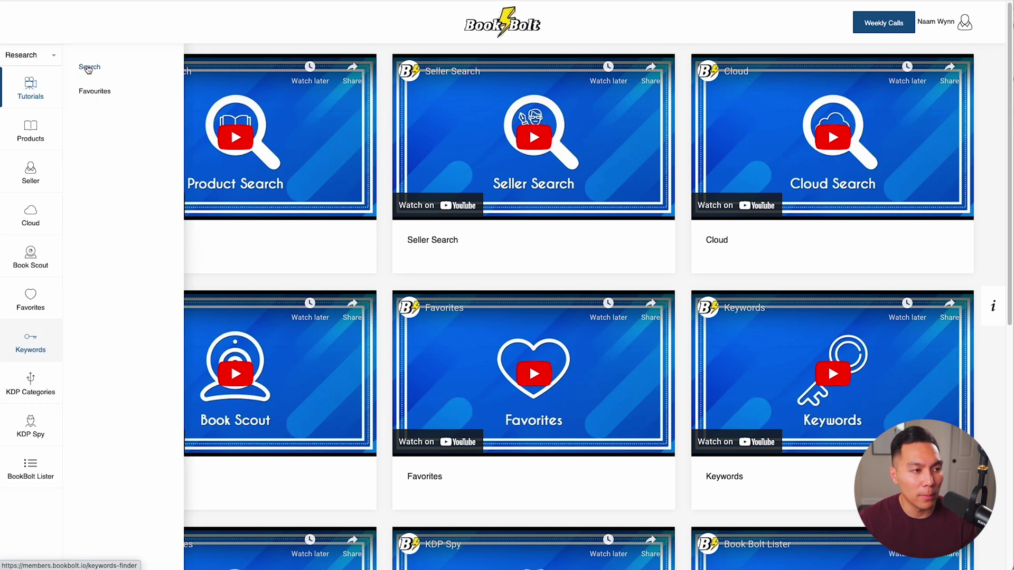
pyautogui.click(280, 115)
pyautogui.write('m')
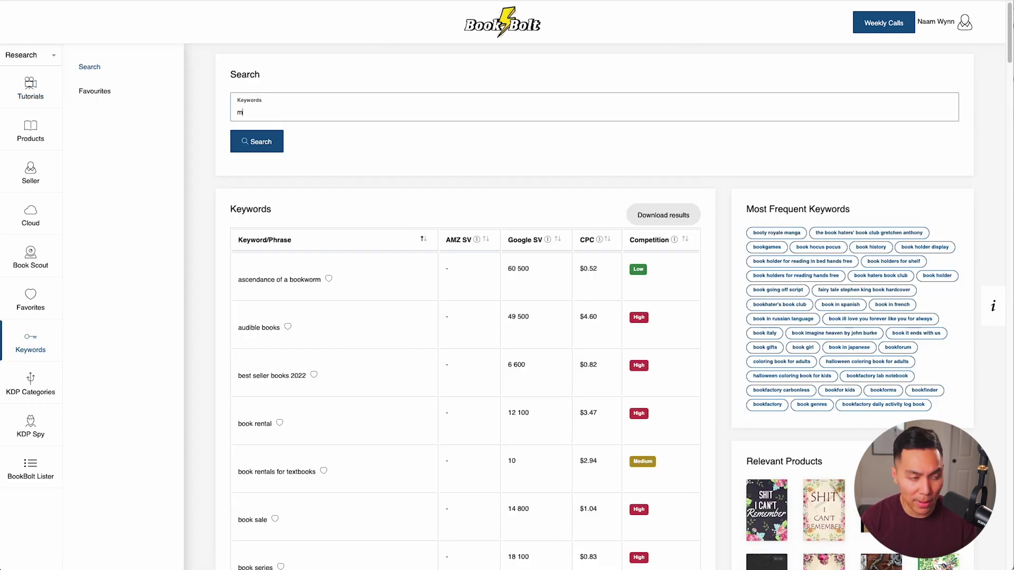
pyautogui.write('an')
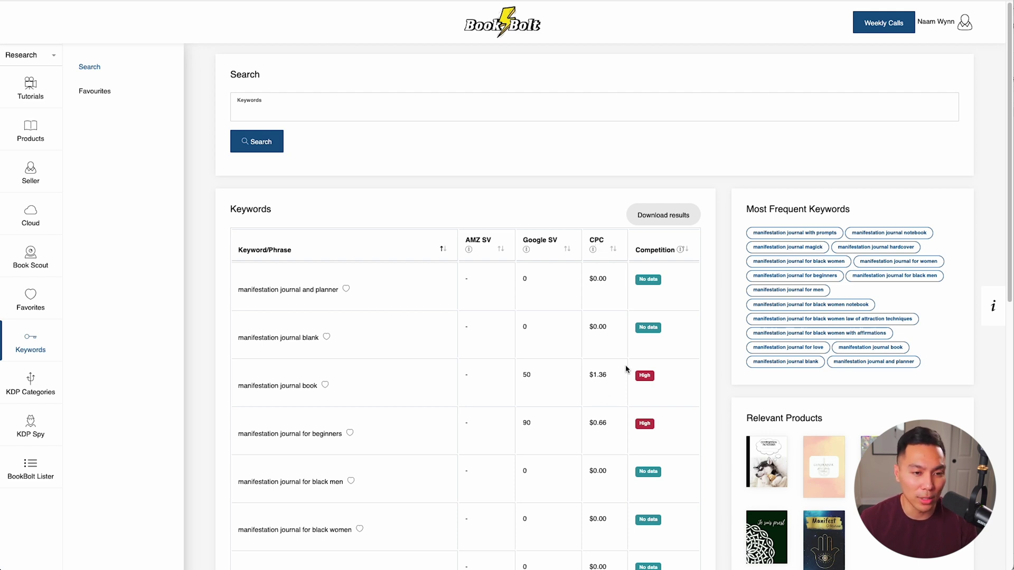
# Step: Review the suggested manifestation journal keyword phrases with their Google search volume, CPC and competition
pyautogui.scroll(-5, 655, 262)
pyautogui.scroll(-2, 655, 262)
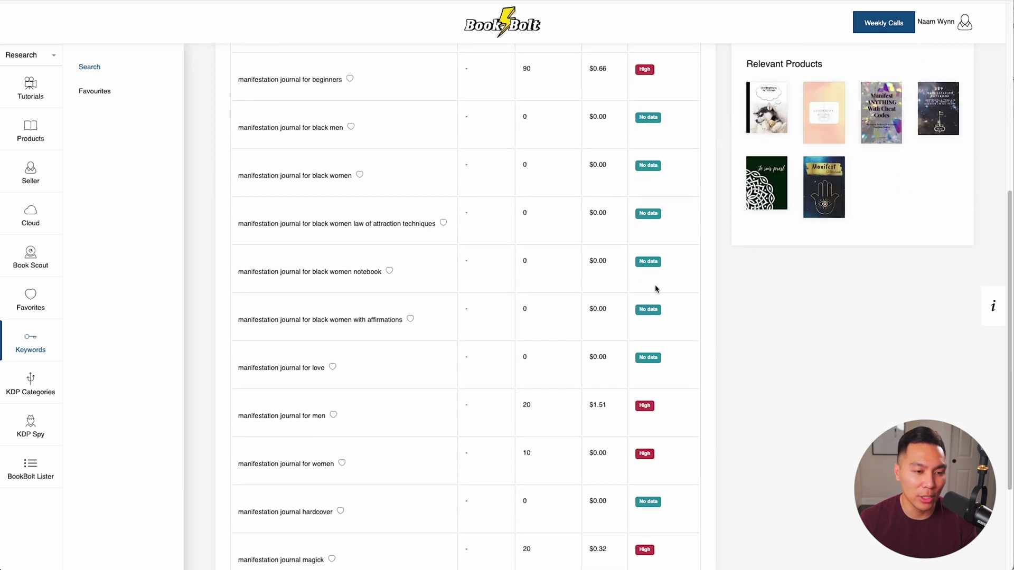
pyautogui.scroll(7, 656, 261)
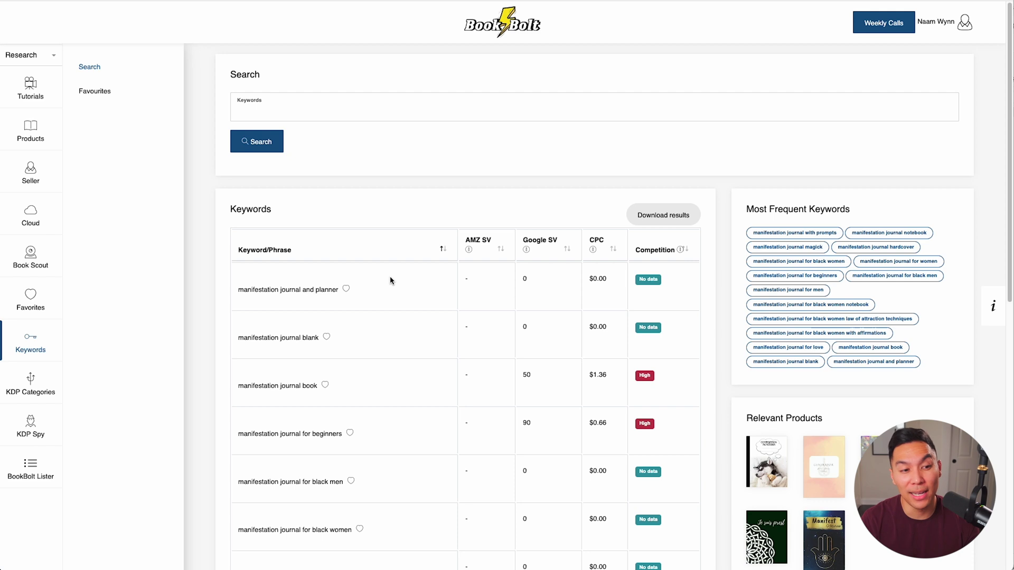
pyautogui.scroll(-2, 390, 280)
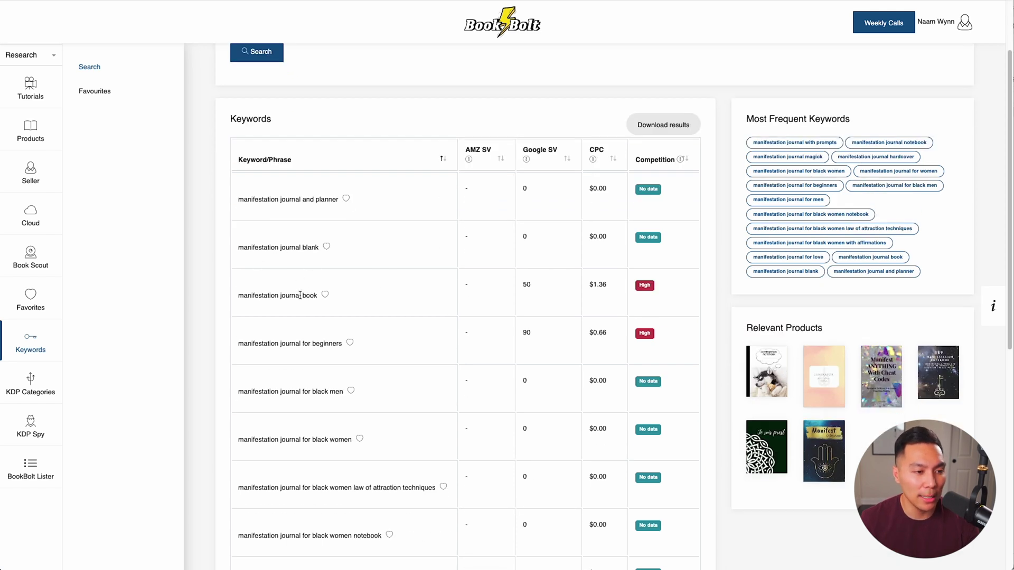
pyautogui.scroll(-1, 307, 343)
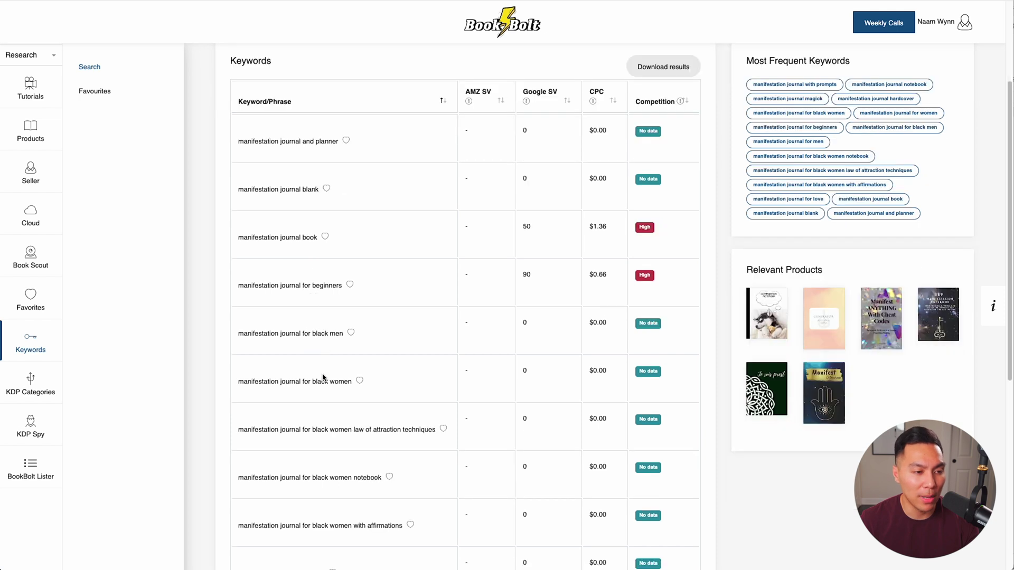
pyautogui.scroll(-3, 348, 420)
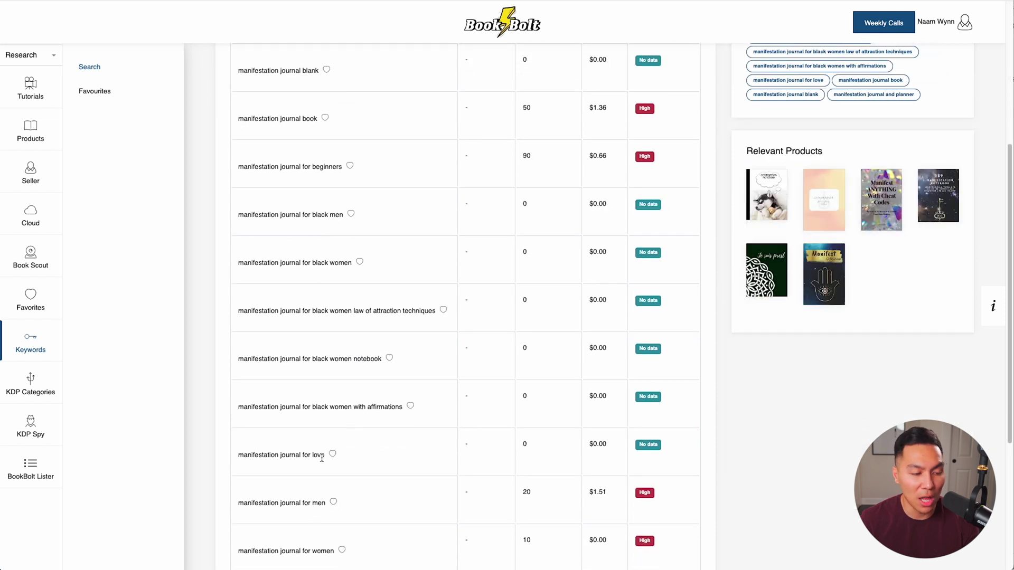
pyautogui.scroll(-3, 313, 471)
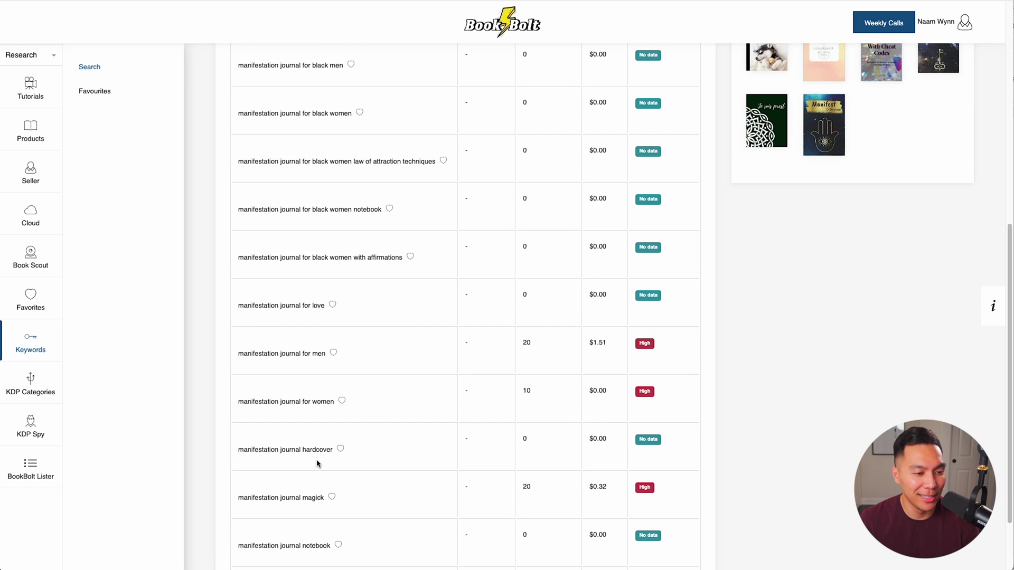
pyautogui.scroll(-2, 319, 462)
pyautogui.scroll(7, 314, 503)
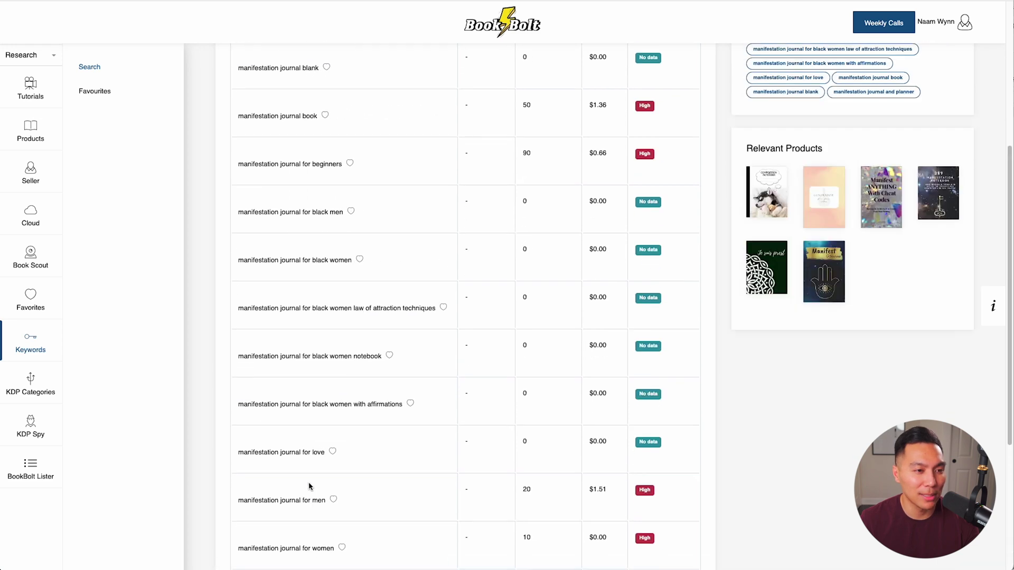
# Step: Copy "manifestation journal" from the Book Bolt keyword results and enter it as the first keyword in the KDP form
pyautogui.moveTo(304, 244); pyautogui.dragTo(238, 245)
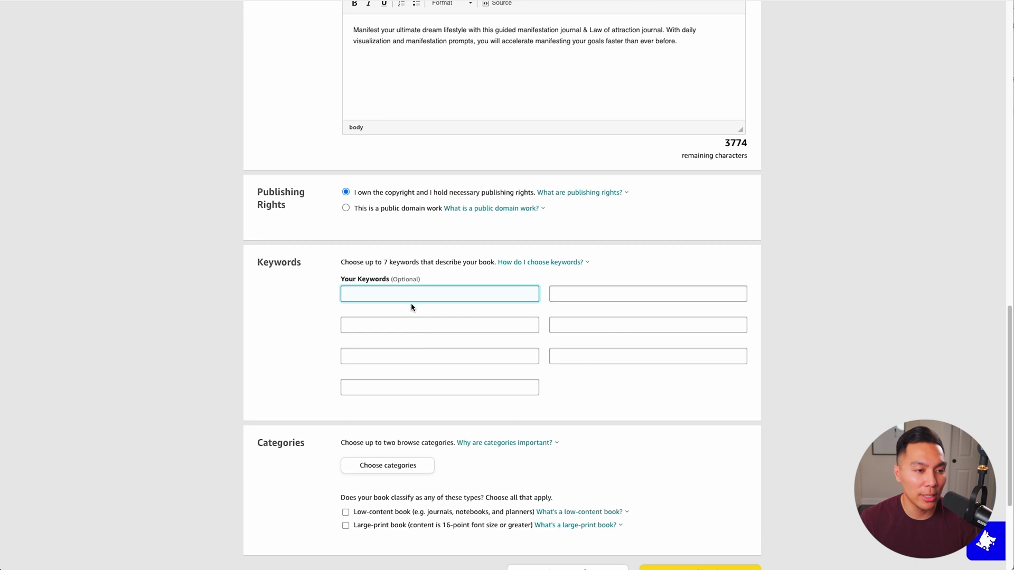
pyautogui.write('manifestation journal')
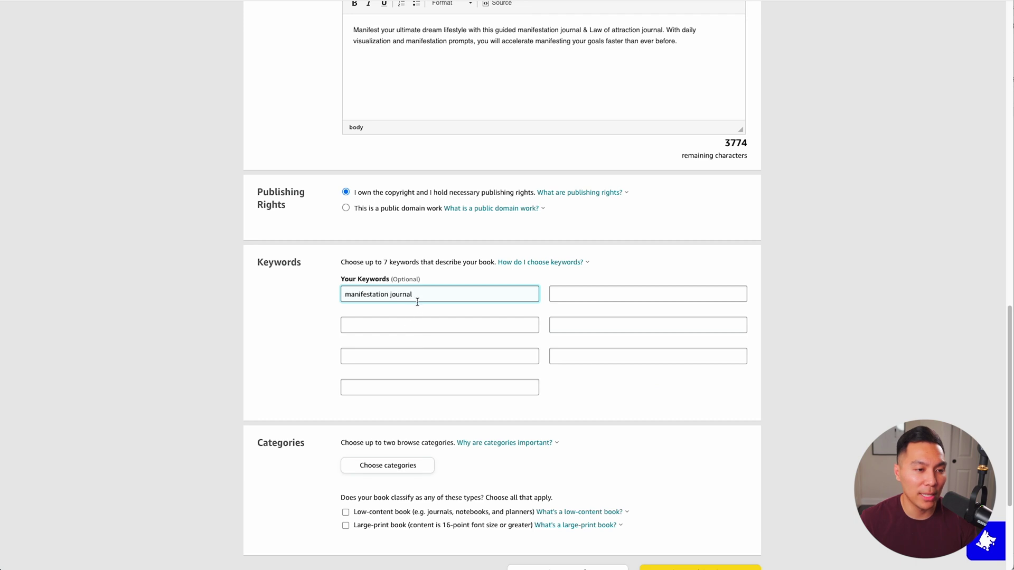
# Step: Enter "manifestation journals" and "manifestation journal for men" as the second and third KDP keywords, building on the first keyword
pyautogui.hotkey('ctrl', 'shift', 'Left')
pyautogui.hotkey('ctrl', 'shift', 'Left')
pyautogui.hotkey('ctrl', 'c')
pyautogui.click(420, 325)
pyautogui.hotkey('ctrl', 'v')
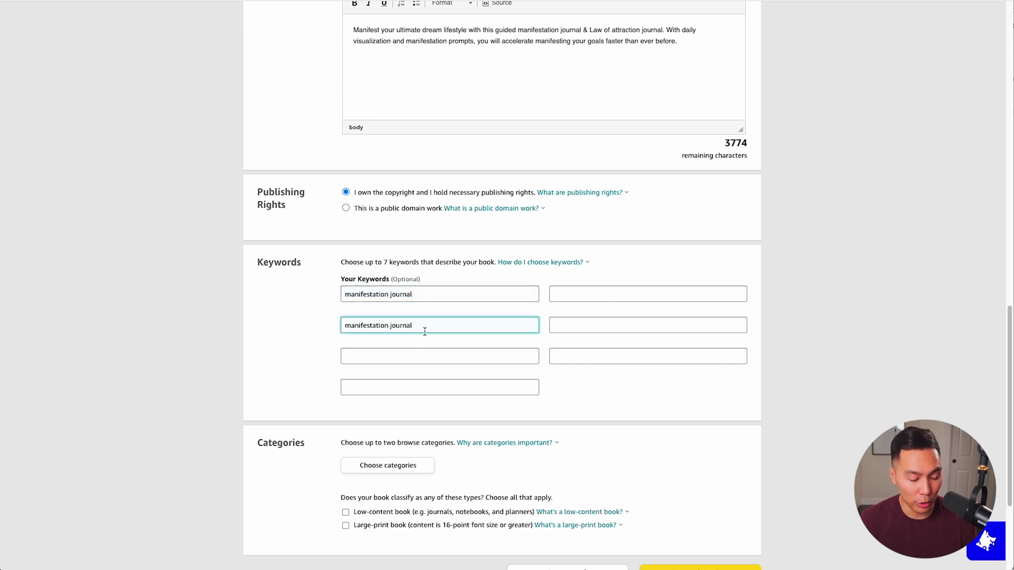
pyautogui.click(423, 354)
pyautogui.hotkey('ctrl', 'v')
pyautogui.write('fo')
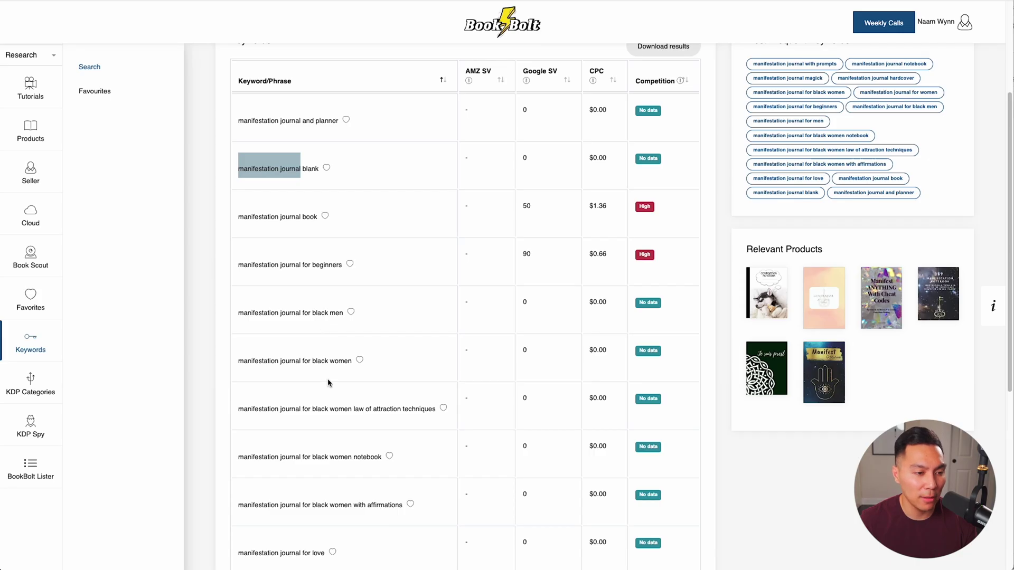
# Step: Fill the remaining KDP keywords with "manifestation journal hardcover", "manifestation", "manifestation journal notebook" and "manifestation journal book", using phrases from Book Bolt
pyautogui.scroll(-5, 328, 393)
pyautogui.moveTo(334, 441); pyautogui.dragTo(238, 440)
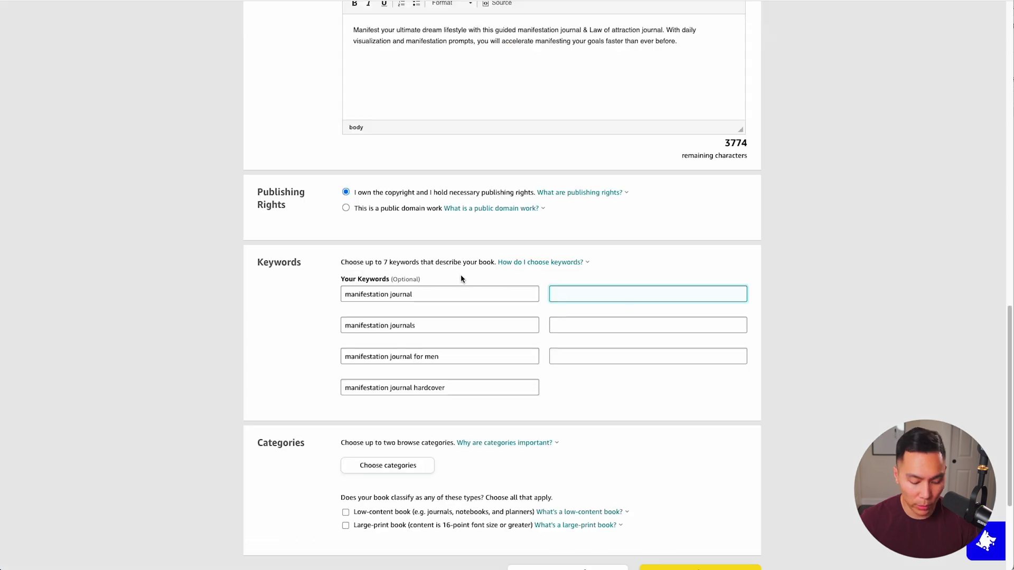
pyautogui.write('m')
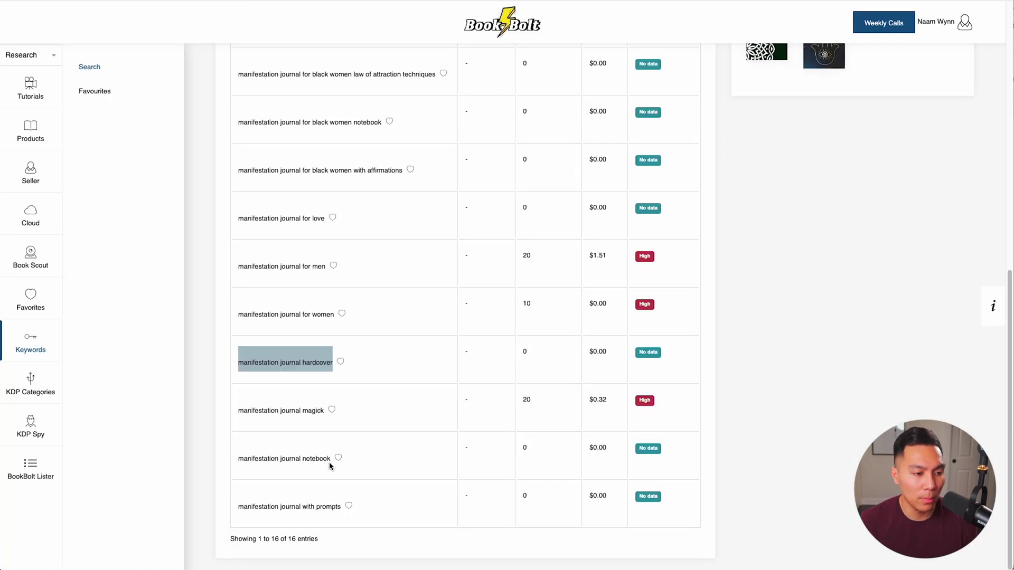
pyautogui.moveTo(330, 458); pyautogui.dragTo(238, 457)
pyautogui.scroll(8, 481, 302)
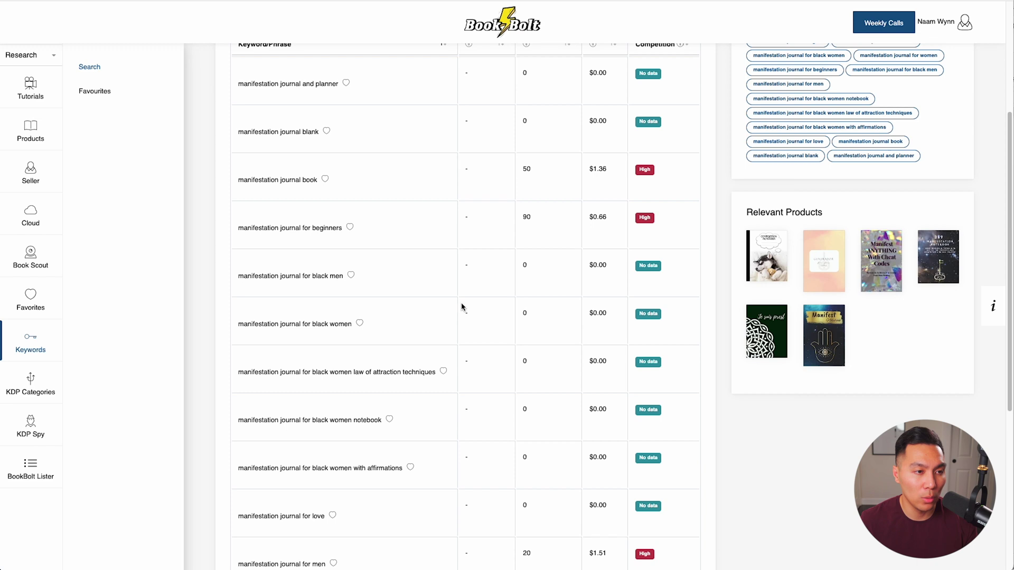
pyautogui.moveTo(318, 257); pyautogui.dragTo(239, 258)
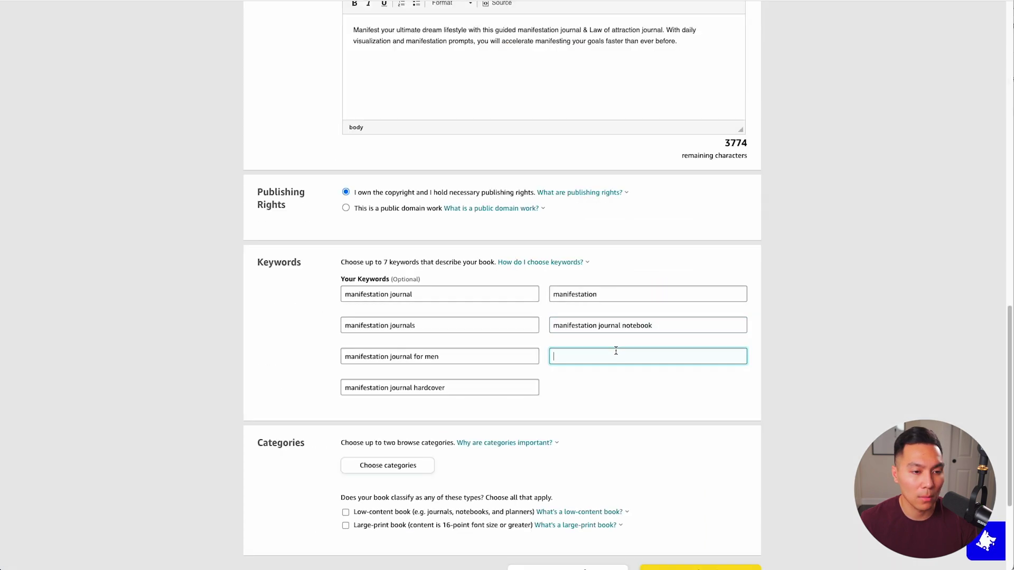
pyautogui.write('manifestation journal book')
# Step: Set the book's categories to Nonfiction > Self-Help > Personal Growth > General and Nonfiction > Self-Help > Personal Growth > Success
pyautogui.scroll(-3, 613, 384)
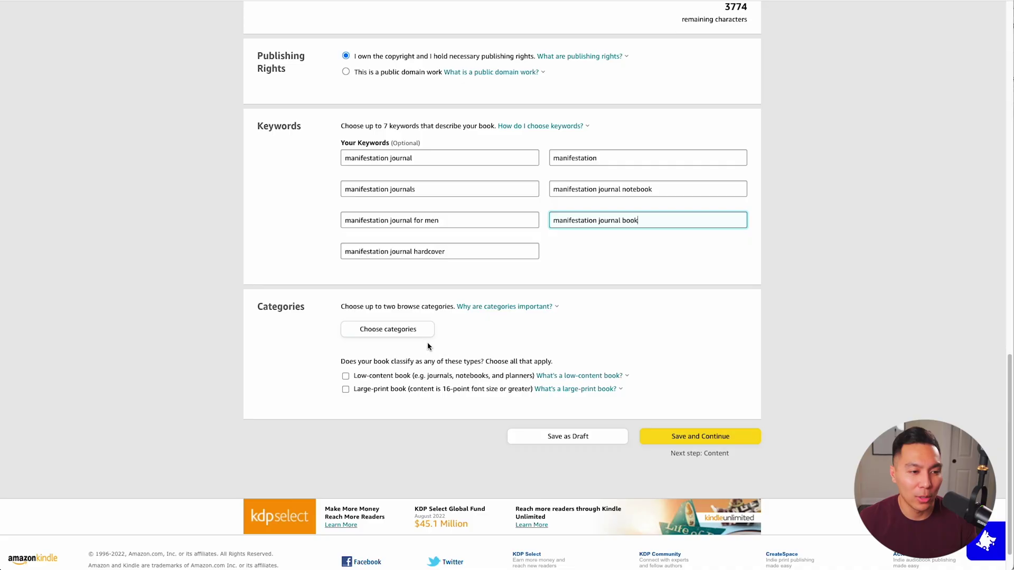
pyautogui.click(383, 328)
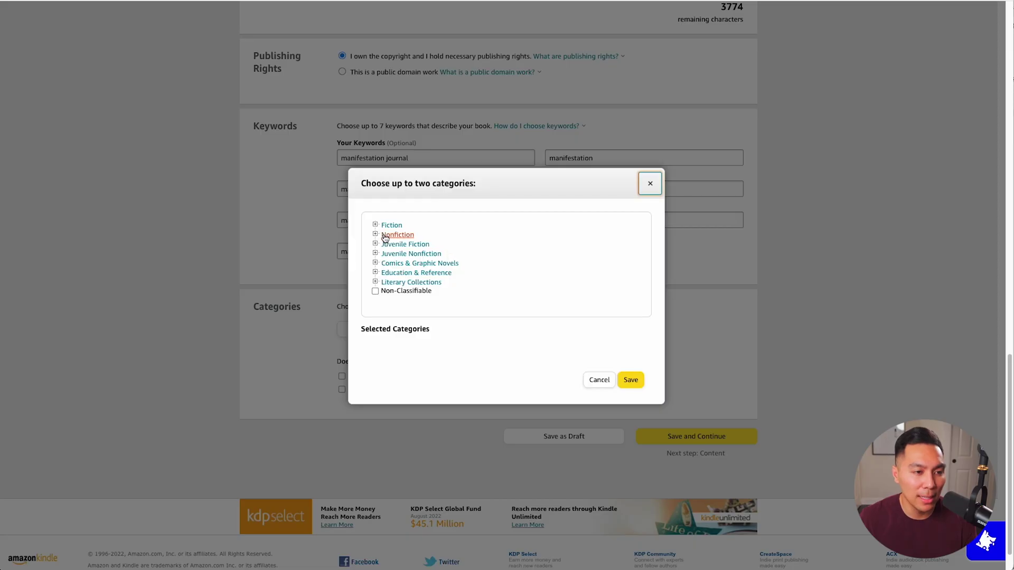
pyautogui.click(376, 235)
pyautogui.scroll(-5, 391, 254)
pyautogui.click(405, 249)
pyautogui.scroll(-2, 409, 243)
pyautogui.scroll(2, 414, 238)
pyautogui.scroll(-4, 420, 233)
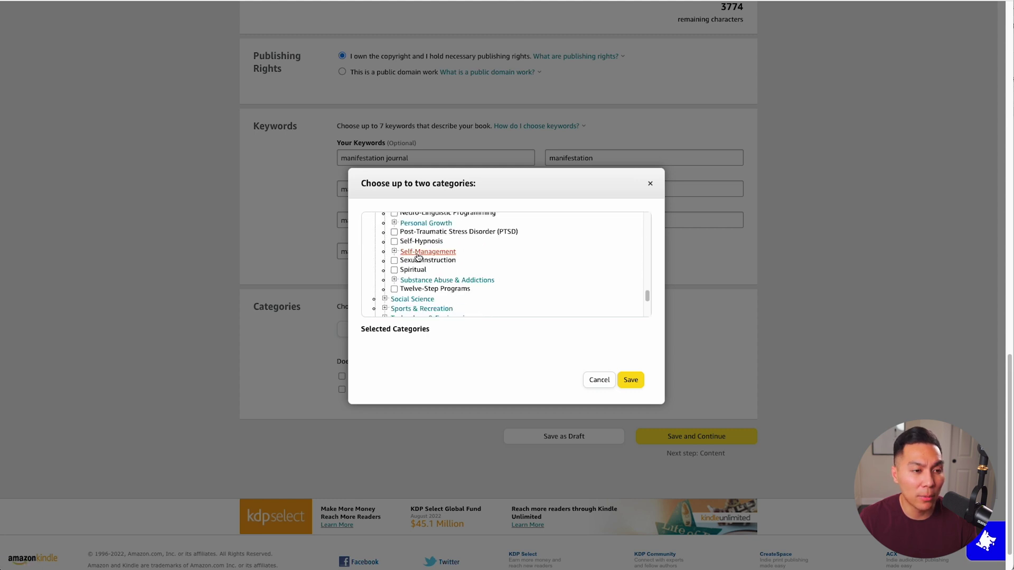
pyautogui.click(422, 224)
pyautogui.click(403, 232)
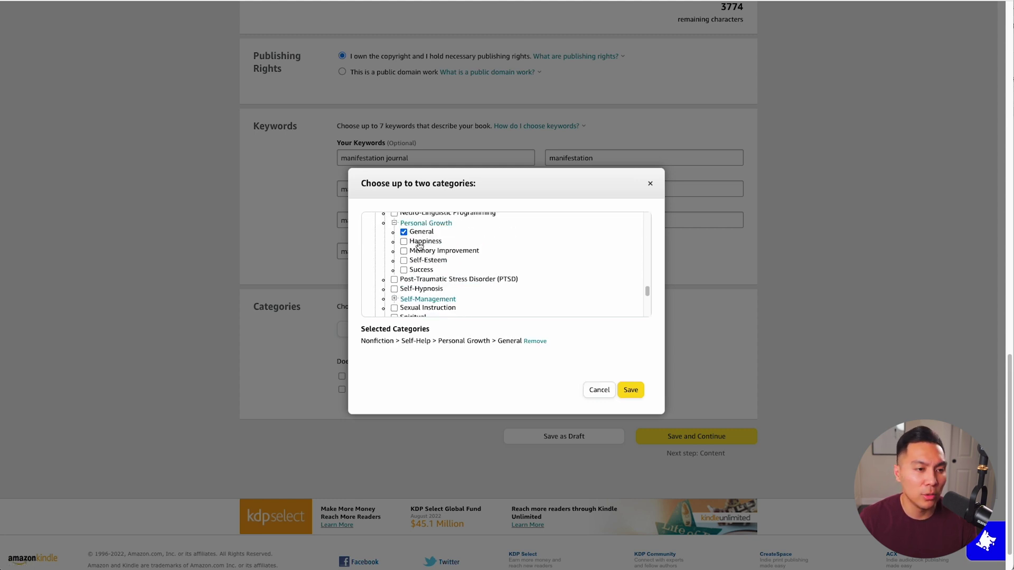
pyautogui.click(404, 270)
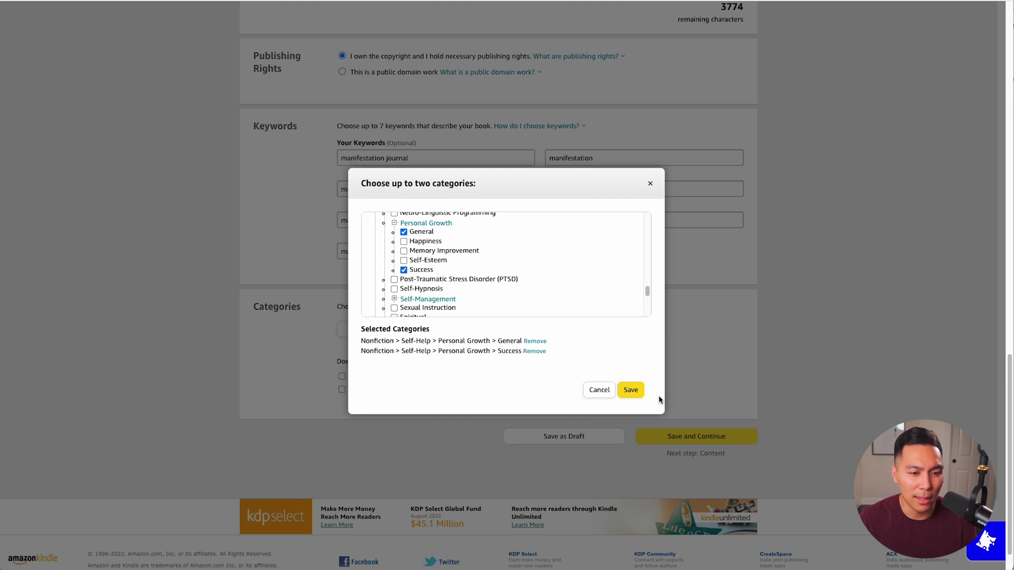
pyautogui.click(631, 389)
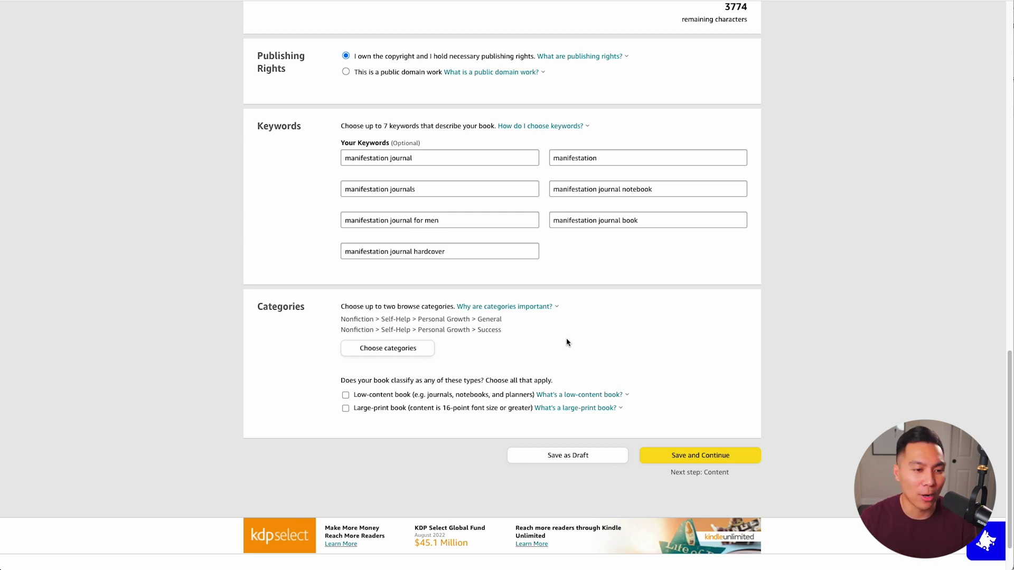
# Step: Classify the book as a low-content book and save the details to continue to the hardcover content
pyautogui.click(385, 397)
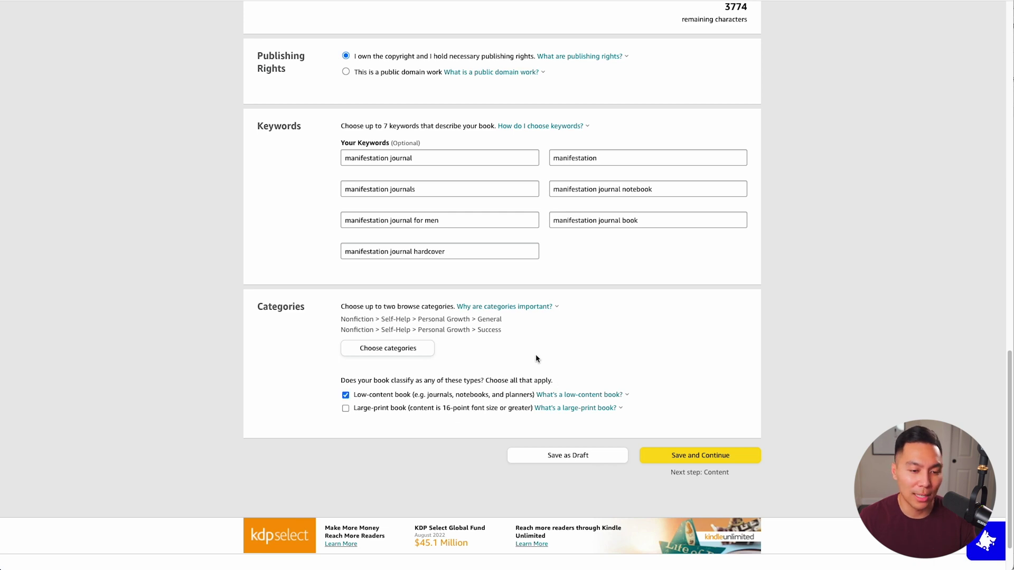
pyautogui.click(681, 458)
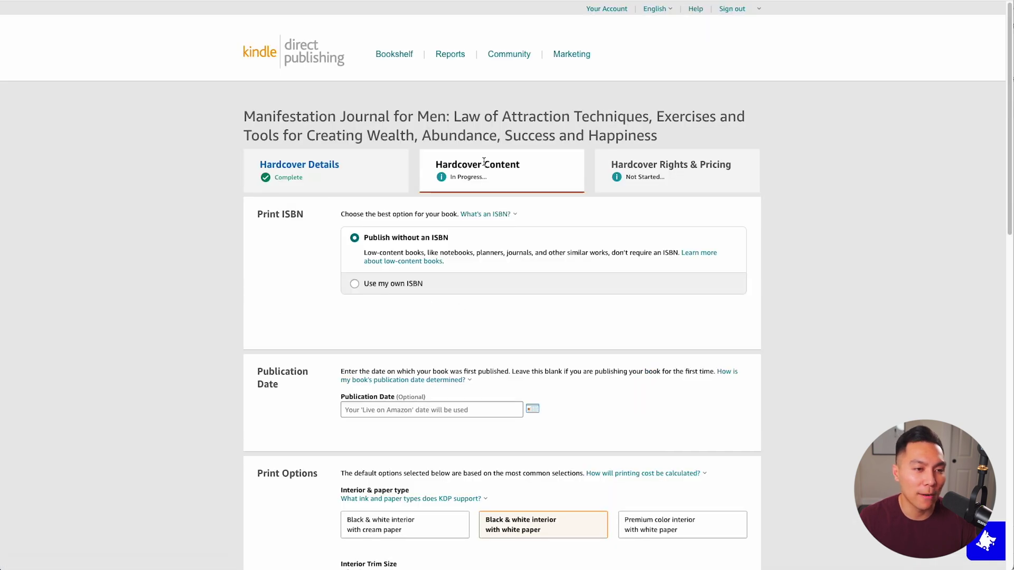
# Step: Set the print option for interior and paper type to black & white interior with cream paper
pyautogui.scroll(-3, 444, 203)
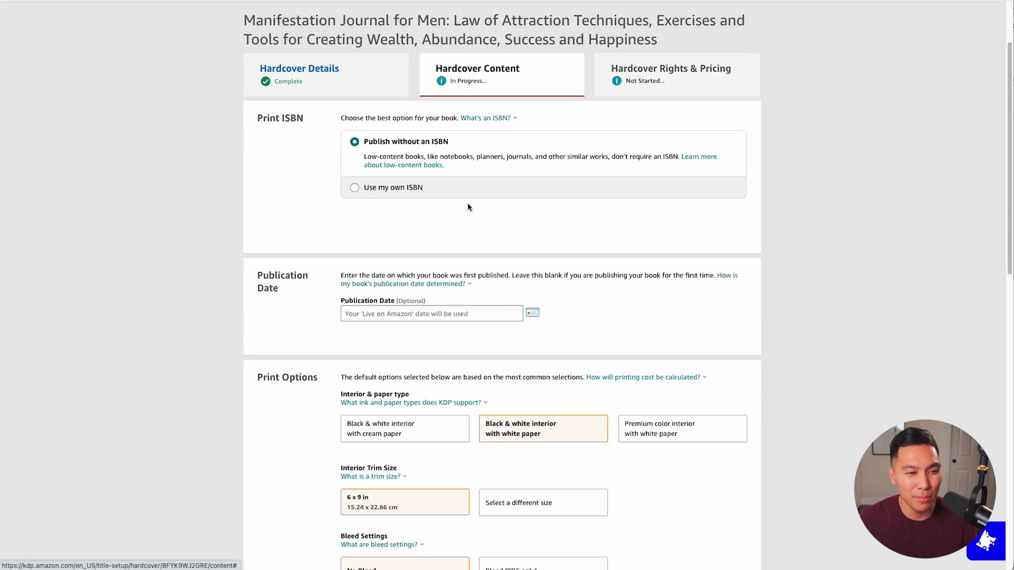
pyautogui.scroll(-1, 458, 249)
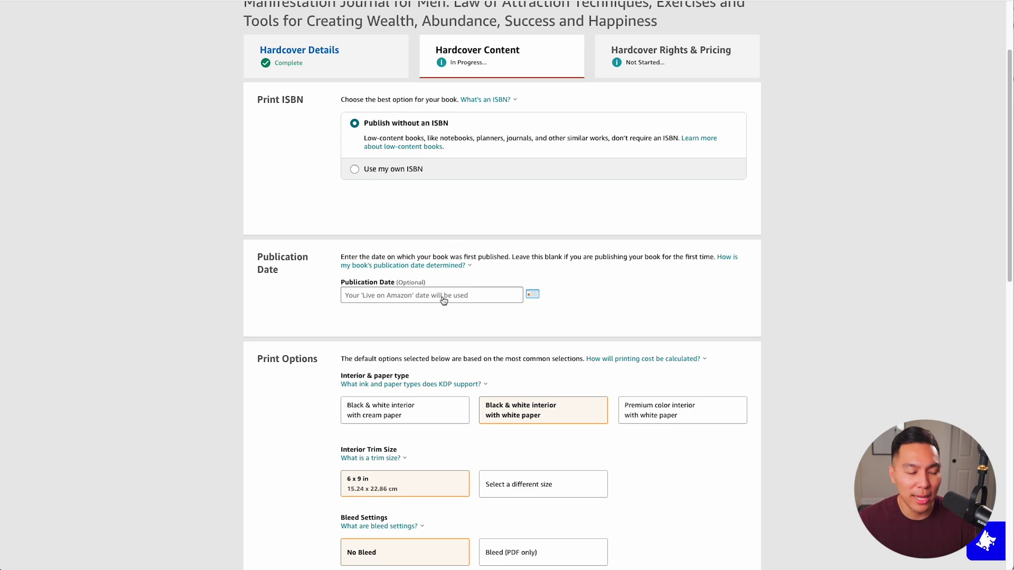
pyautogui.scroll(-3, 444, 296)
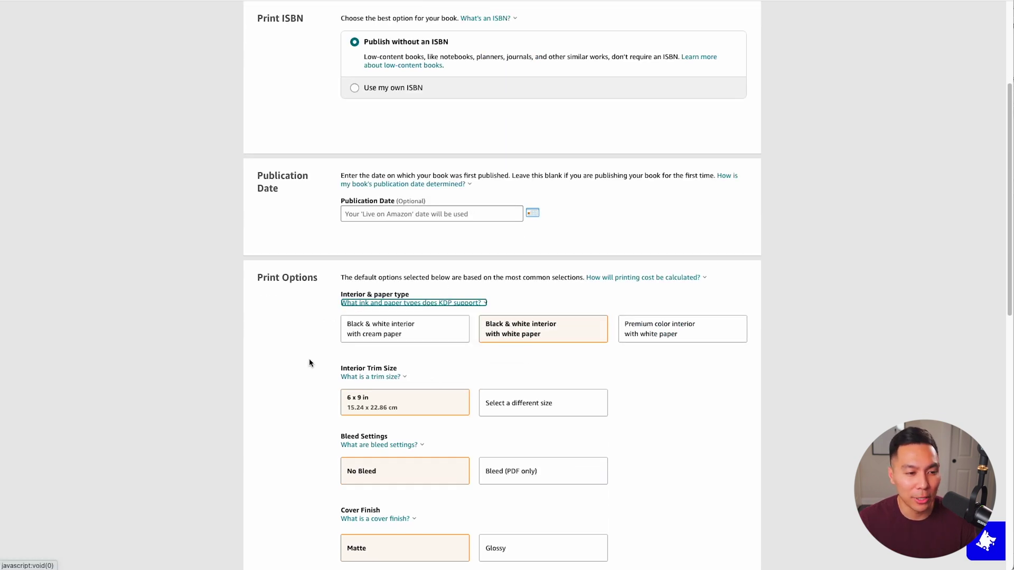
pyautogui.click(398, 336)
pyautogui.scroll(-3, 398, 336)
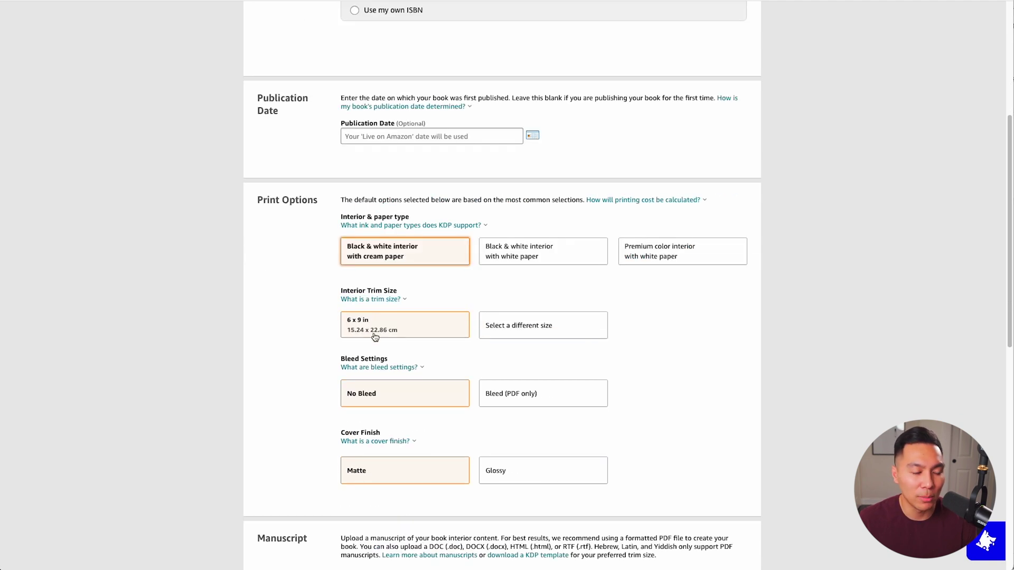
# Step: Check the remaining print options, manuscript, cover and printing cost, and save the content to continue to the hardcover list price settings
pyautogui.scroll(-2, 414, 331)
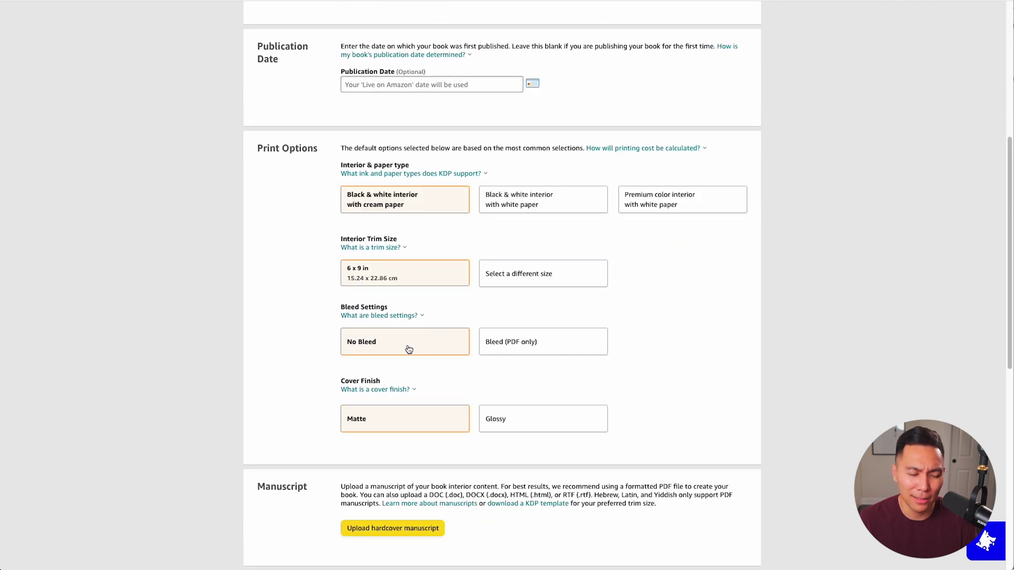
pyautogui.scroll(-3, 415, 377)
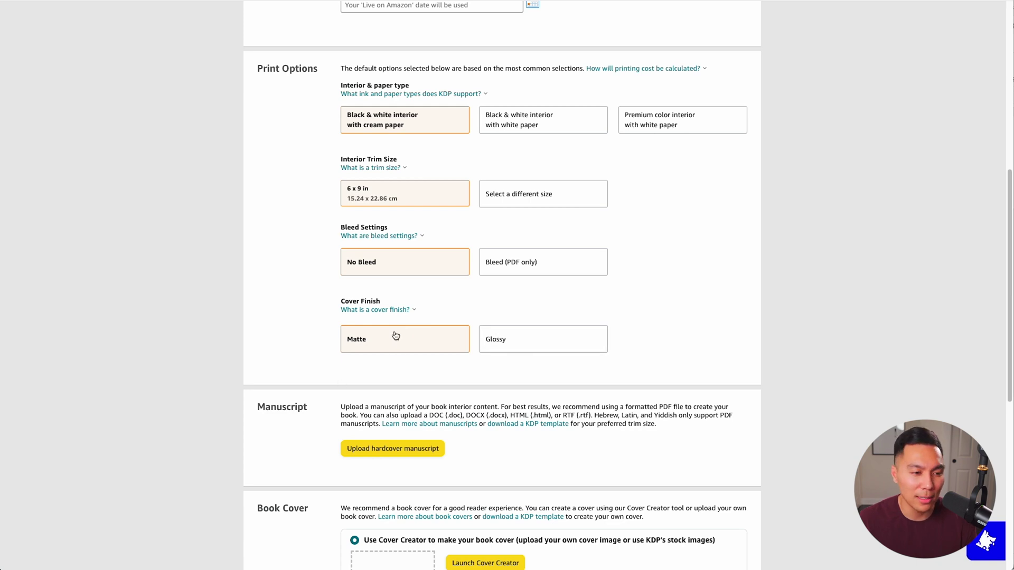
pyautogui.scroll(-5, 385, 366)
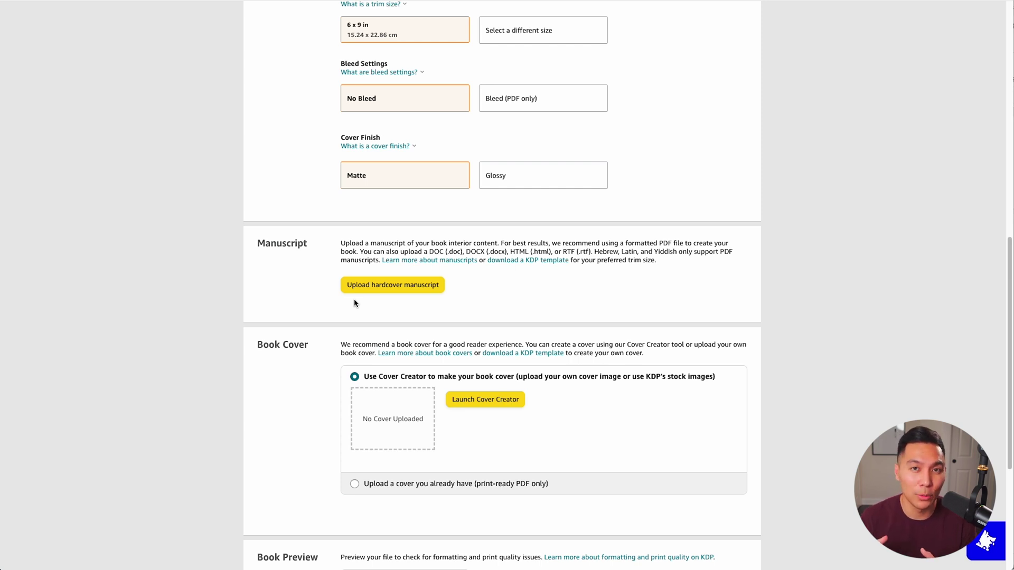
pyautogui.scroll(-2, 354, 303)
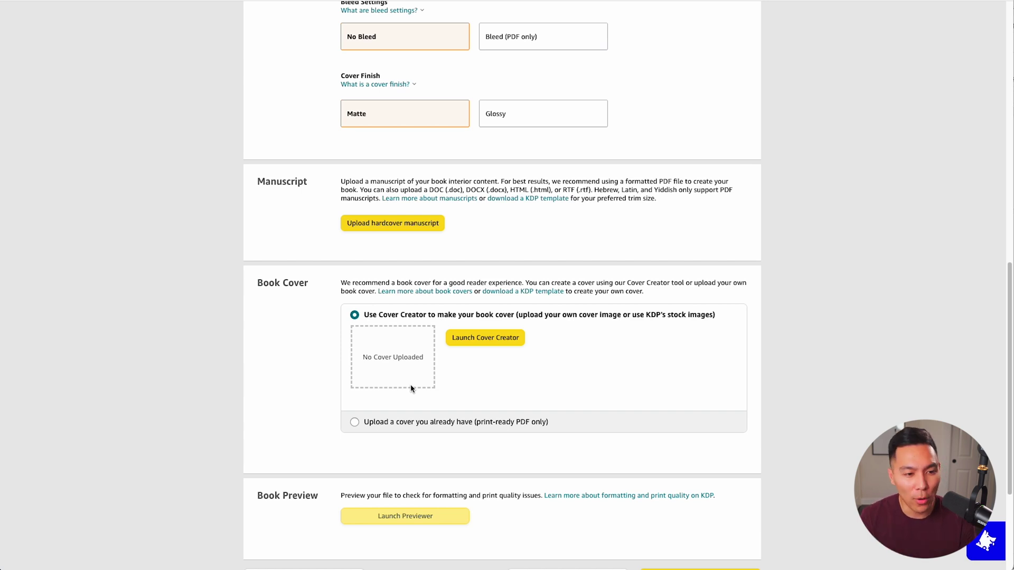
pyautogui.scroll(-3, 477, 362)
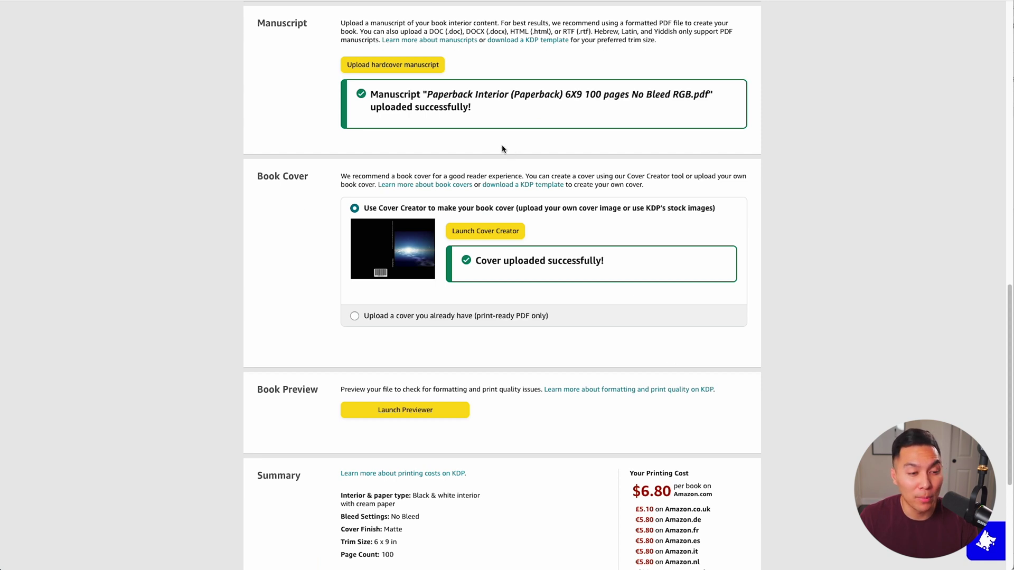
pyautogui.moveTo(384, 267)
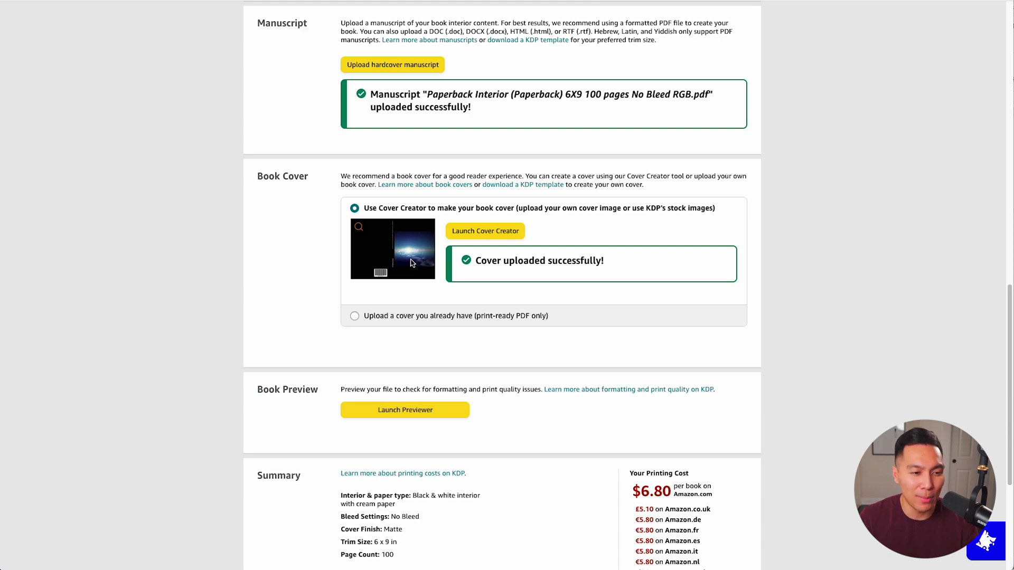
pyautogui.scroll(-4, 412, 263)
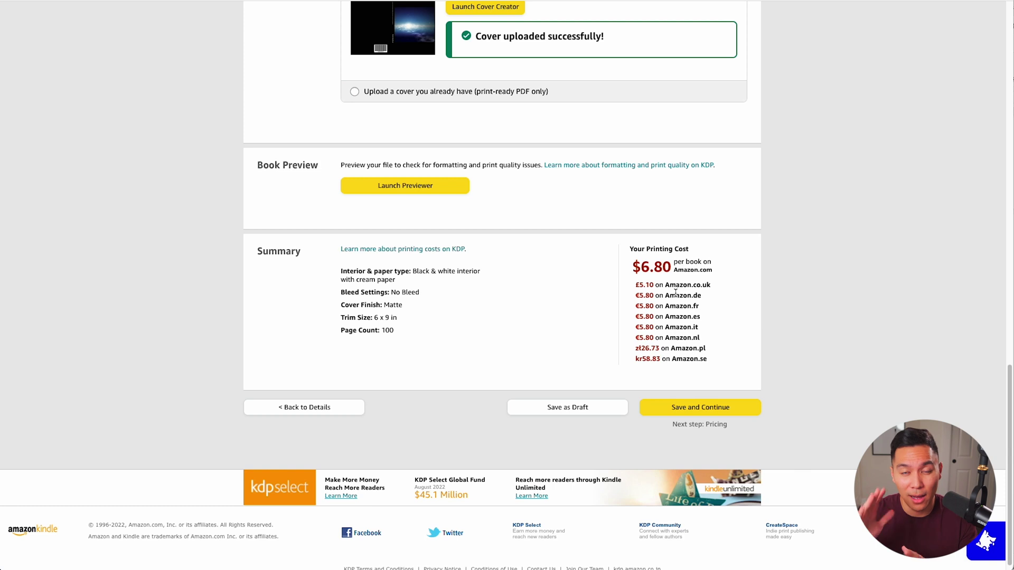
pyautogui.click(696, 408)
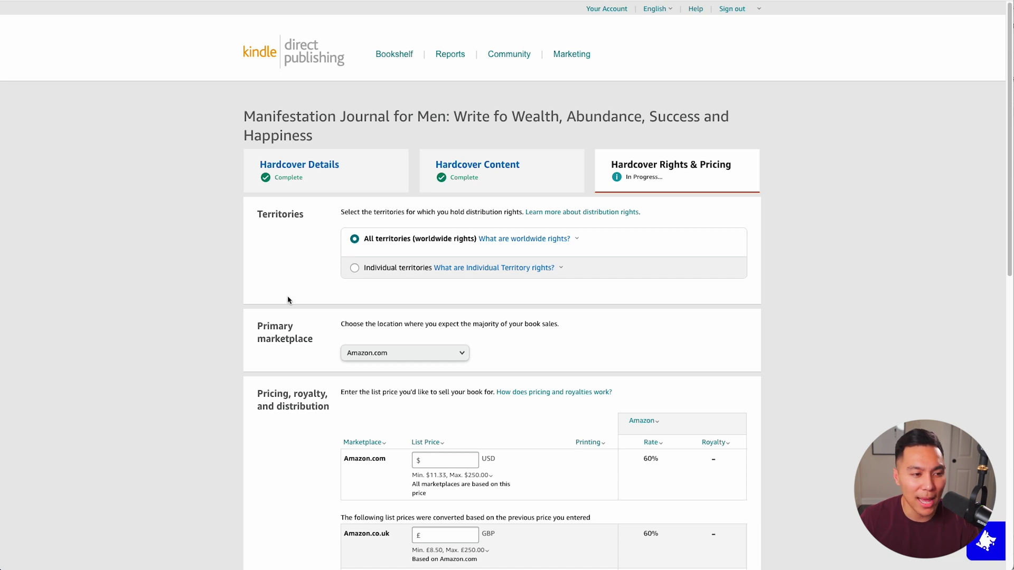
pyautogui.scroll(-2, 295, 296)
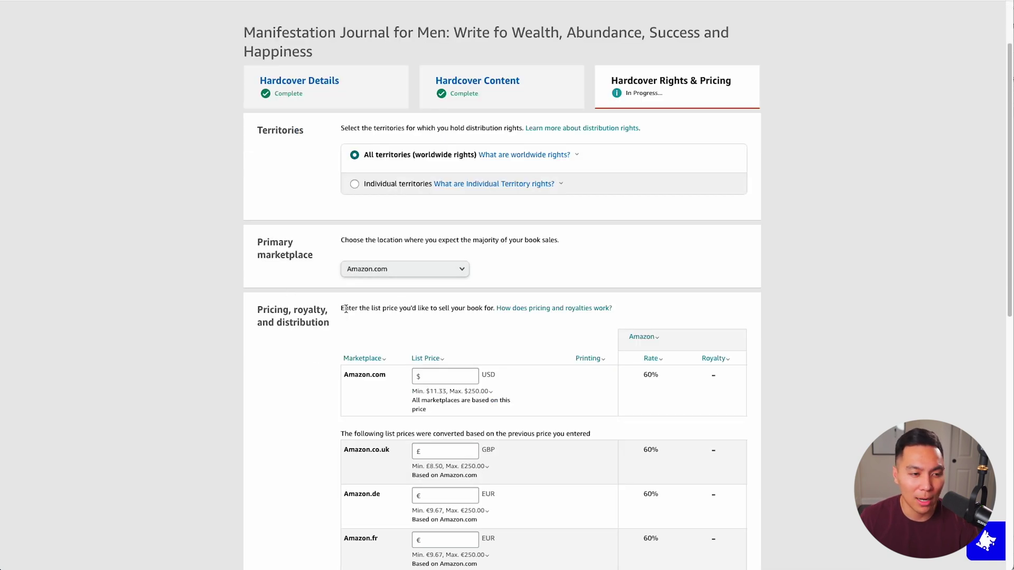
pyautogui.scroll(-2, 349, 317)
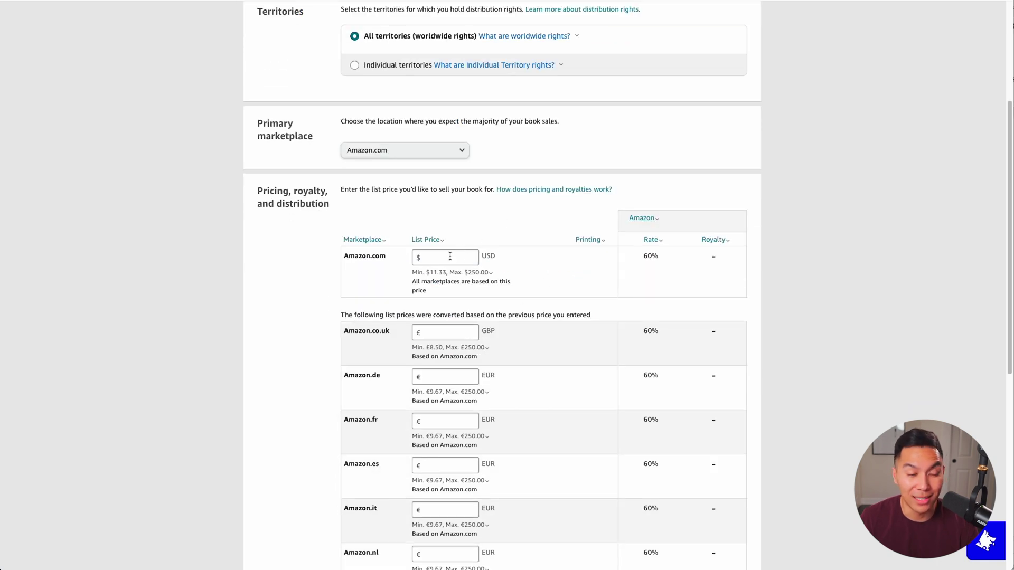
pyautogui.moveTo(439, 275)
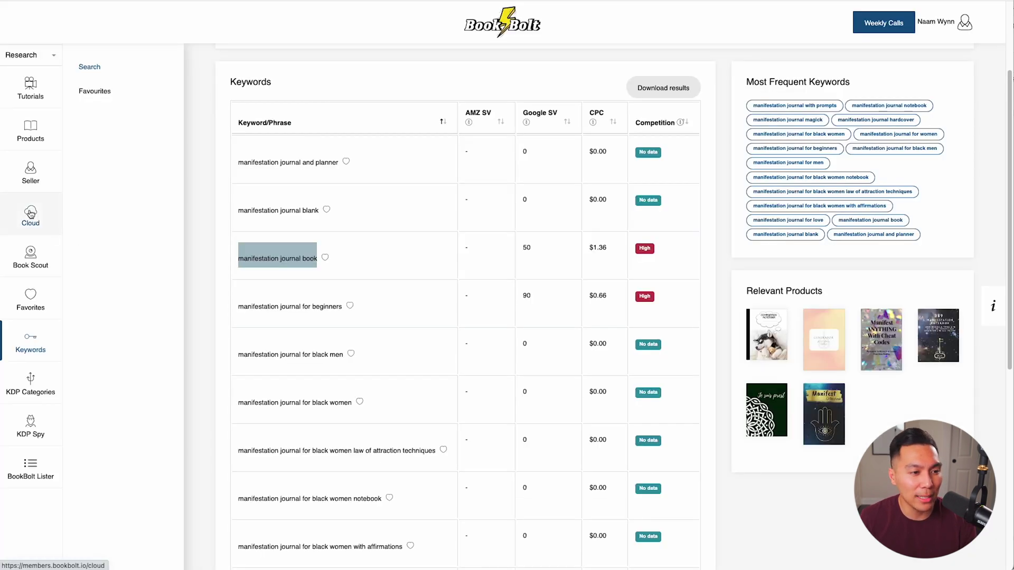
# Step: Switch to Book Bolt and search the Cloud product research for "manifestation journal"
pyautogui.click(31, 214)
pyautogui.click(164, 205)
pyautogui.write('man')
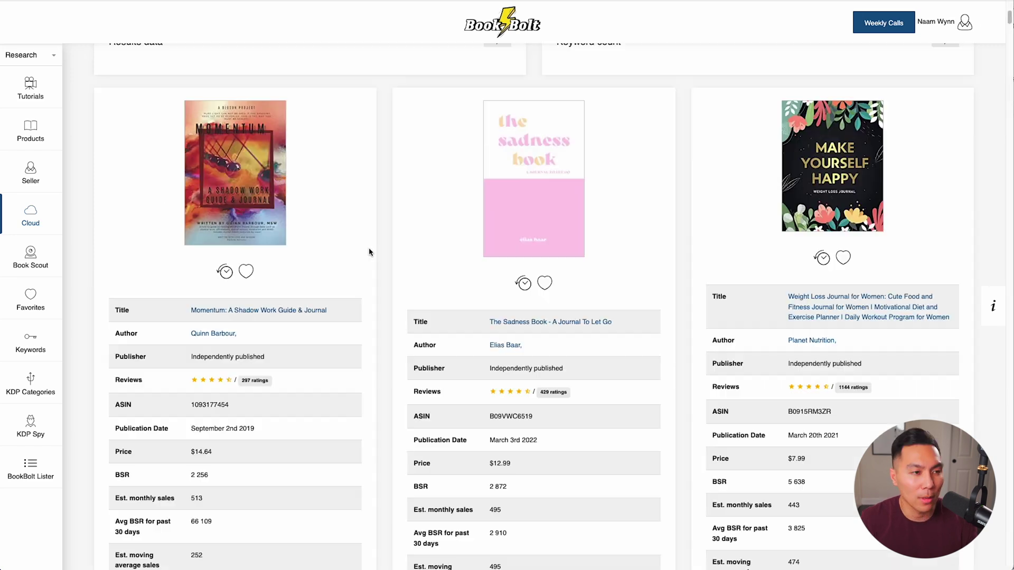
# Step: Compare the prices, BSR and estimated monthly sales of the manifestation journal results, including Manifestation Journal for Black Women
pyautogui.scroll(5, 373, 253)
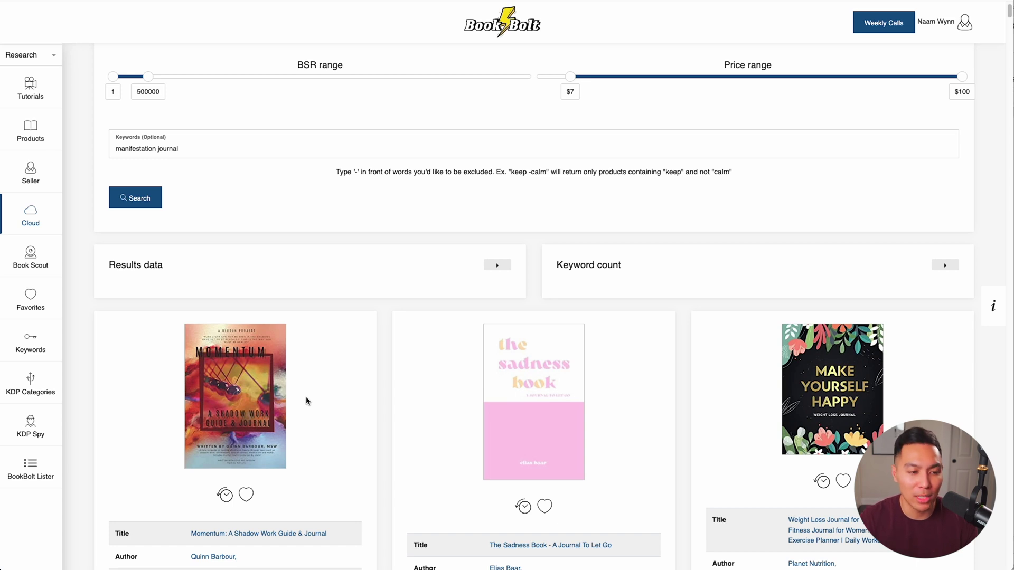
pyautogui.scroll(-8, 311, 401)
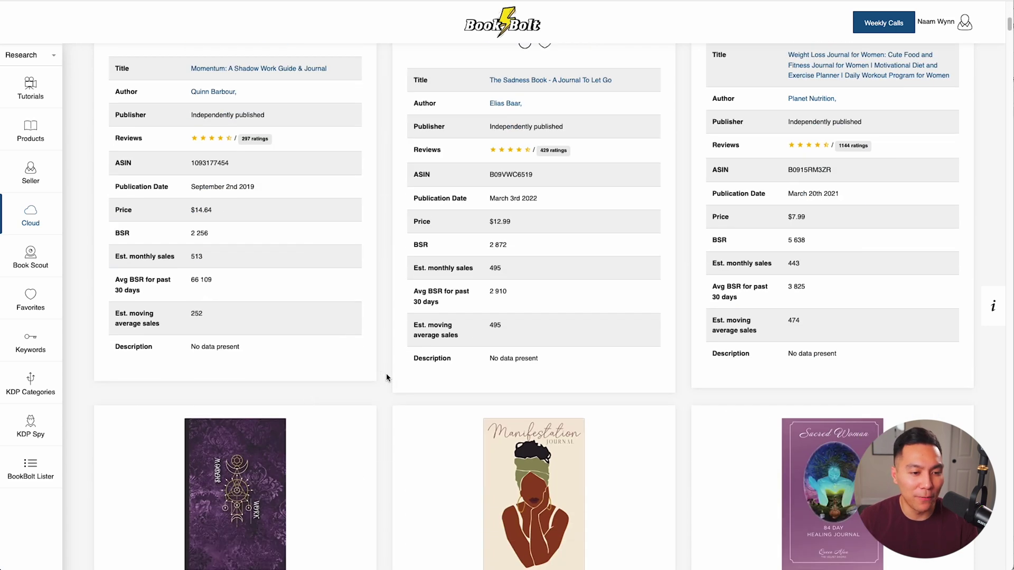
pyautogui.scroll(-5, 422, 370)
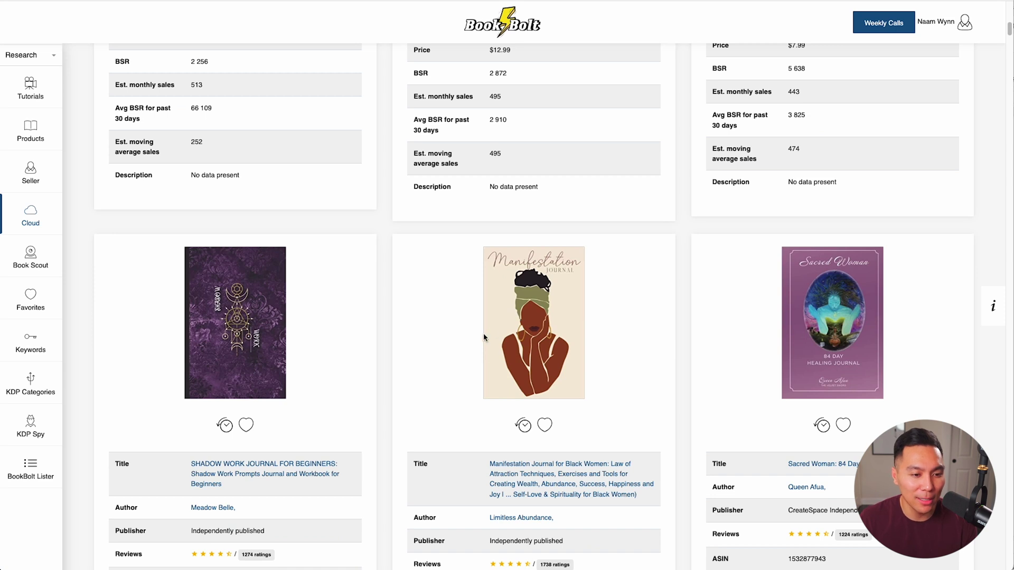
pyautogui.scroll(10, 461, 346)
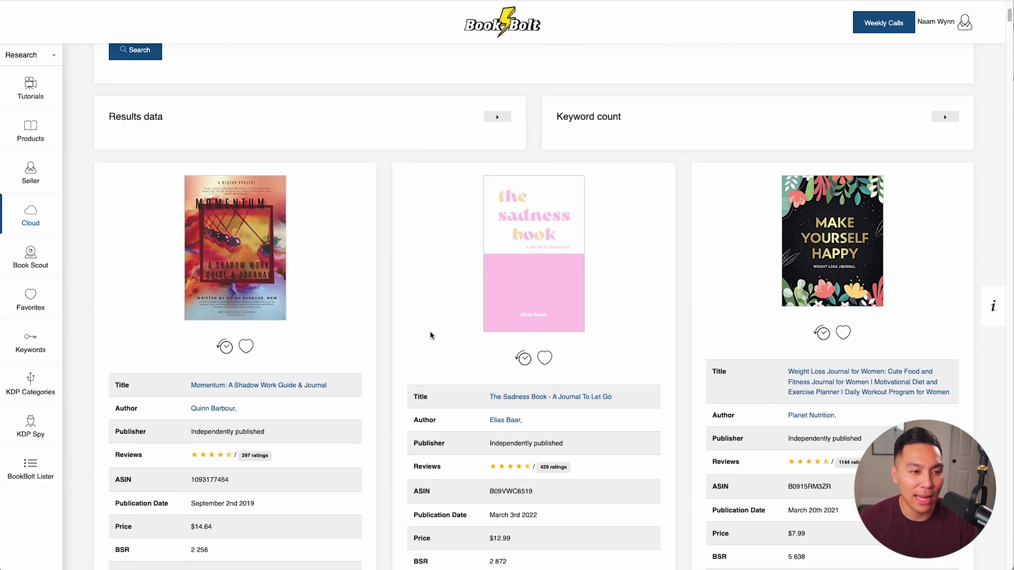
pyautogui.scroll(-2, 417, 330)
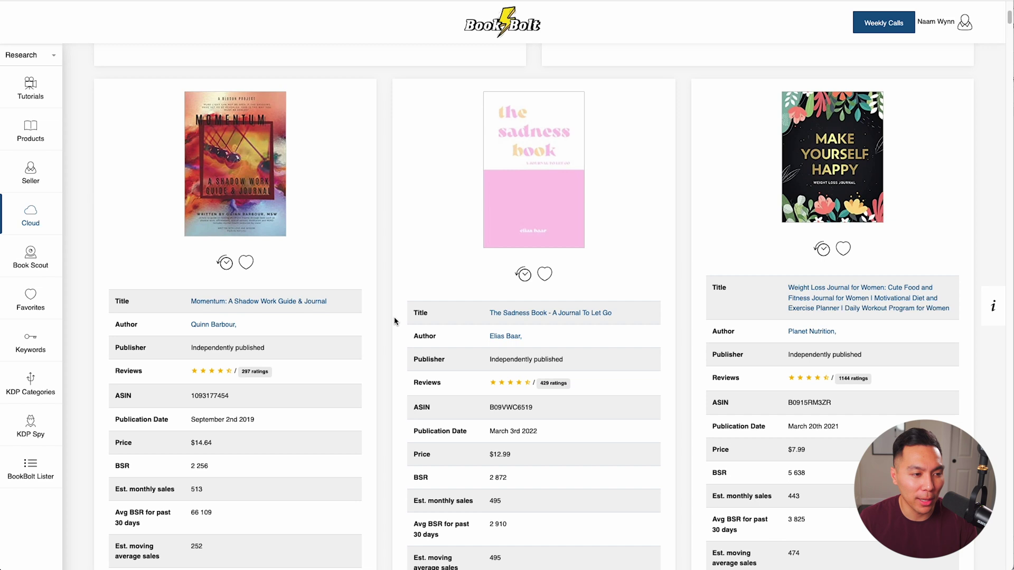
pyautogui.scroll(-2, 395, 320)
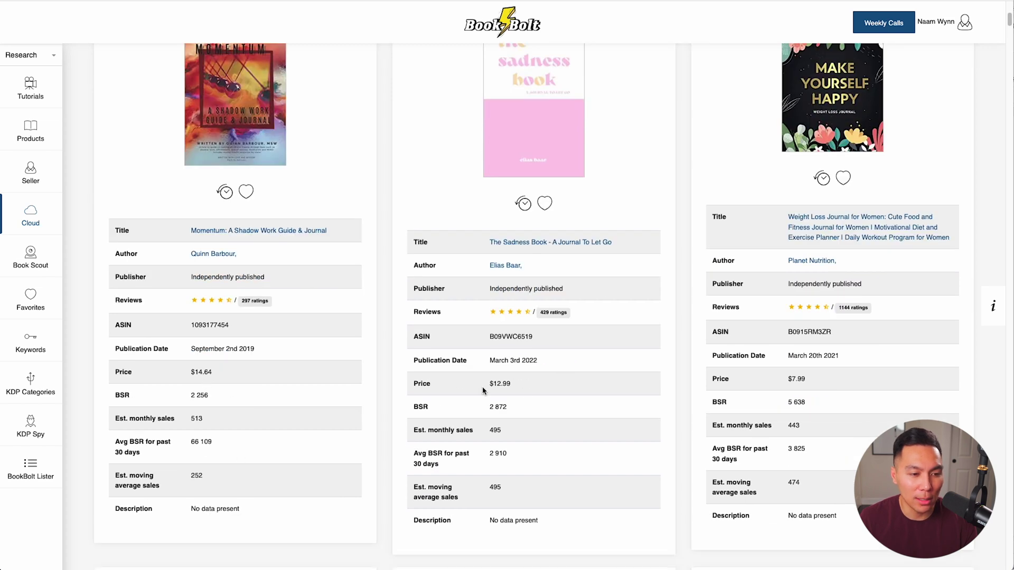
pyautogui.scroll(-12, 493, 426)
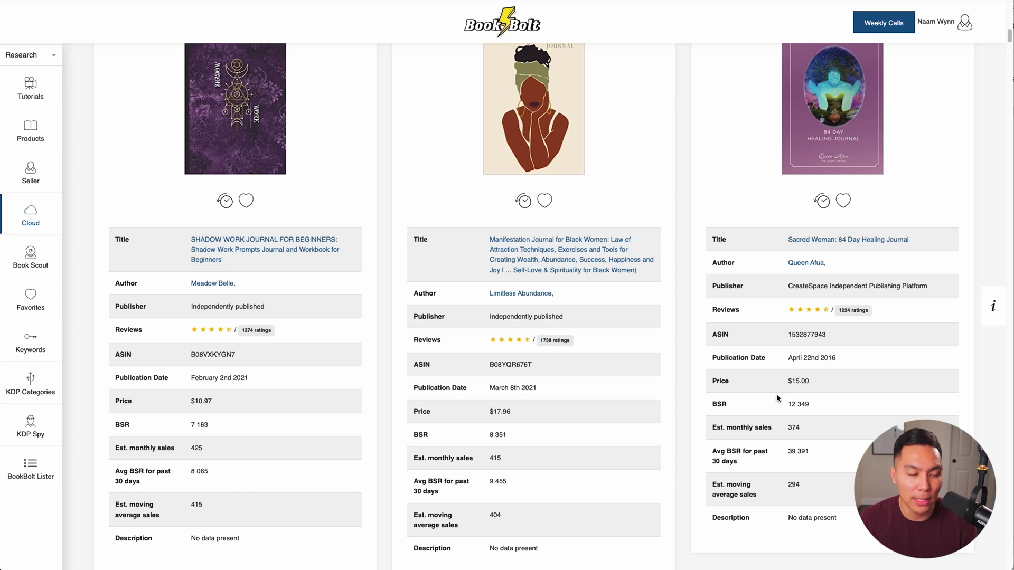
pyautogui.scroll(-16, 765, 397)
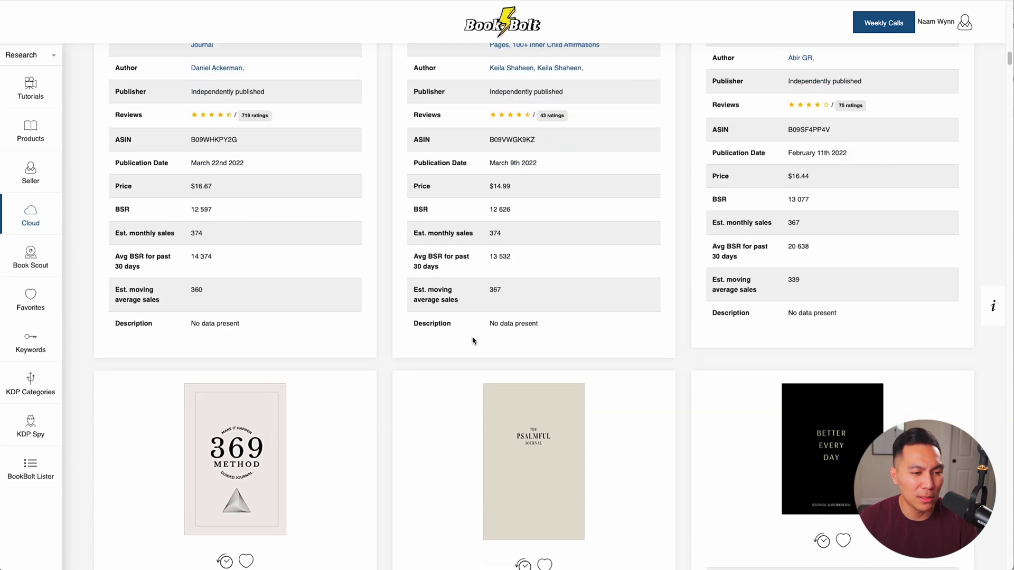
pyautogui.scroll(-5, 351, 378)
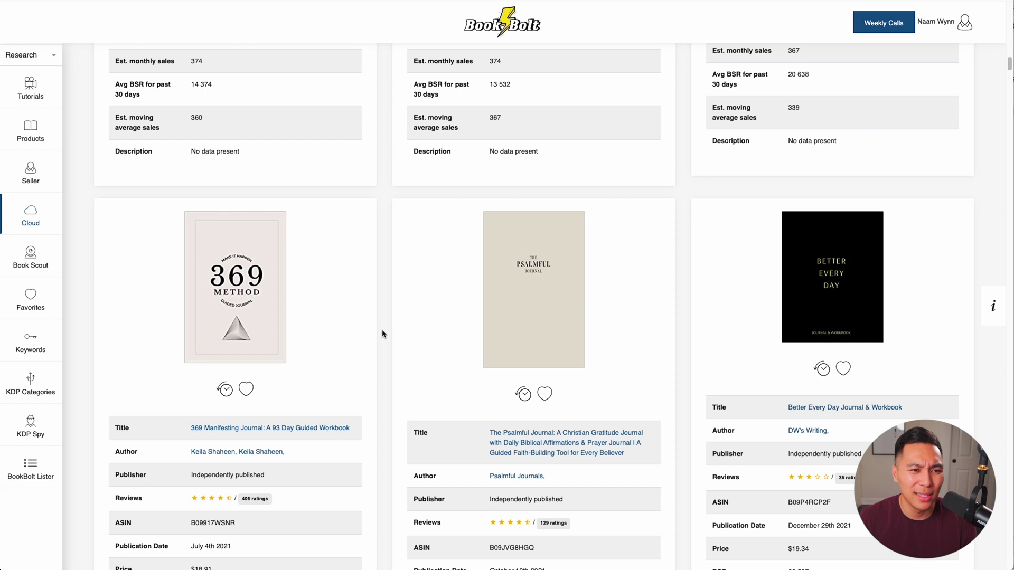
pyautogui.scroll(6, 382, 333)
pyautogui.scroll(-9, 382, 334)
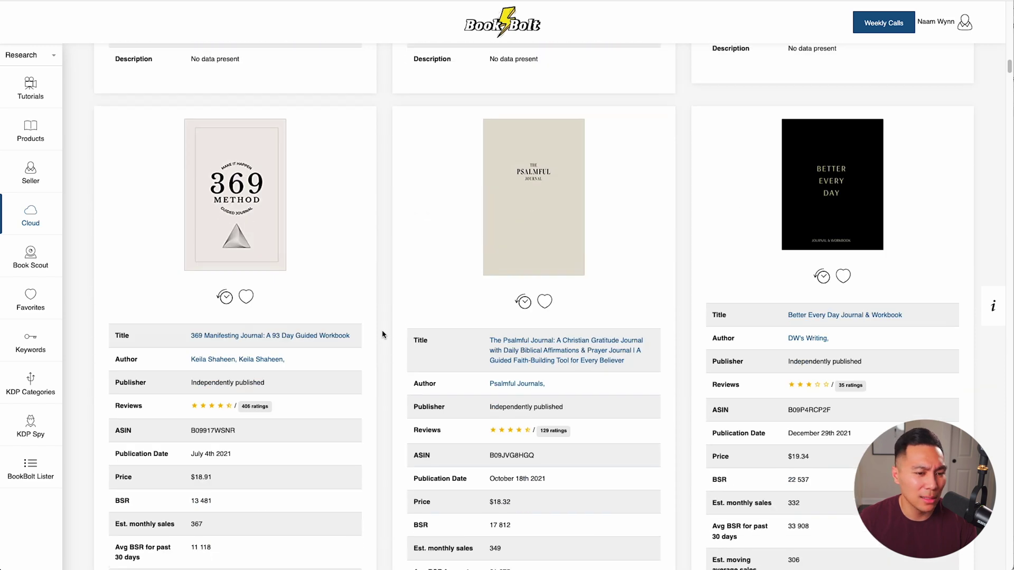
pyautogui.scroll(-4, 383, 334)
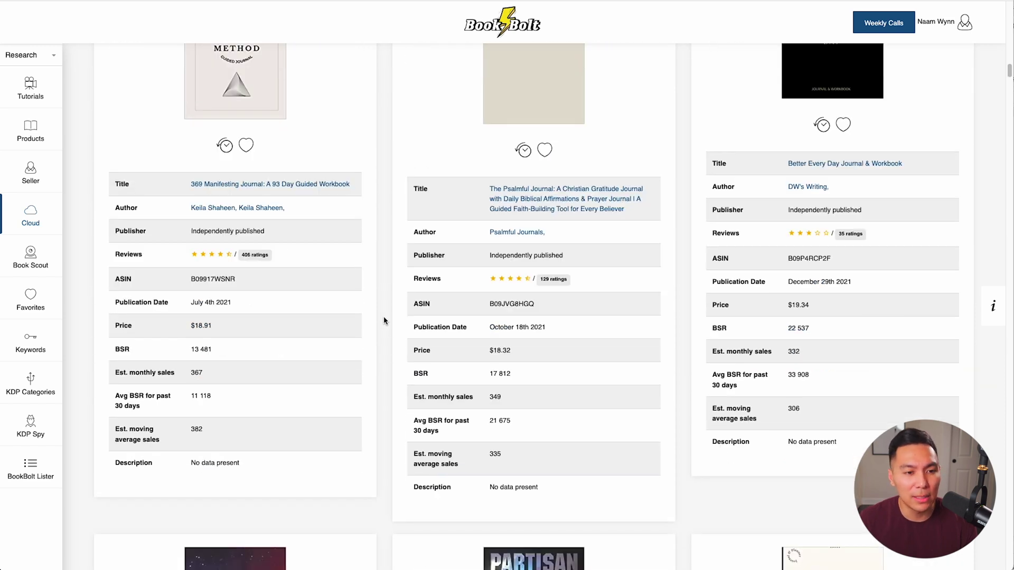
pyautogui.scroll(3, 384, 320)
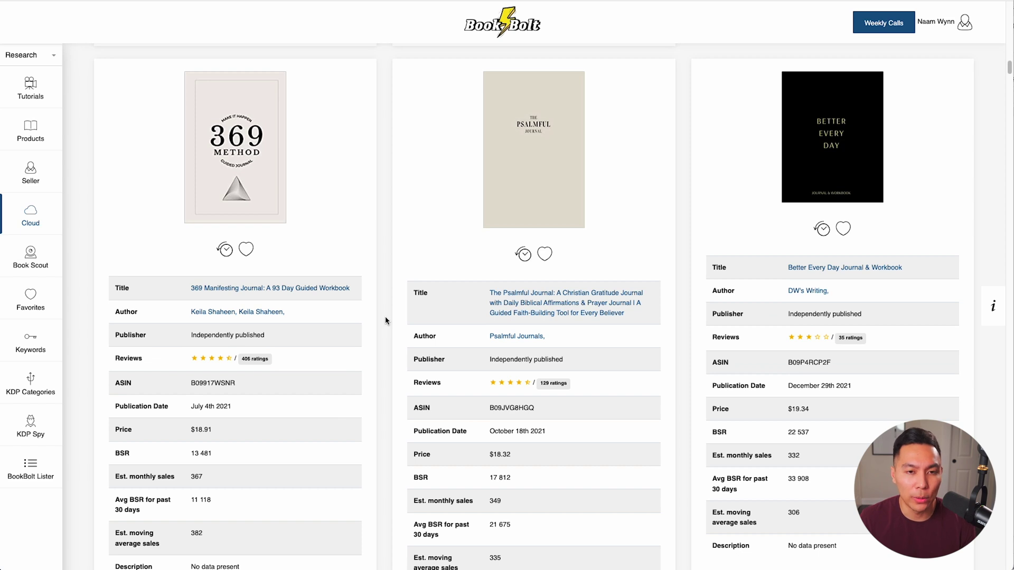
pyautogui.scroll(-20, 385, 320)
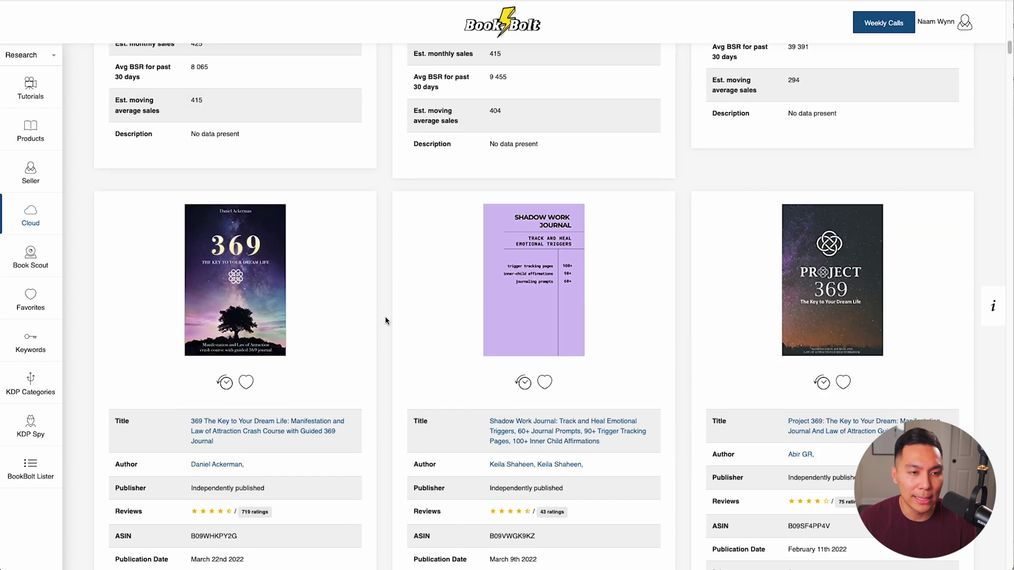
pyautogui.scroll(1, 385, 320)
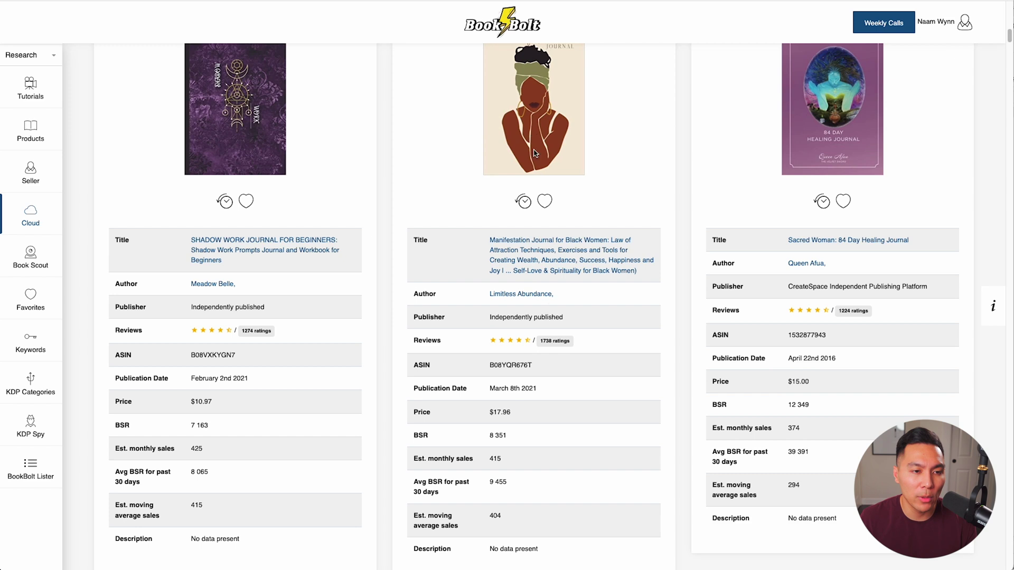
pyautogui.click(549, 263)
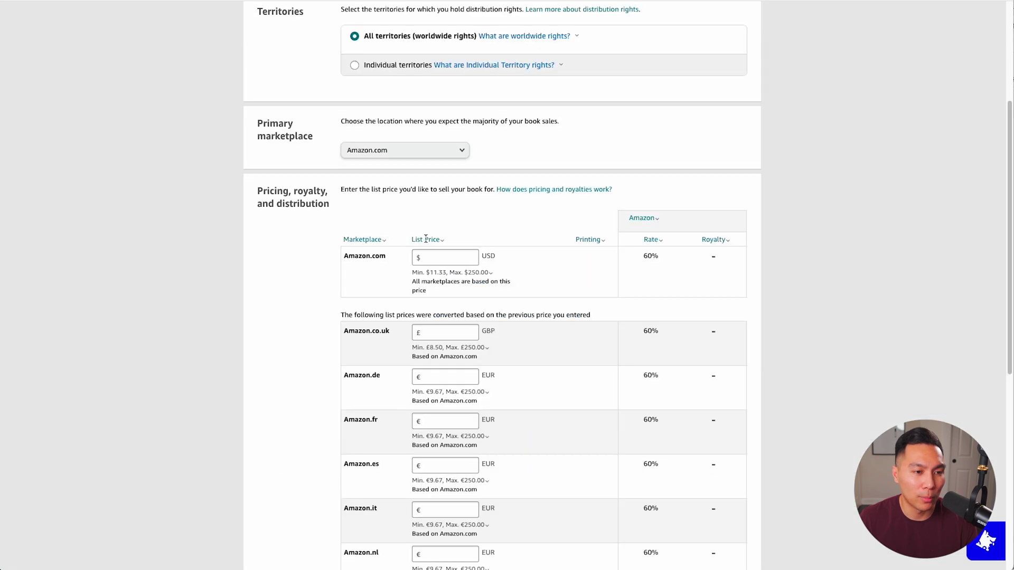
# Step: In the KDP hardcover pricing settings, set the Amazon.com list price to 17.99 USD
pyautogui.click(451, 258)
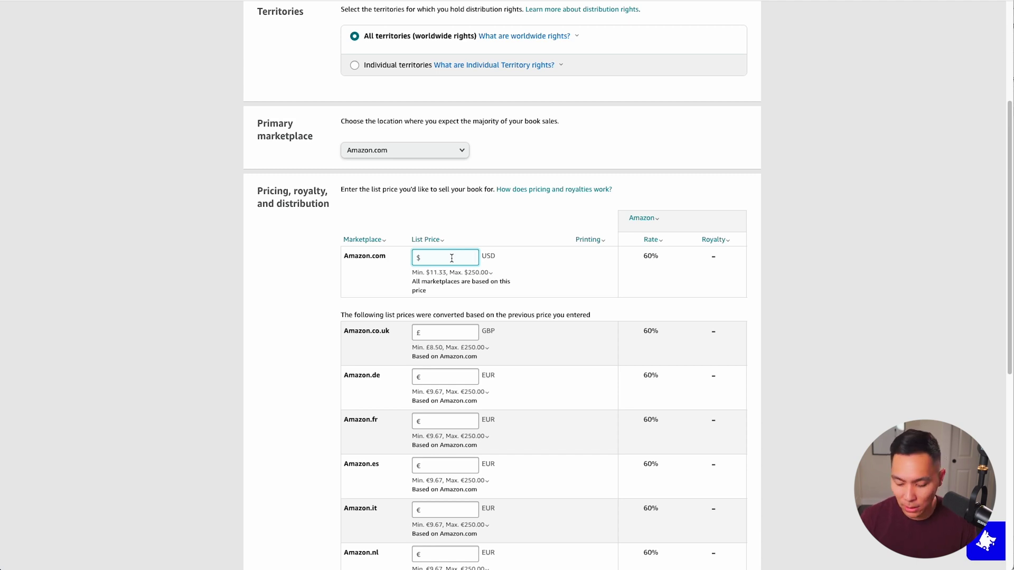
pyautogui.write('.99')
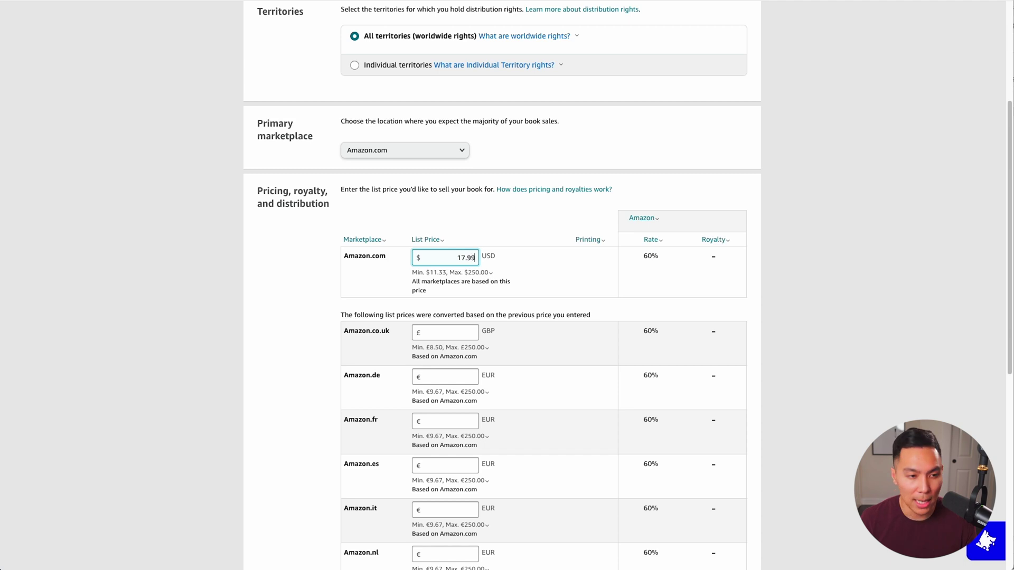
pyautogui.click(499, 226)
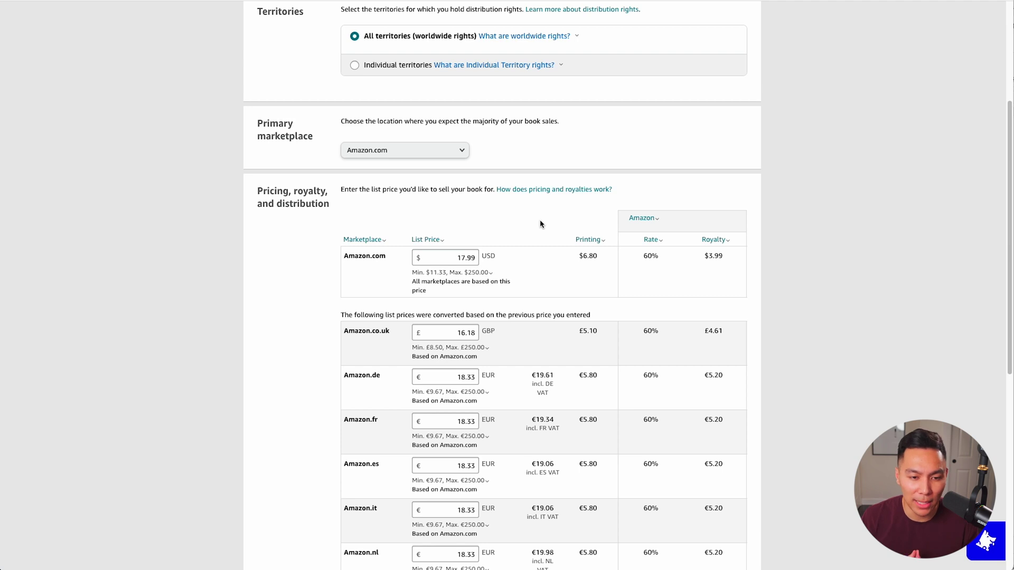
# Step: Calculate the earnings from 100 sales in Calculator by multiplying the 3.99 royalty by 100, and close it
pyautogui.moveTo(653, 240)
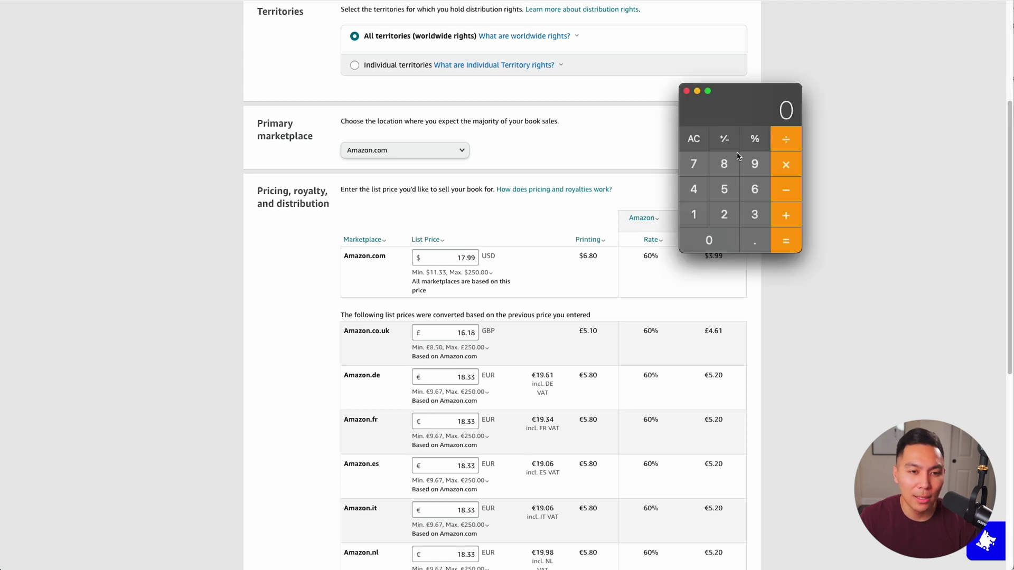
pyautogui.moveTo(751, 107); pyautogui.dragTo(800, 108)
pyautogui.write('3.99')
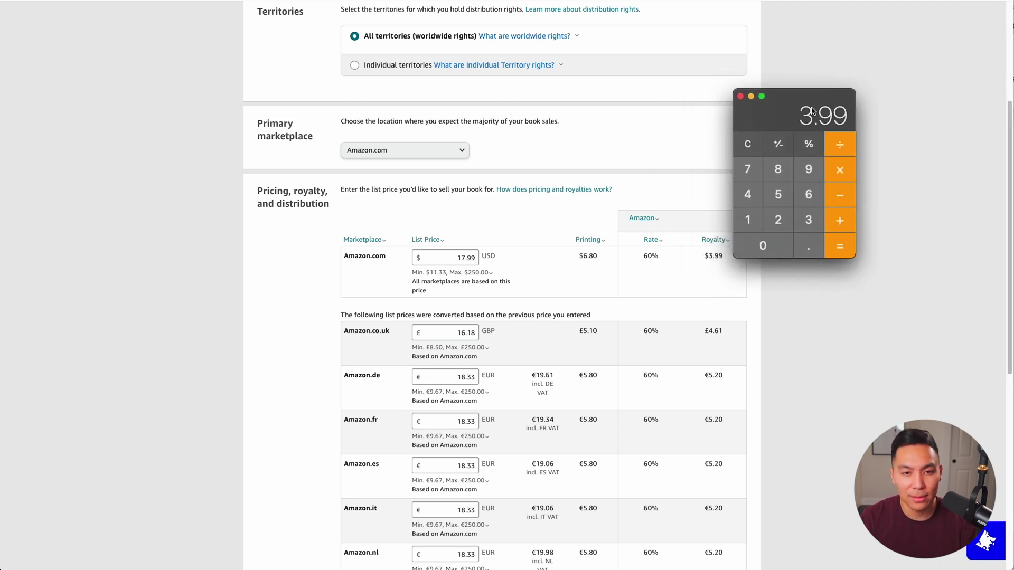
pyautogui.write('*100=')
pyautogui.moveTo(813, 111); pyautogui.dragTo(867, 111)
pyautogui.click(794, 96)
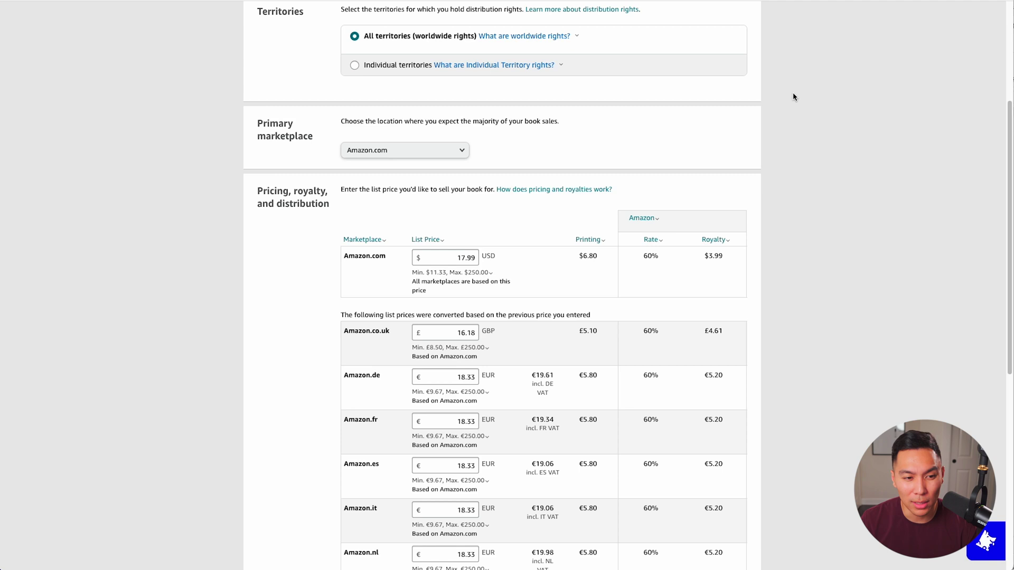
# Step: Review the converted list prices, printing costs and royalties for the other Amazon marketplaces, down to the terms and conditions
pyautogui.scroll(-2, 793, 97)
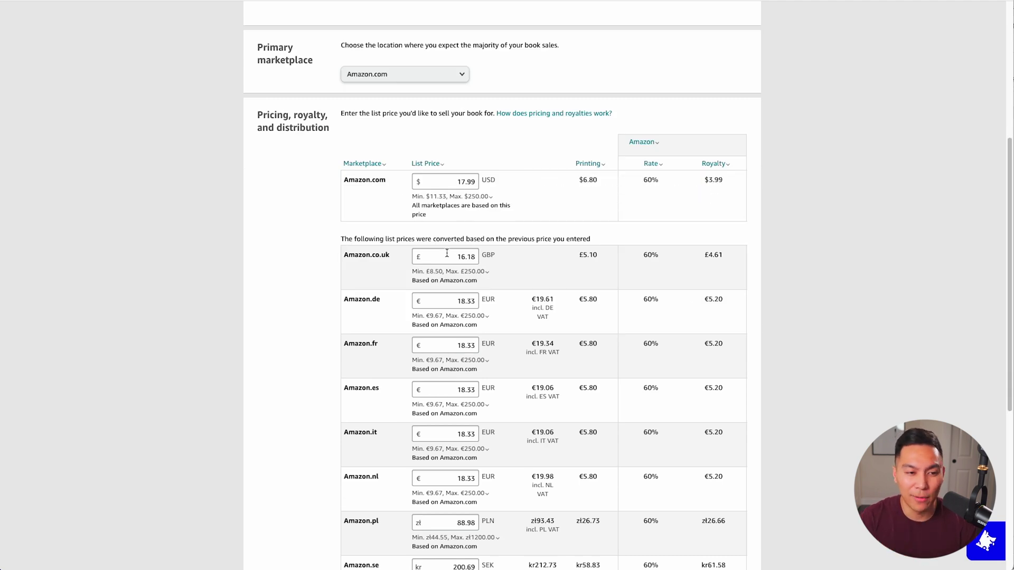
pyautogui.scroll(-4, 491, 325)
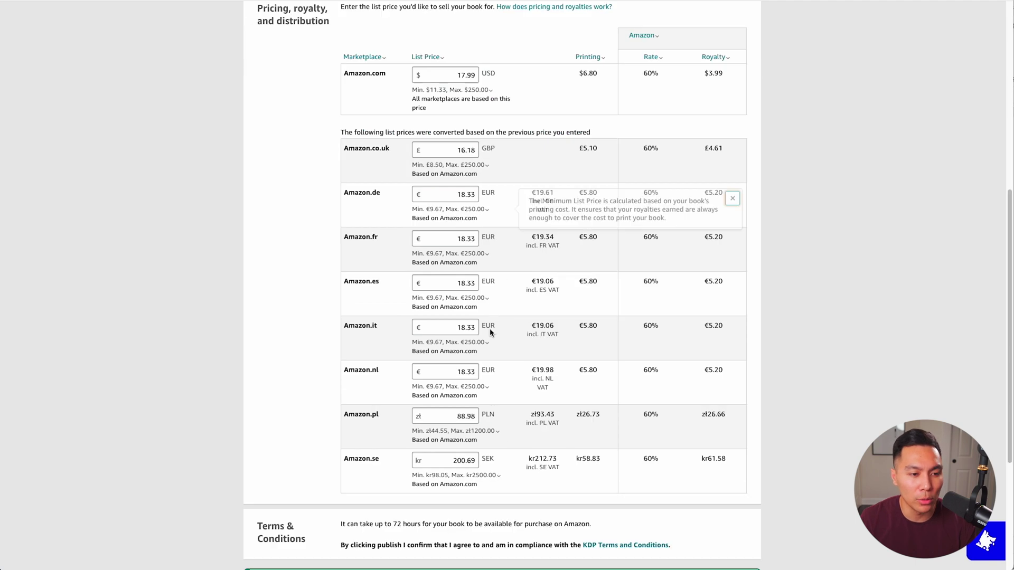
pyautogui.scroll(-4, 373, 206)
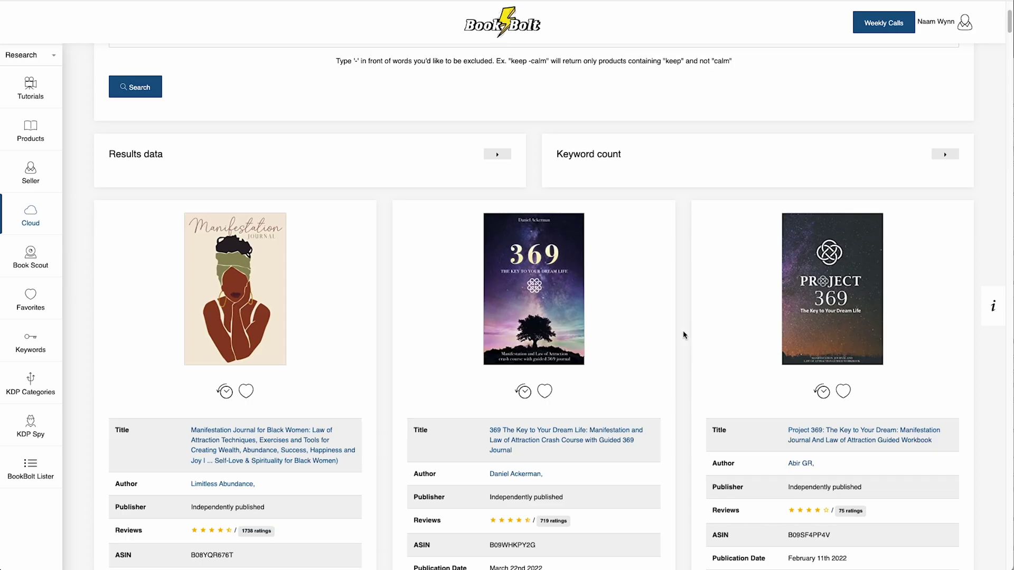
# Step: Switch to Book Bolt and examine the covers and sales data of the competing manifestation journals in the Cloud results
pyautogui.scroll(-14, 683, 333)
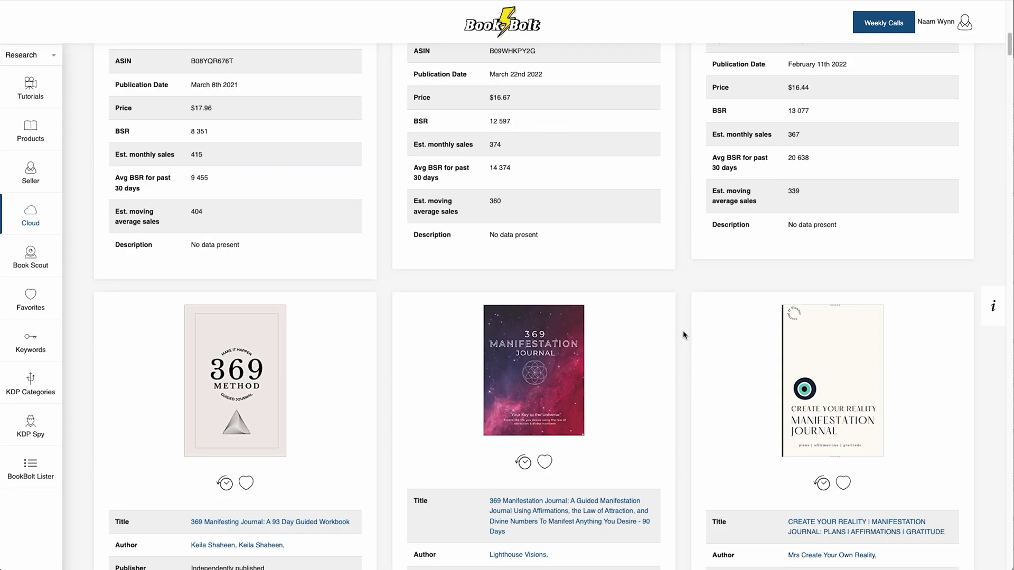